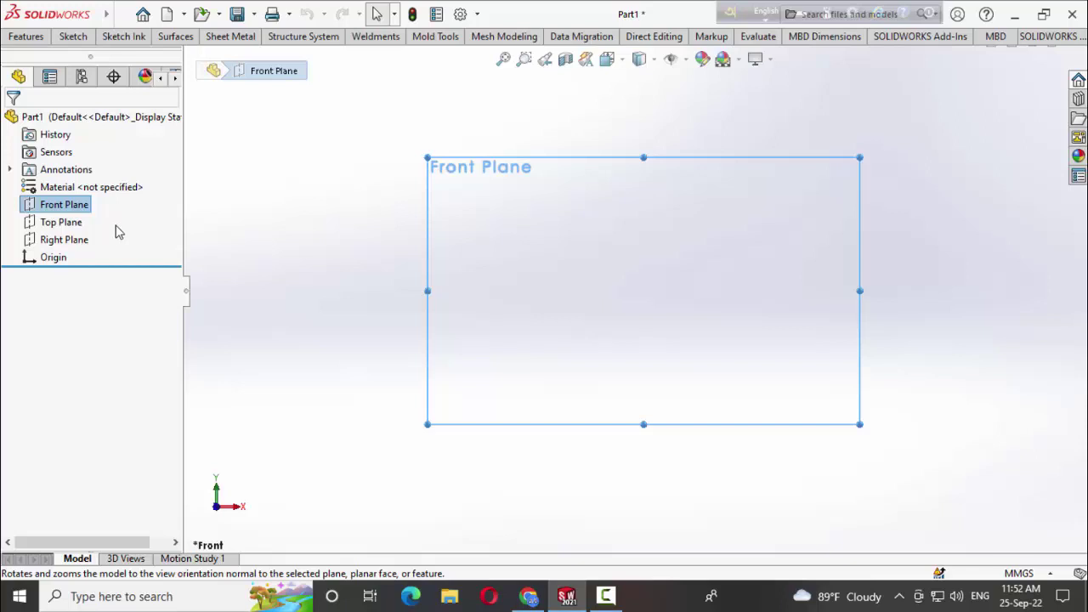
Draw two concentric circles centred on the origin of the Front Plane
click(73, 36)
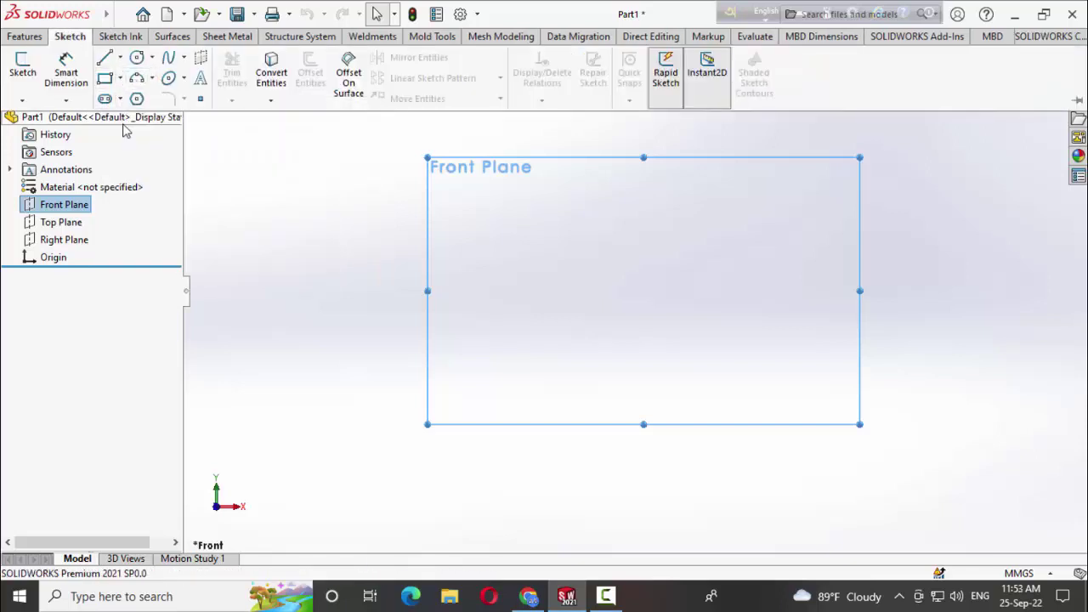
click(136, 56)
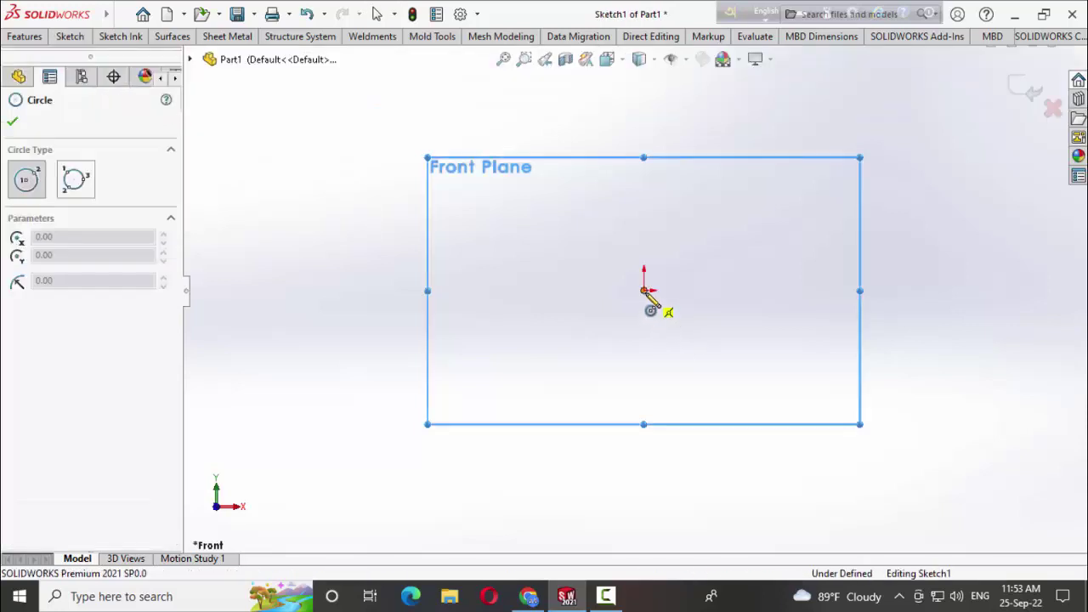
click(644, 290)
click(633, 361)
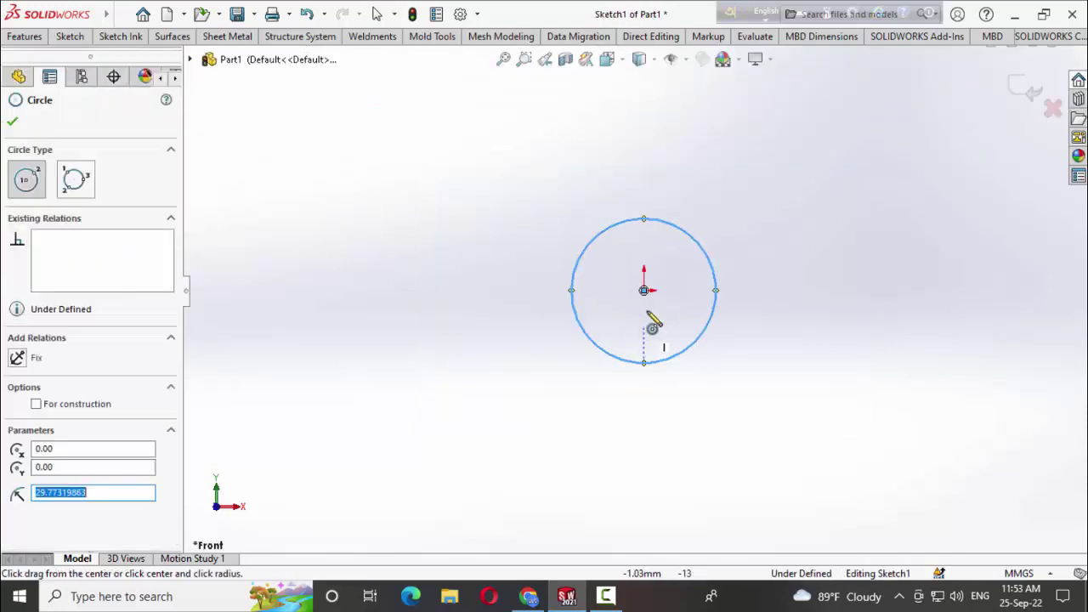
click(643, 290)
click(644, 327)
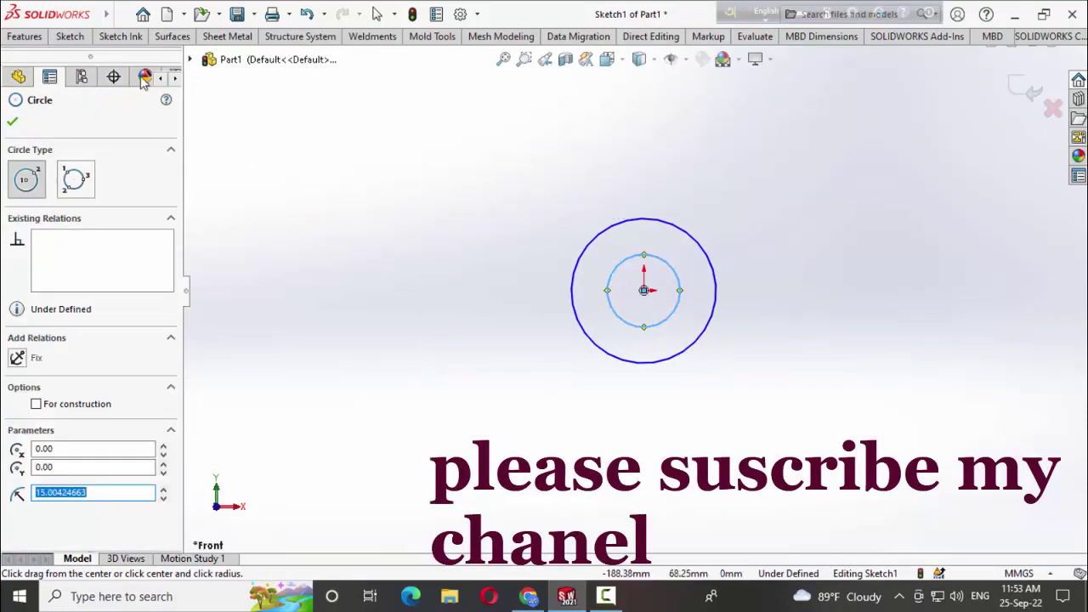
Dimension the outer circle to Ø60 mm and the inner circle to Ø40 mm
click(40, 39)
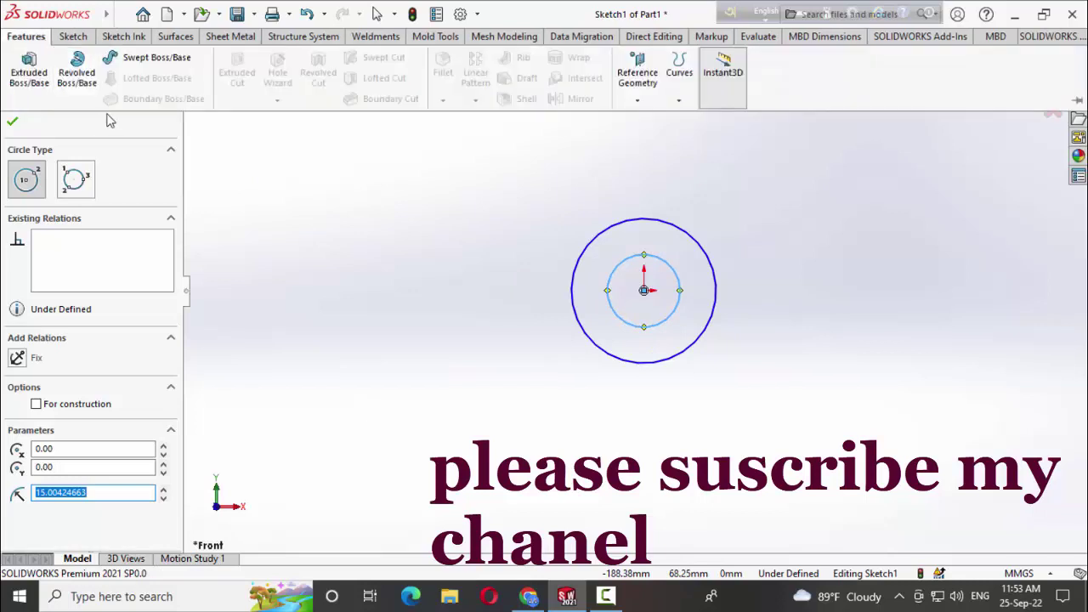
click(69, 35)
click(68, 68)
click(603, 357)
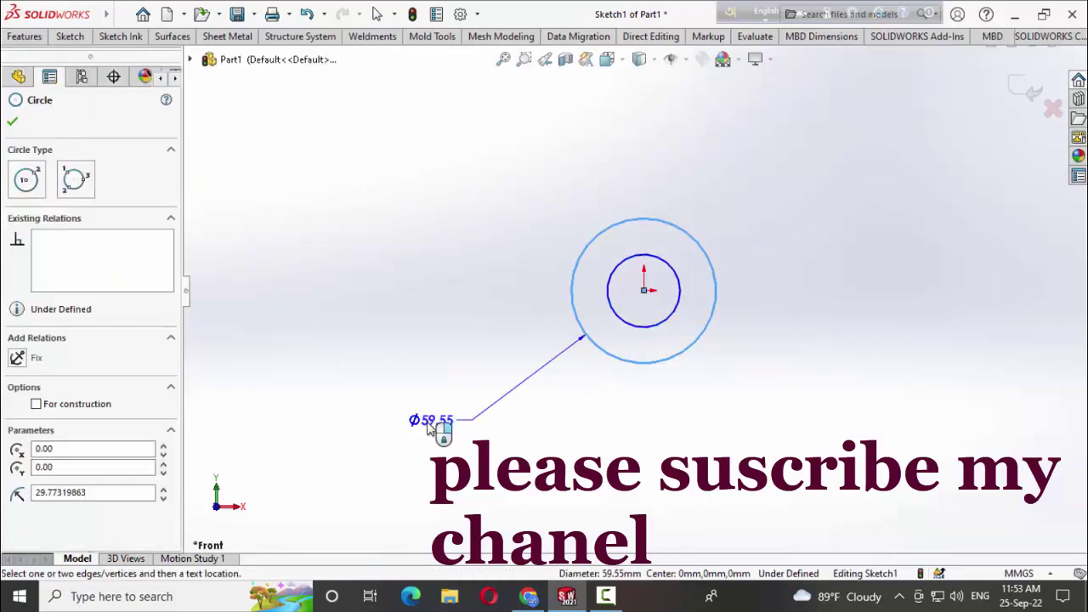
click(383, 432)
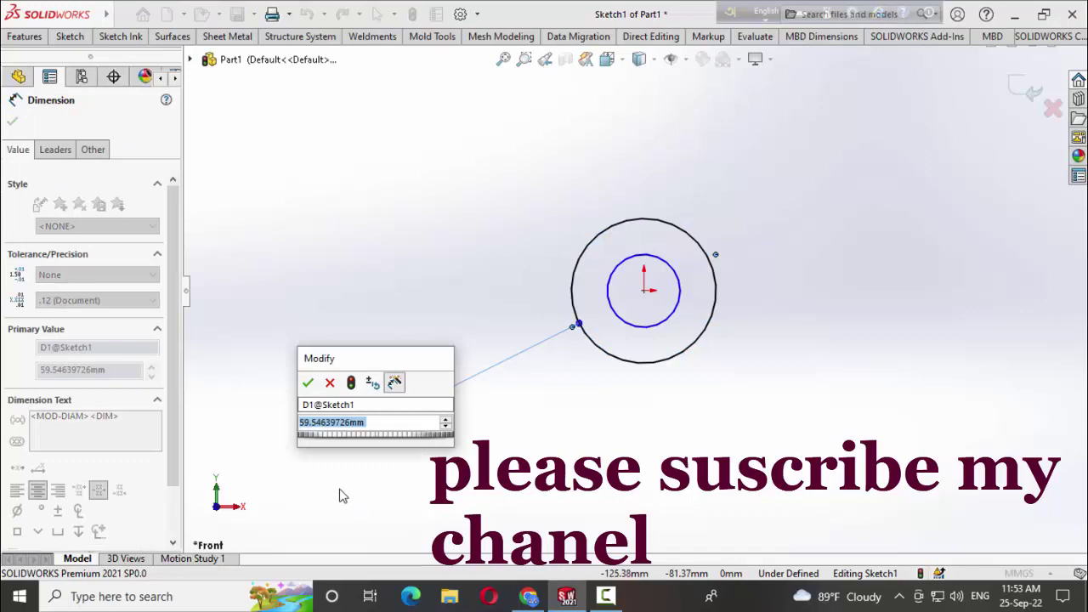
text(60)
key(Return)
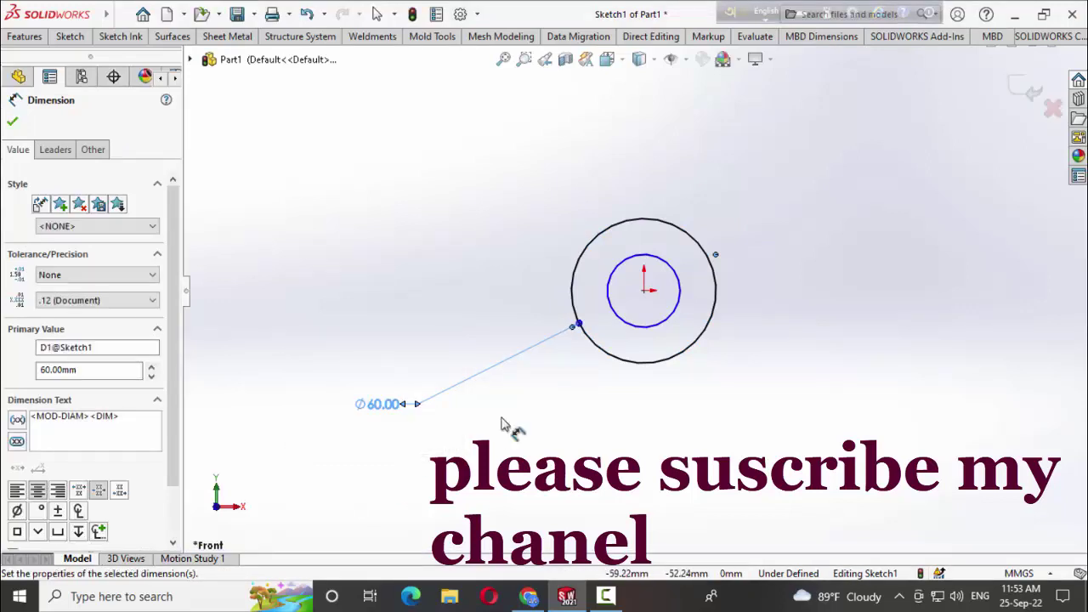
click(638, 330)
click(534, 435)
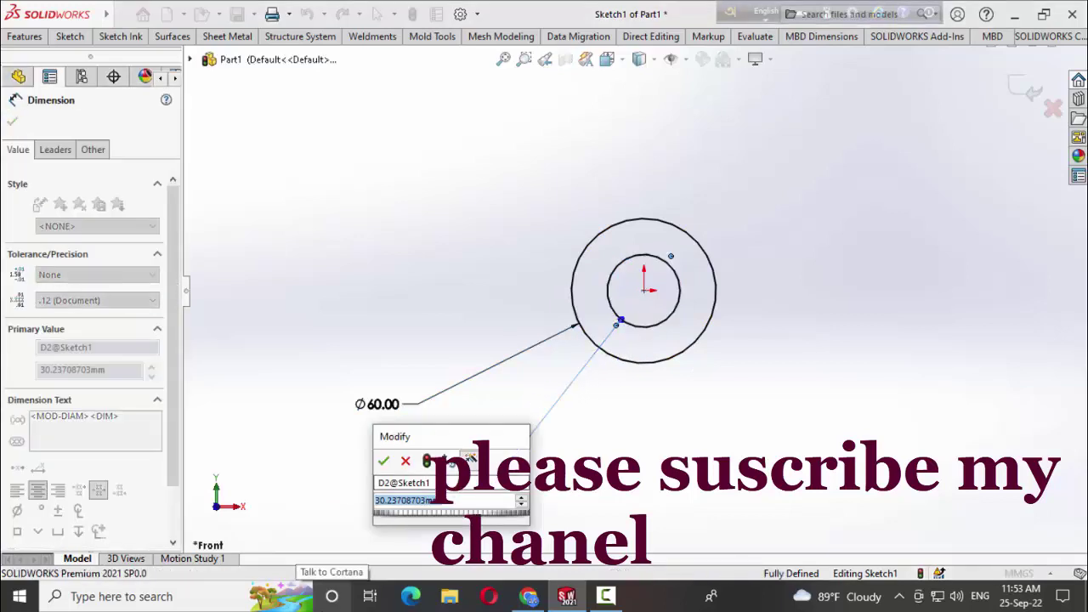
text(40)
key(Return)
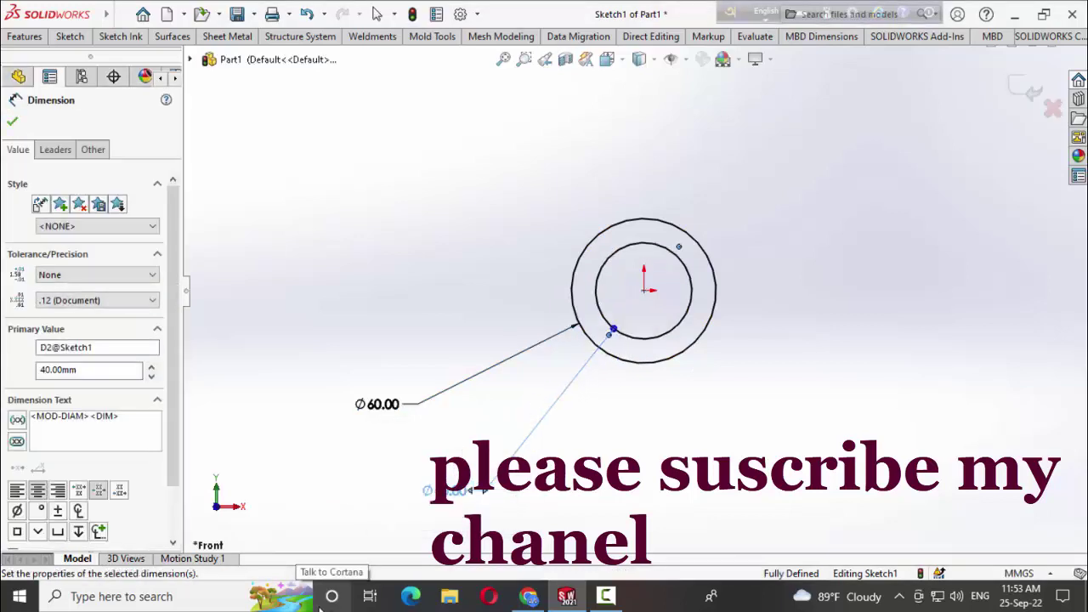
click(13, 125)
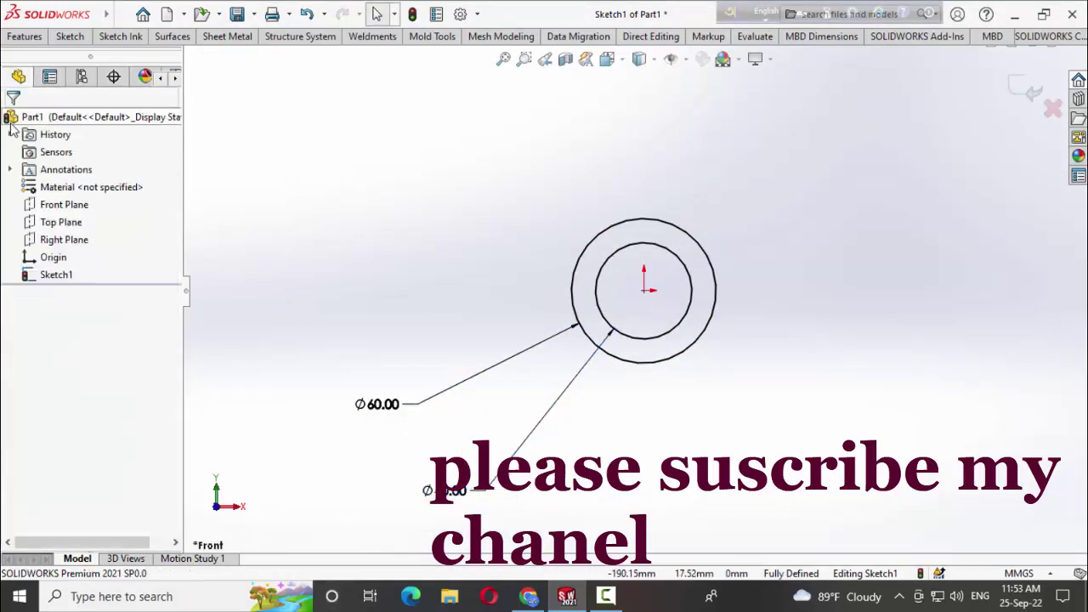
Extrude the two-circle ring sketch 40 mm blind as Boss-Extrude1, forming a hollow cylinder
click(25, 36)
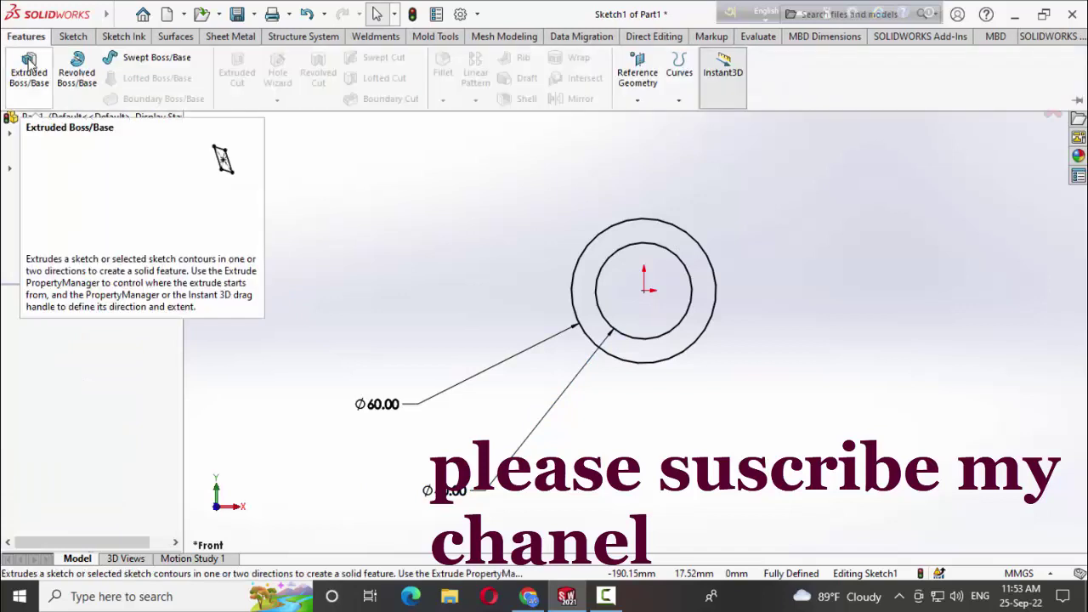
click(29, 66)
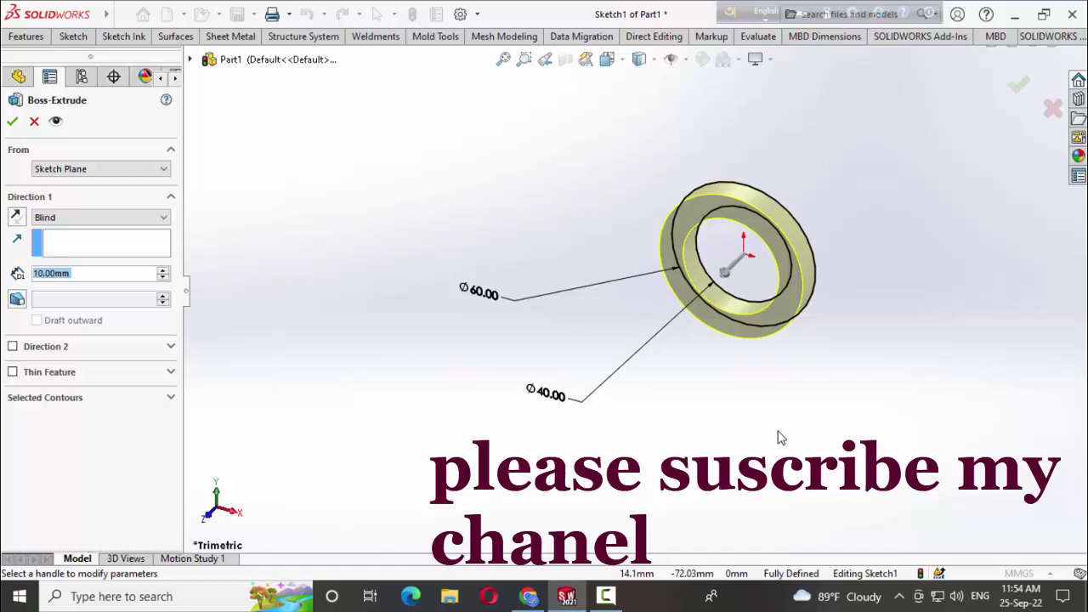
text(40)
key(Return)
click(12, 121)
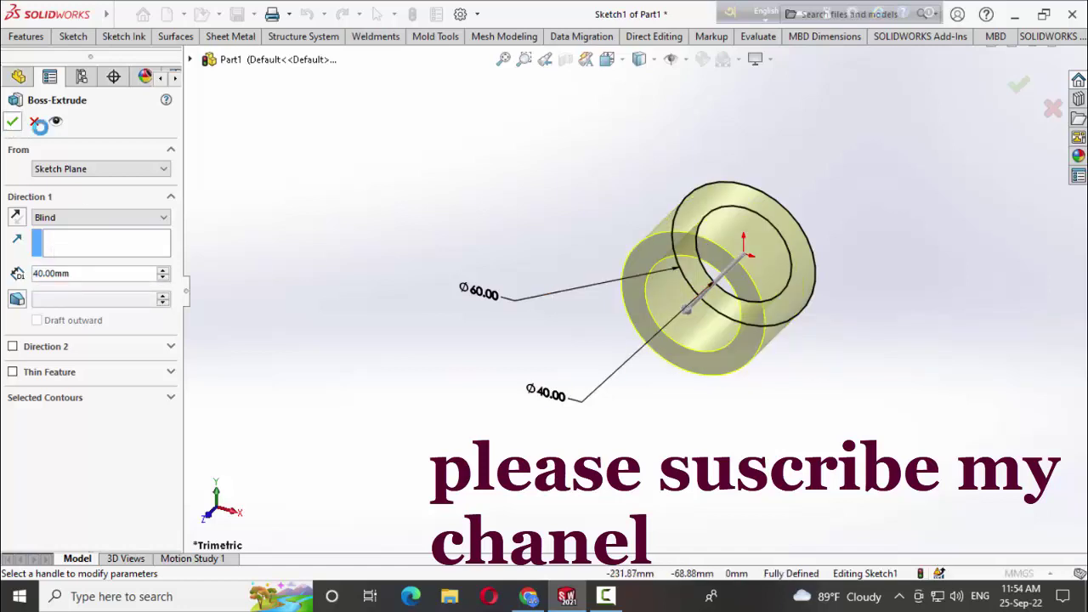
middle_drag(723, 392, 765, 357)
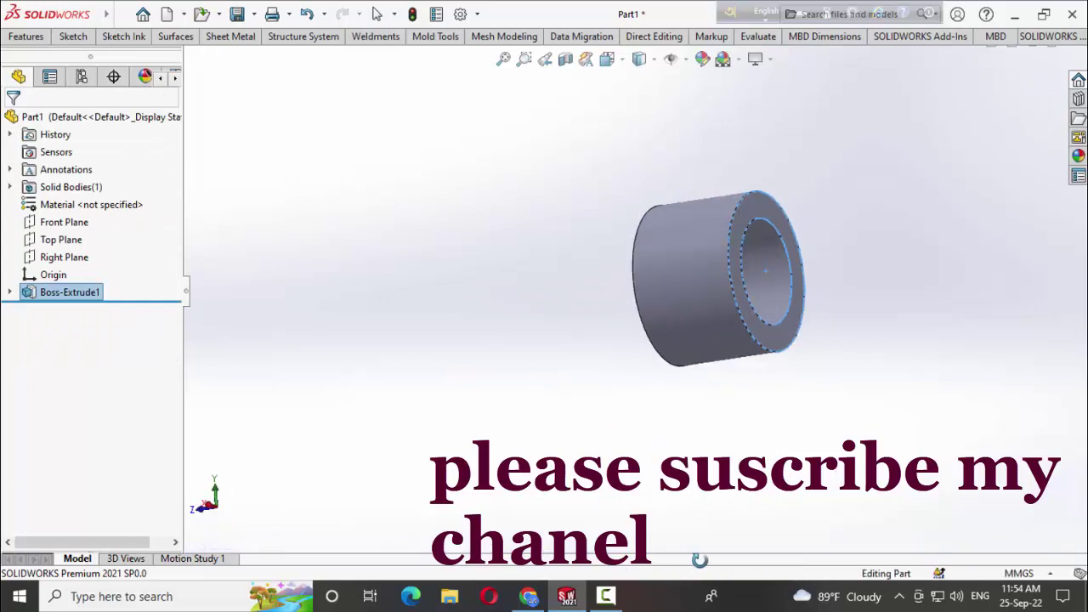
Create Plane1 as a reference plane offset 22 mm from the Top Plane
click(71, 222)
click(153, 187)
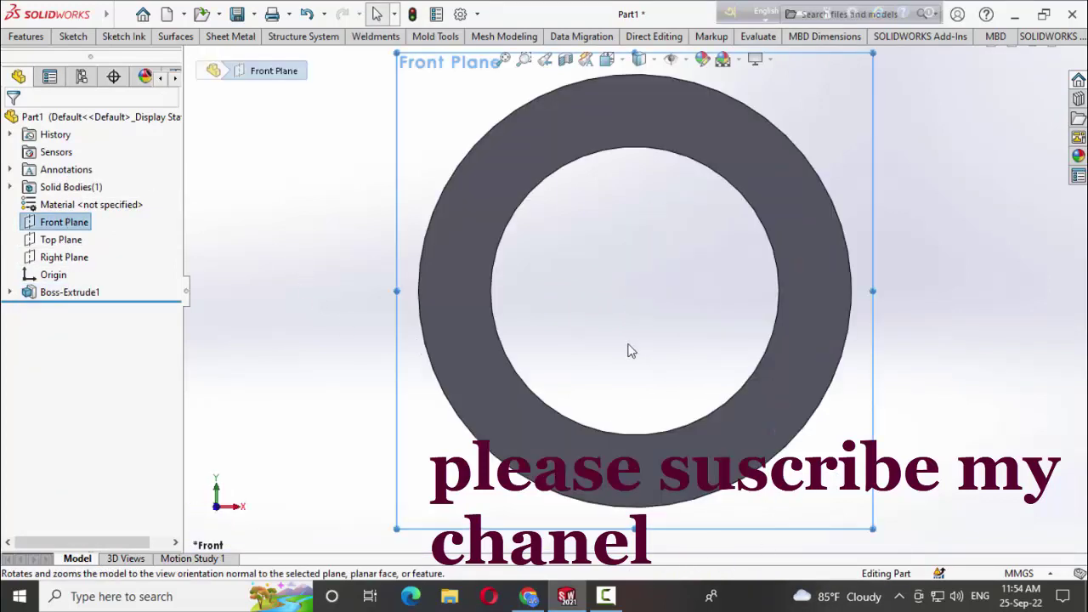
middle_drag(988, 367, 705, 499)
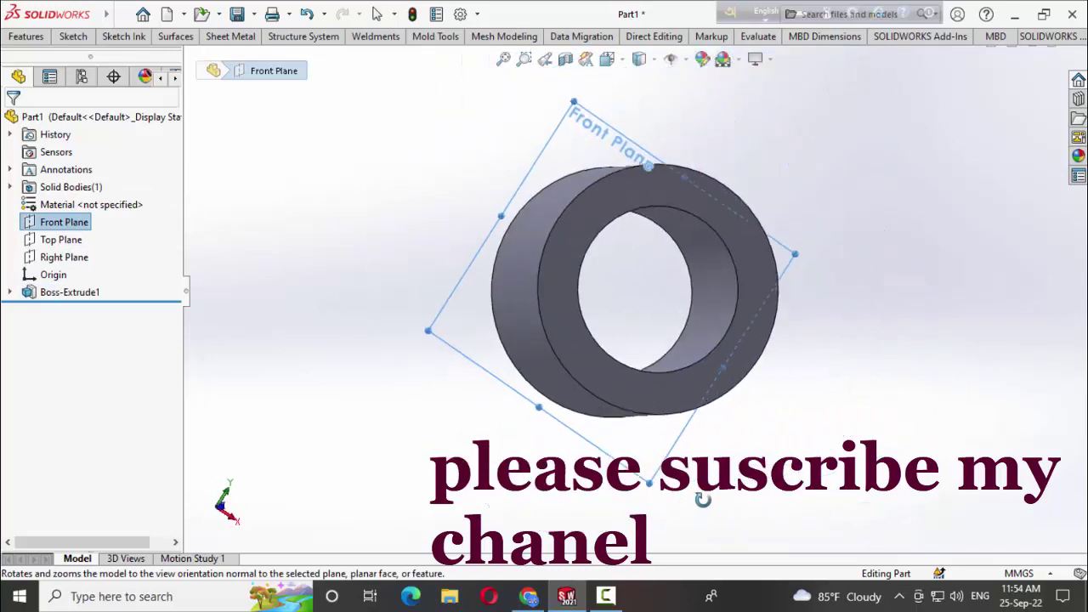
click(61, 239)
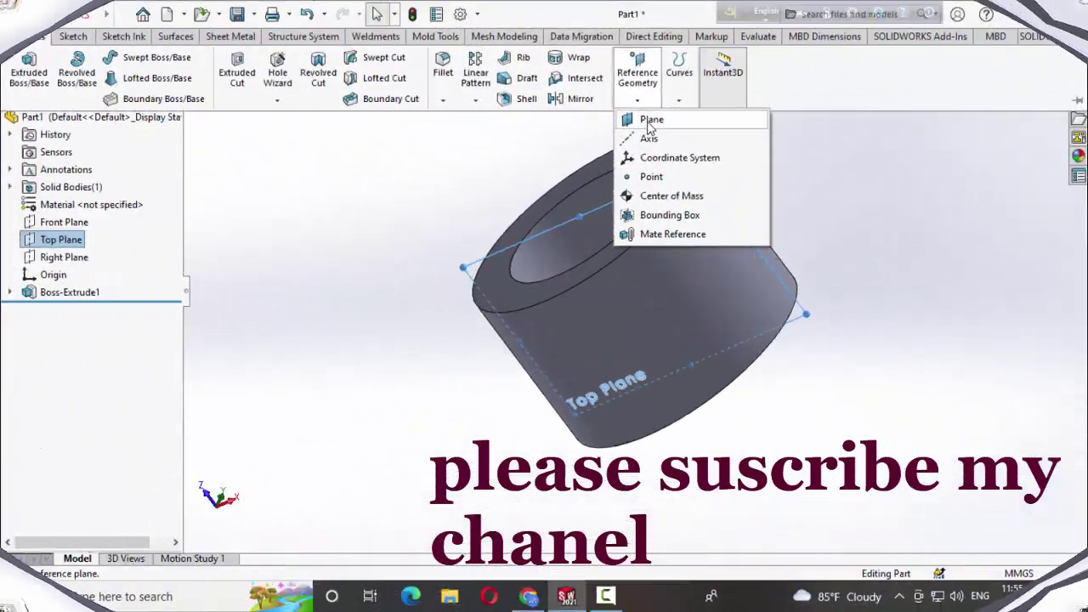
click(649, 126)
middle_drag(860, 243, 585, 572)
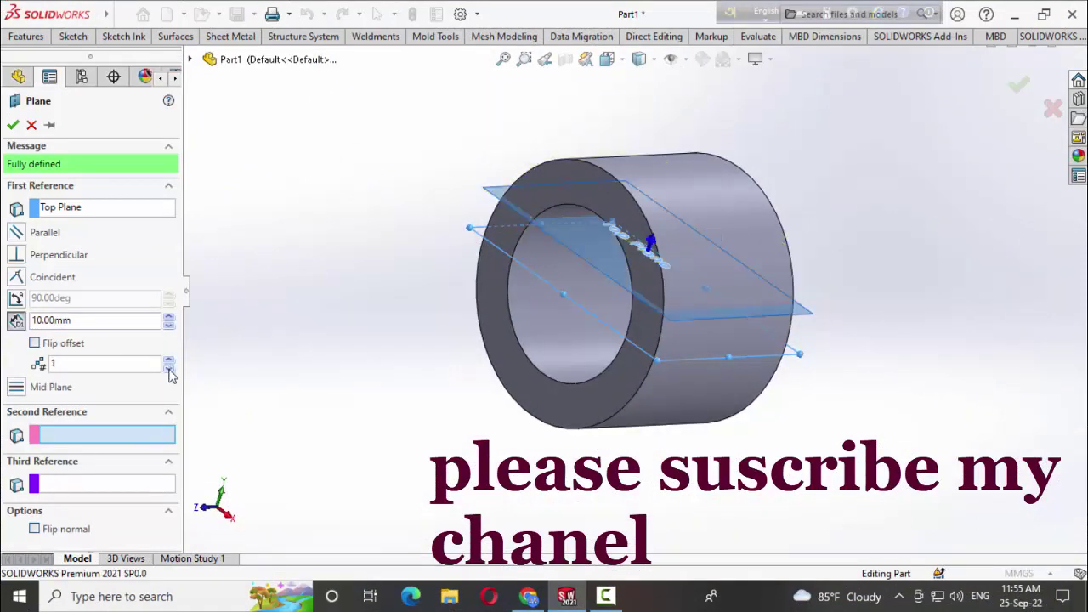
click(168, 317)
mouse_move(286, 366)
middle_down()
mouse_move(340, 322)
mouse_move(340, 364)
middle_up()
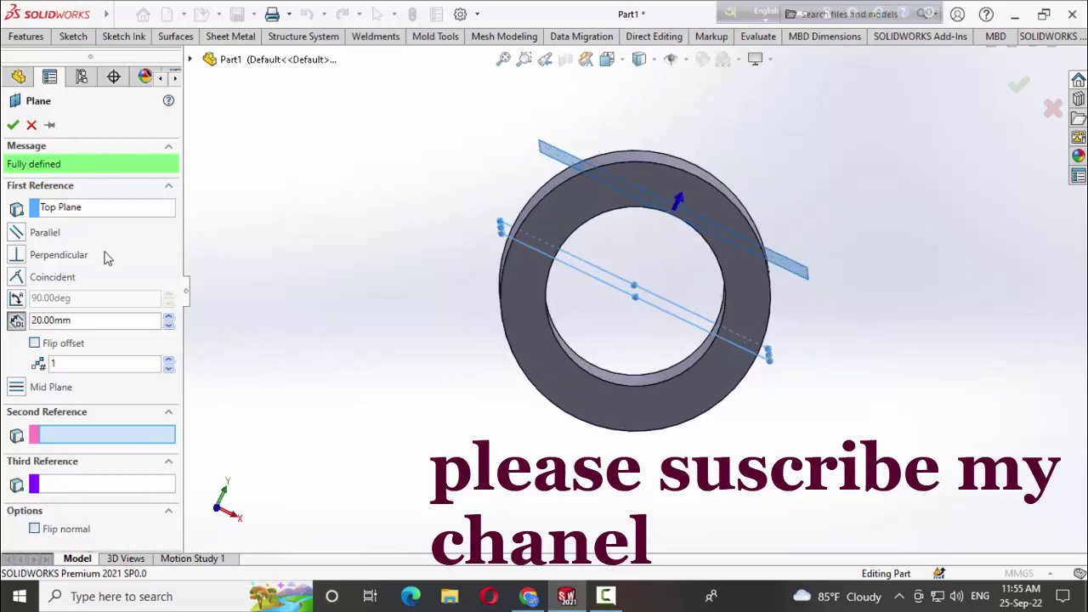
click(81, 318)
text(22)
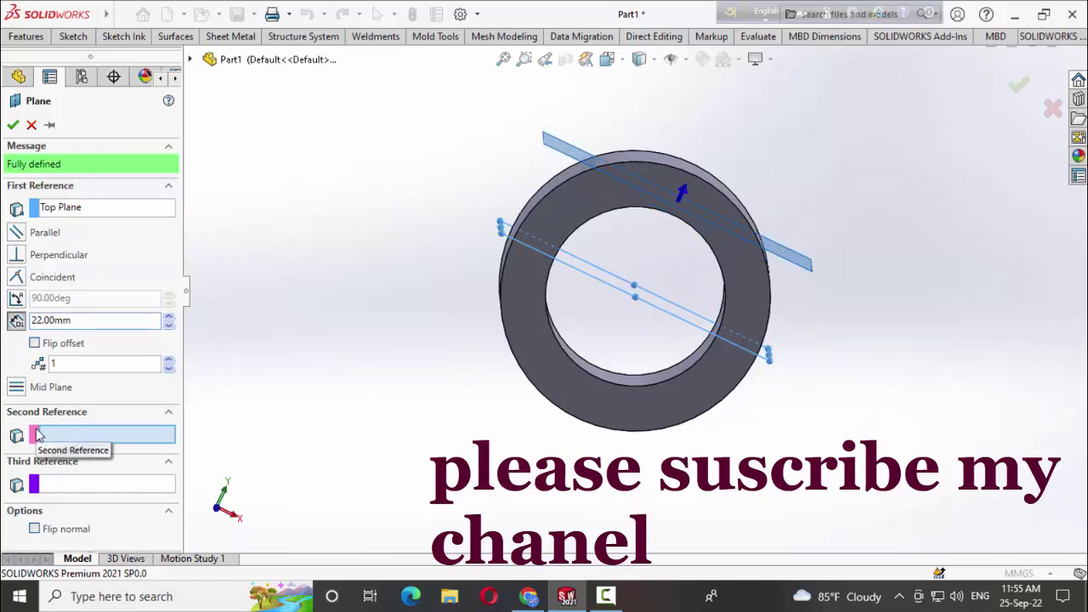
click(13, 124)
Sketch a circle on Plane1, centred below the origin
key(ctrl+7)
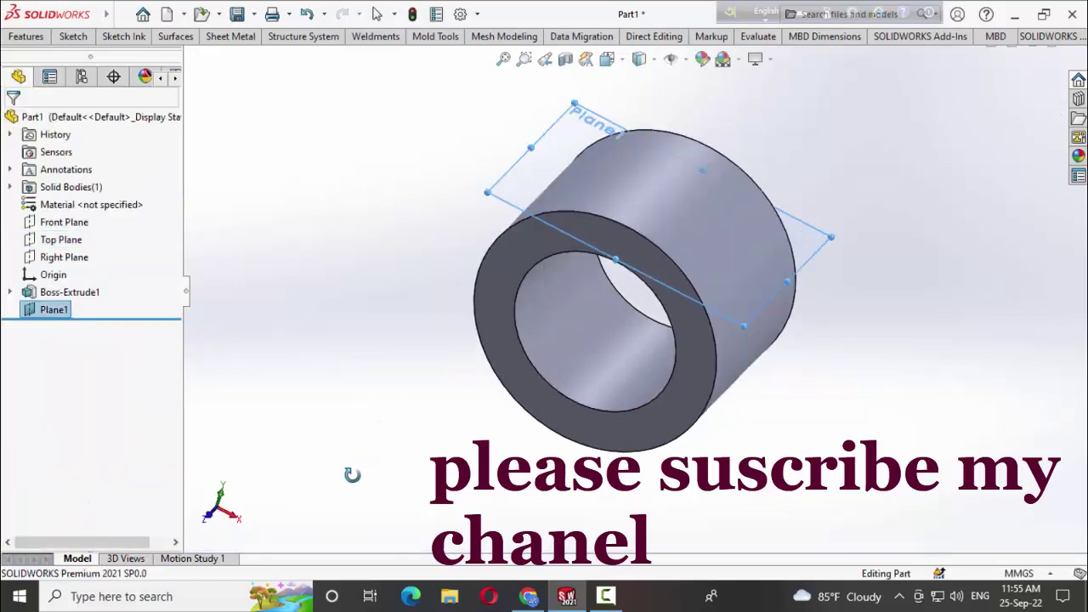
click(51, 309)
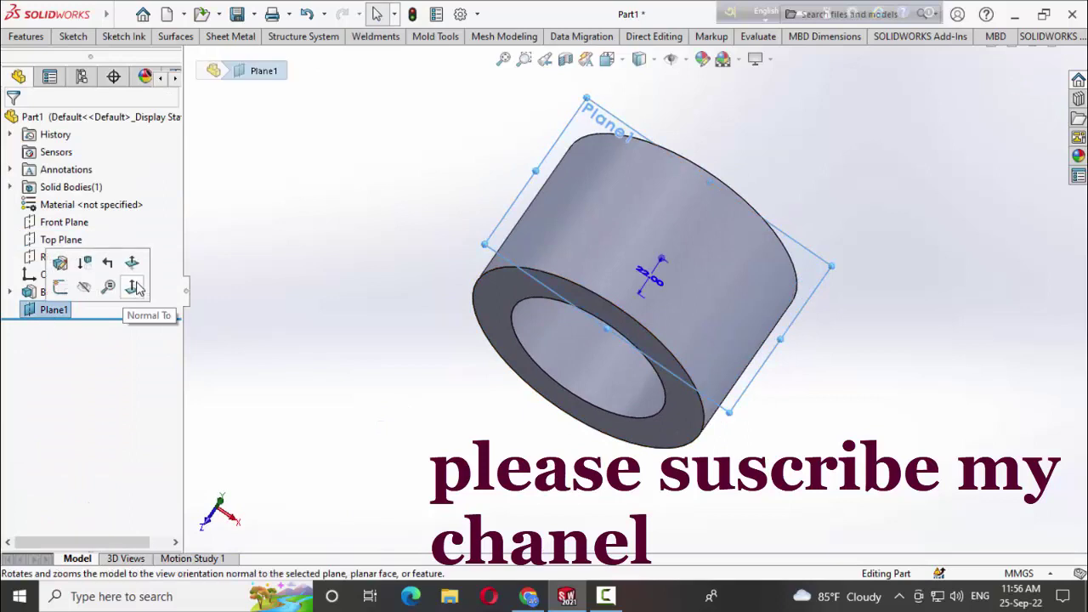
click(136, 289)
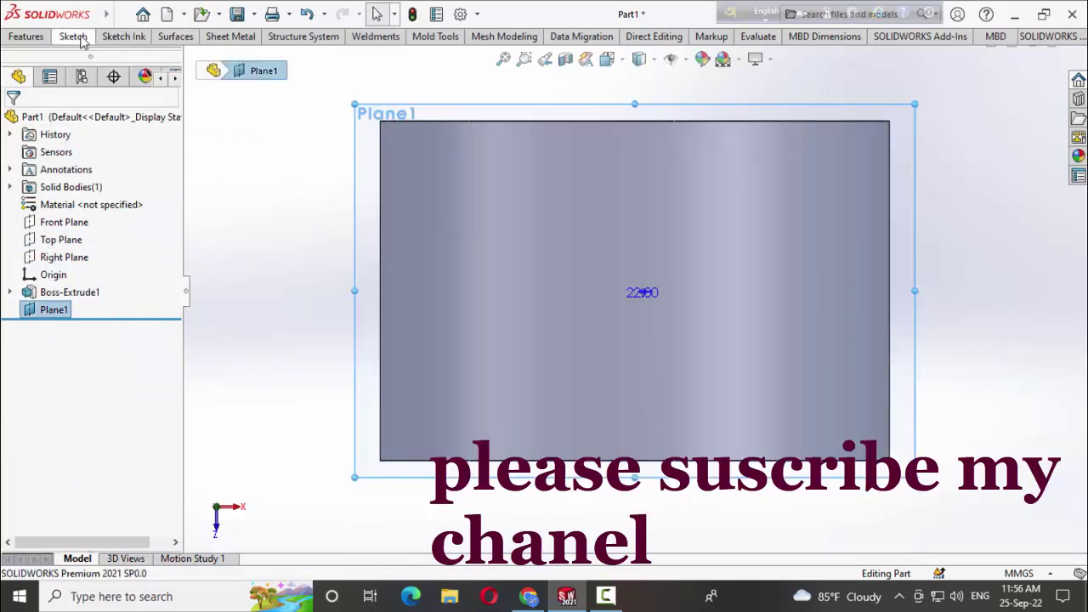
click(73, 36)
click(136, 60)
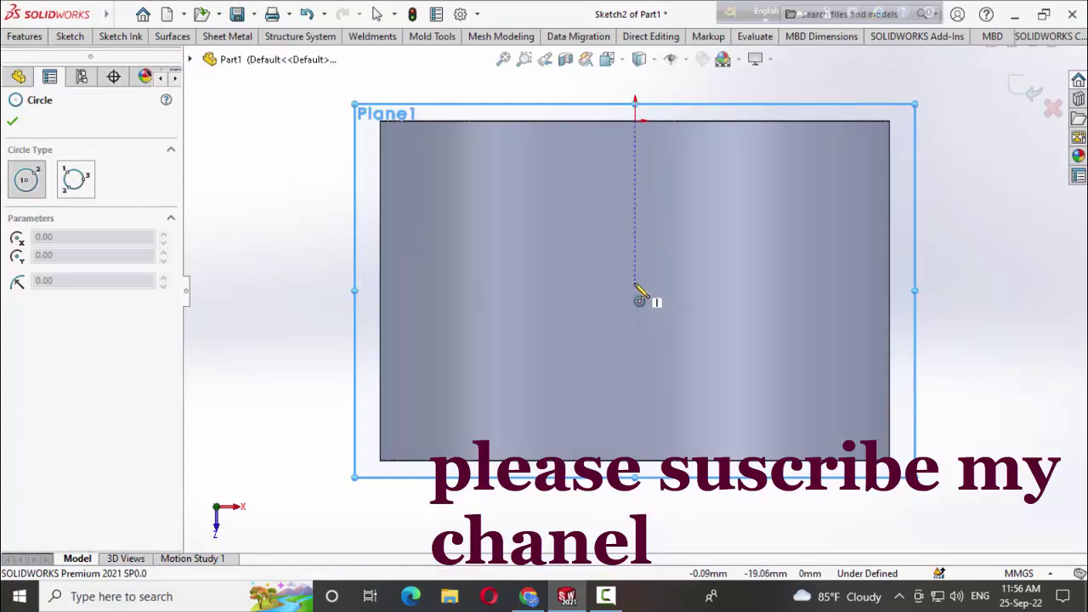
click(636, 284)
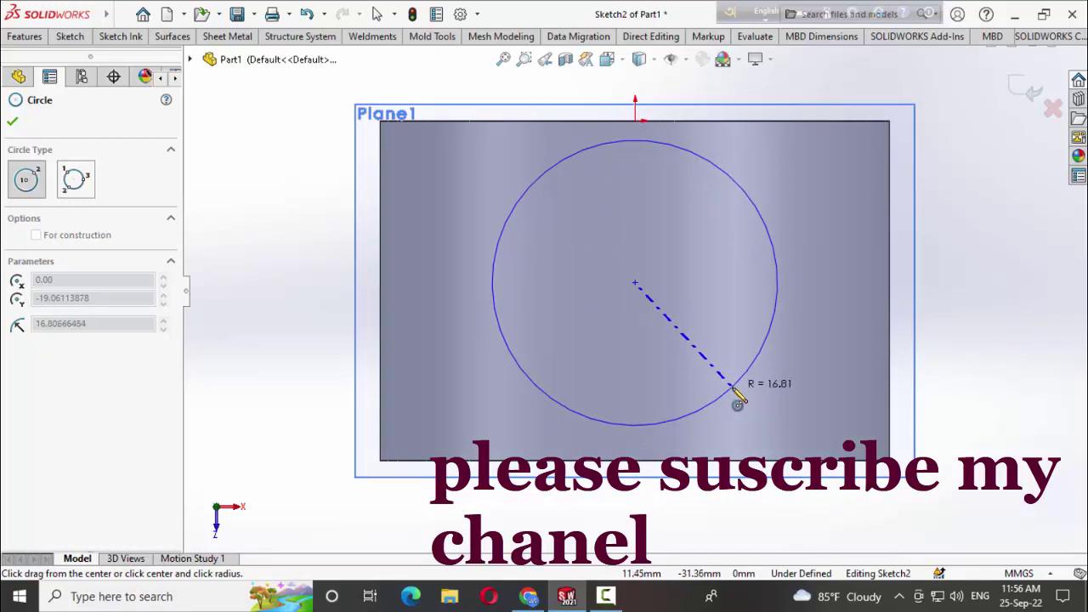
click(726, 380)
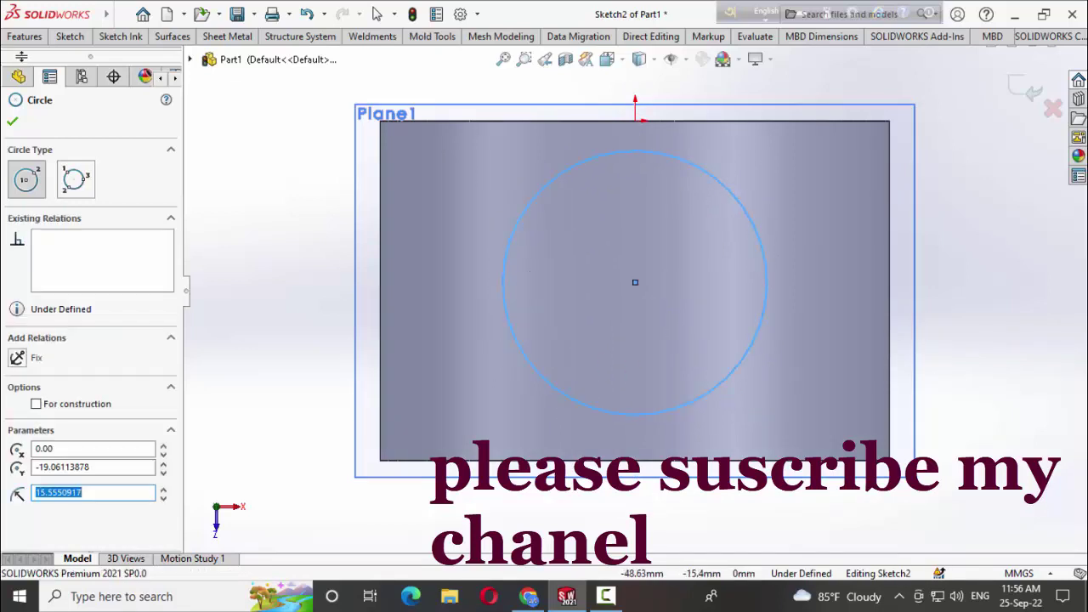
click(70, 36)
Extrude the Plane1 circle as Boss-Extrude2 with a 10 mm depth, adjusted via the spin box
click(25, 36)
key(Escape)
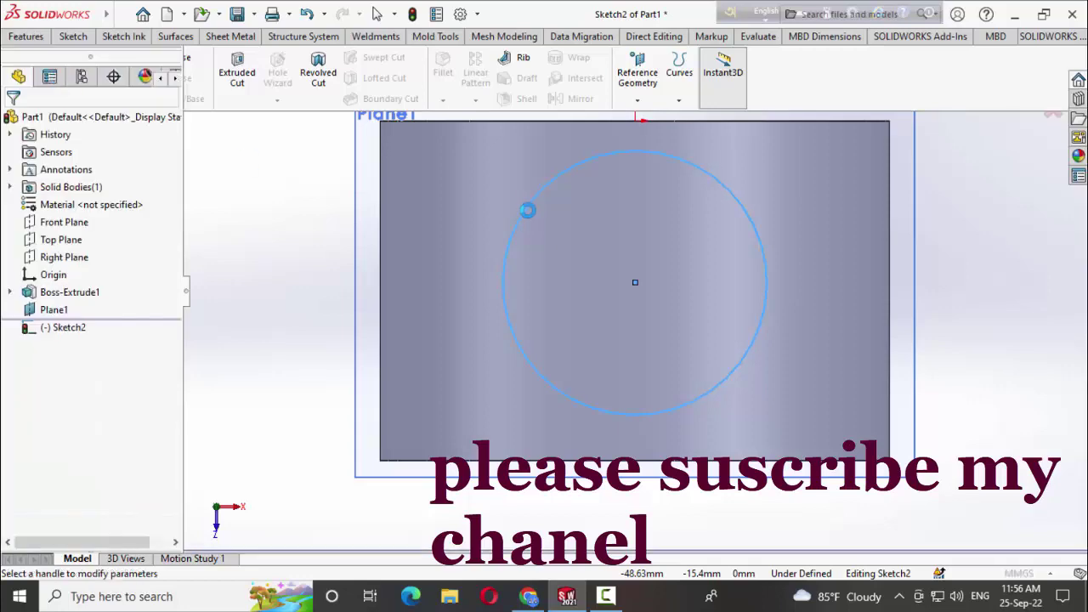
click(195, 77)
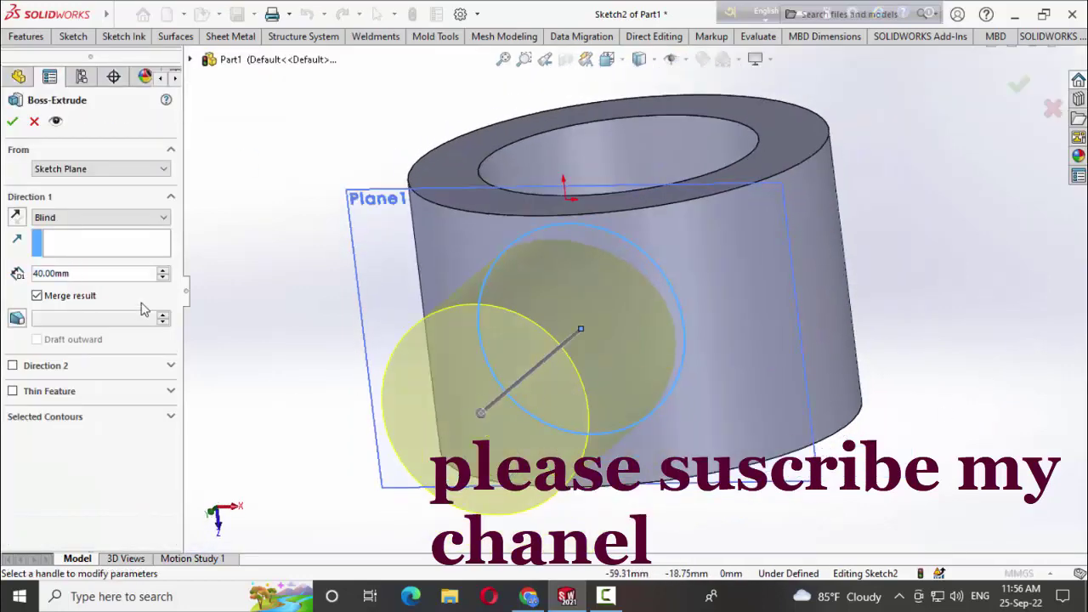
text(10)
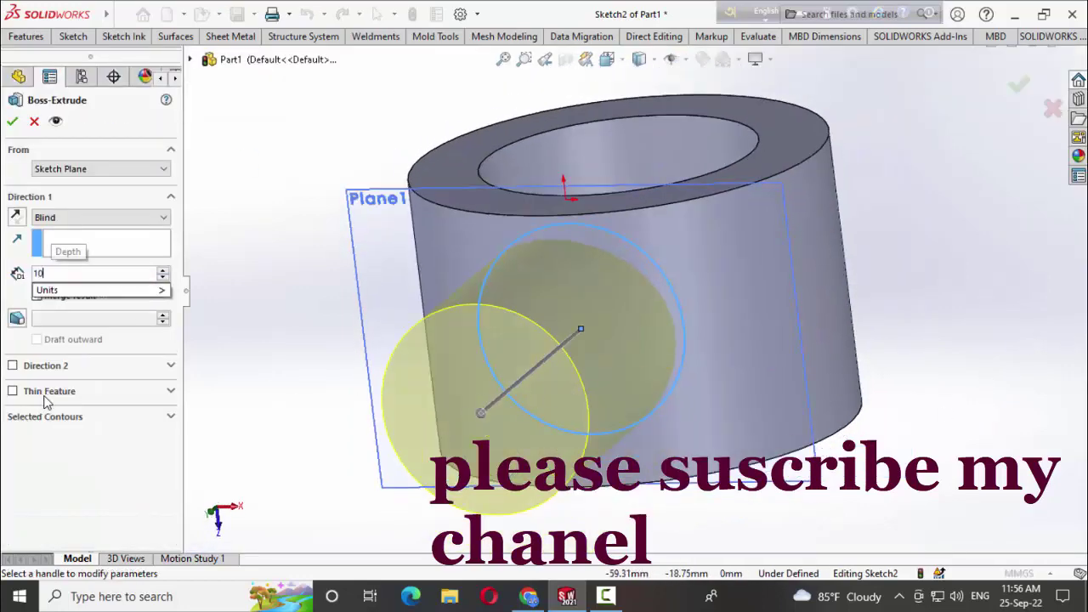
key(Return)
scroll(204, 369, up, 1)
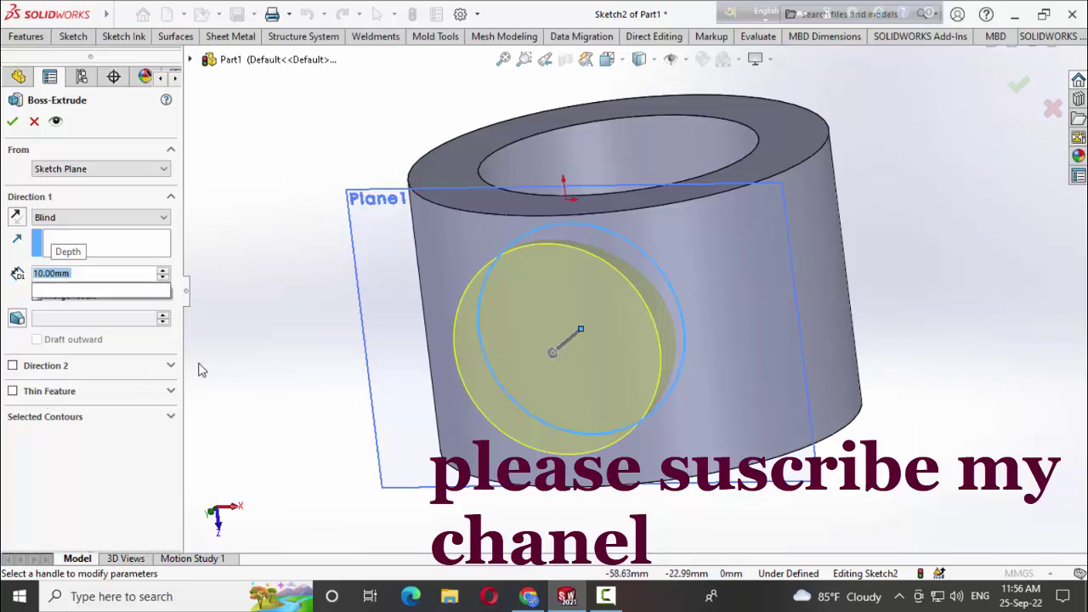
click(12, 121)
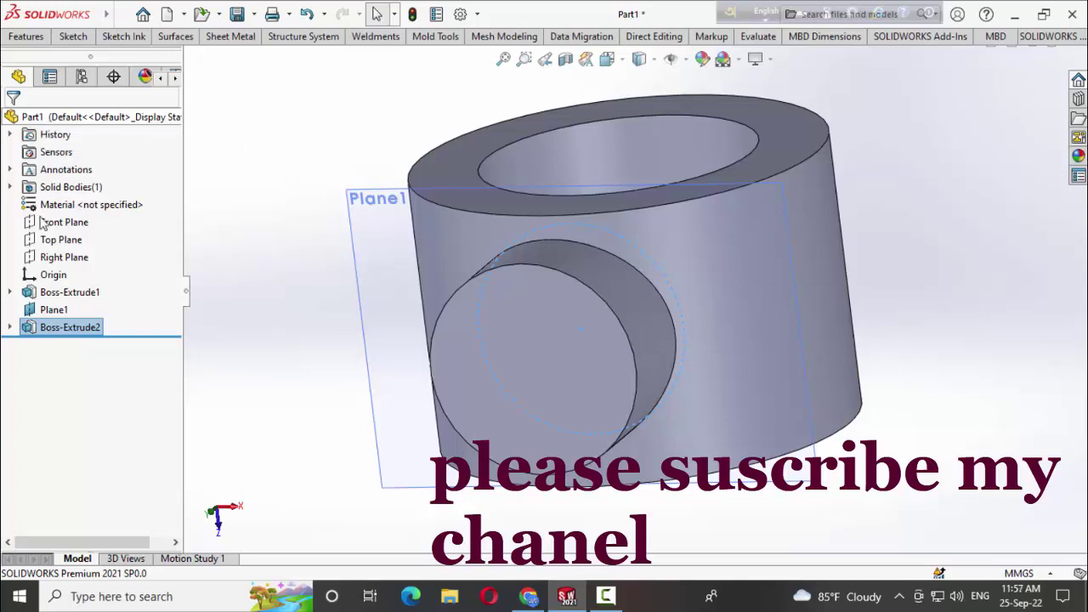
Sketch a hexagon on the boss end face, centred on the circle's centre
click(583, 331)
click(981, 278)
click(585, 330)
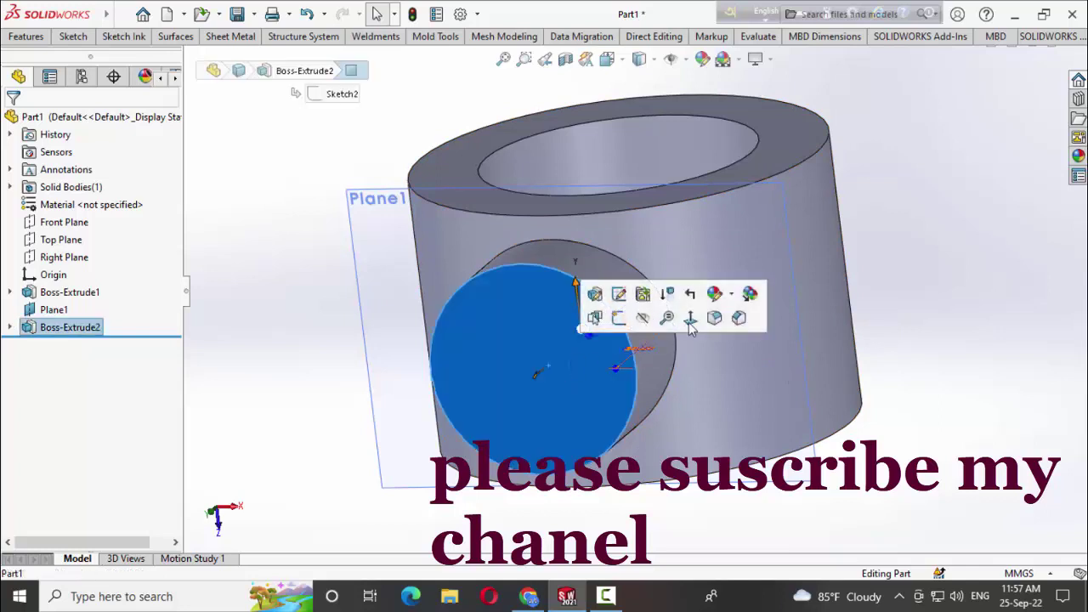
click(690, 327)
click(83, 41)
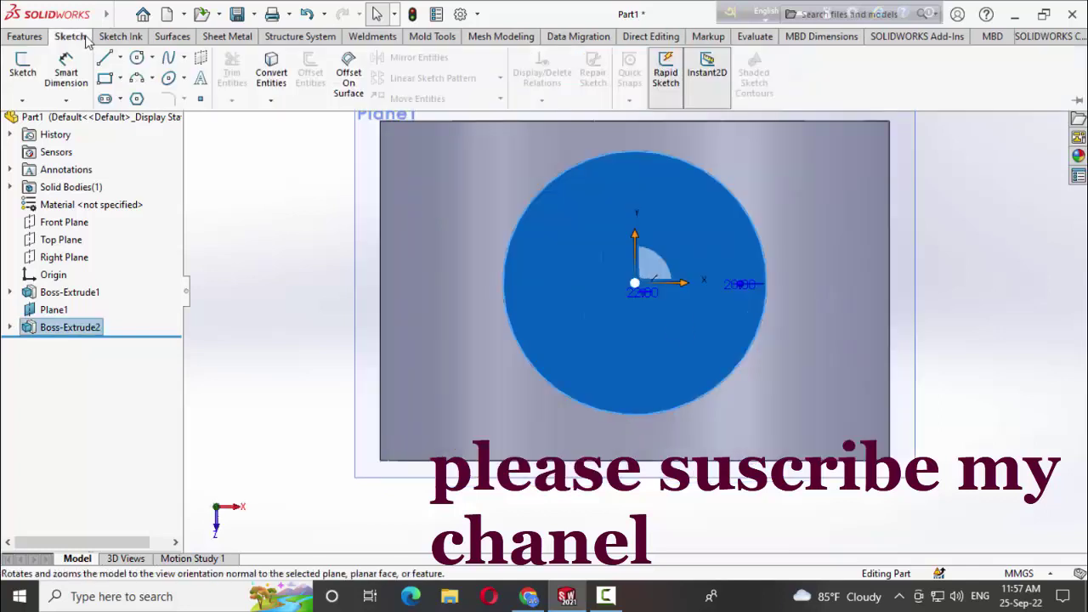
click(137, 100)
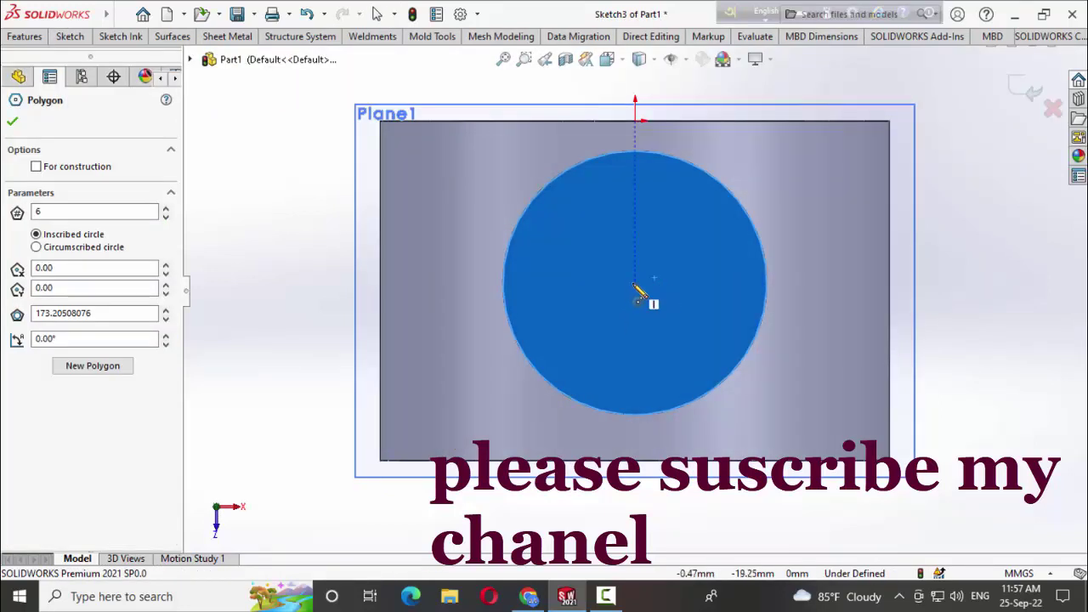
click(636, 277)
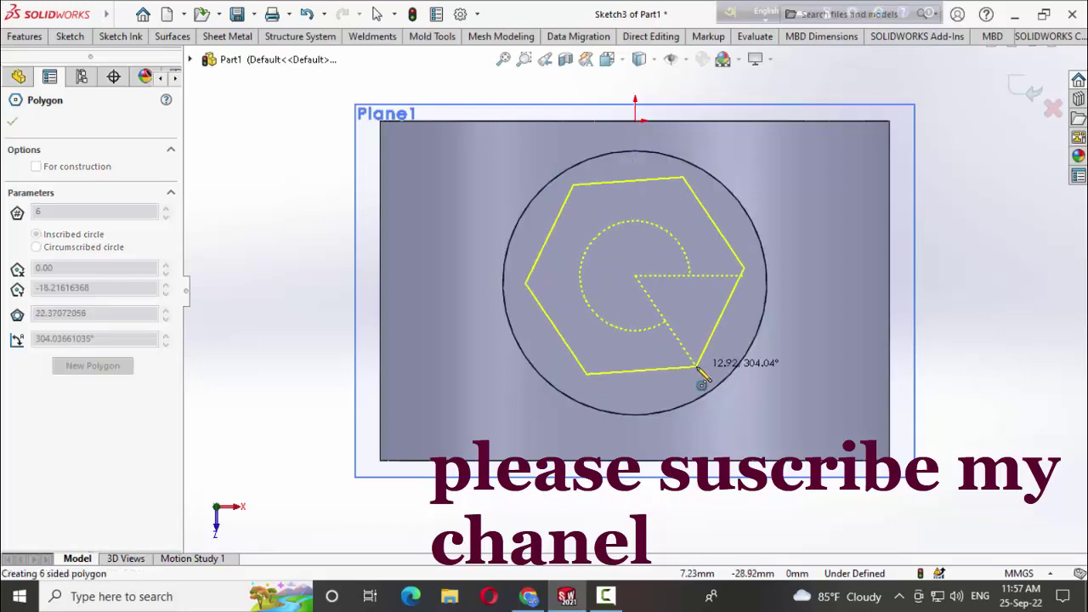
click(698, 367)
key(Escape)
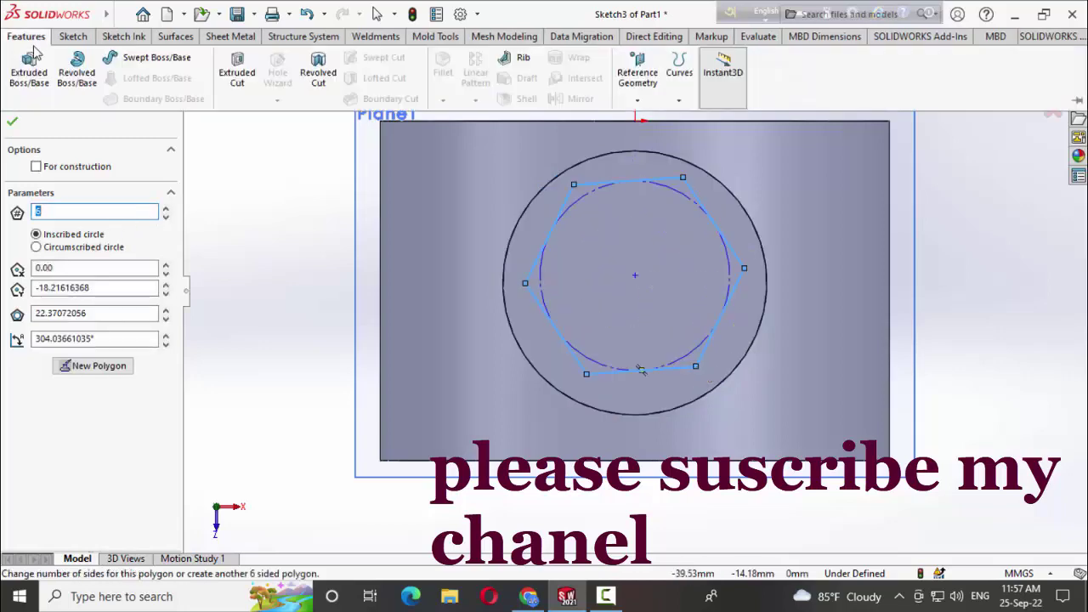
Extrude the hexagon 40 mm as Boss-Extrude3 to form the shaft
key(e)
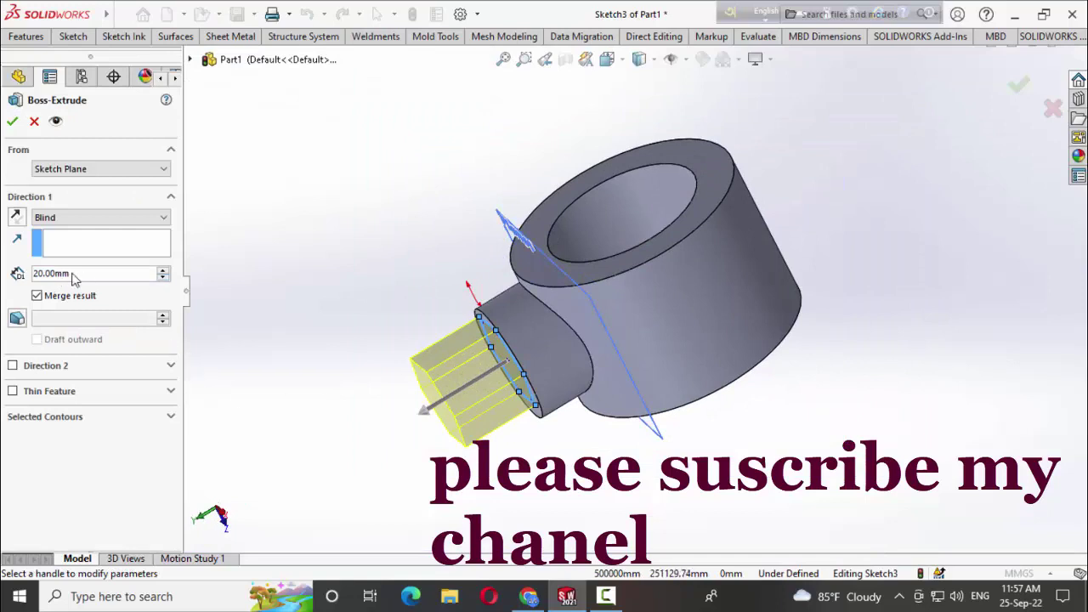
text(40)
key(Return)
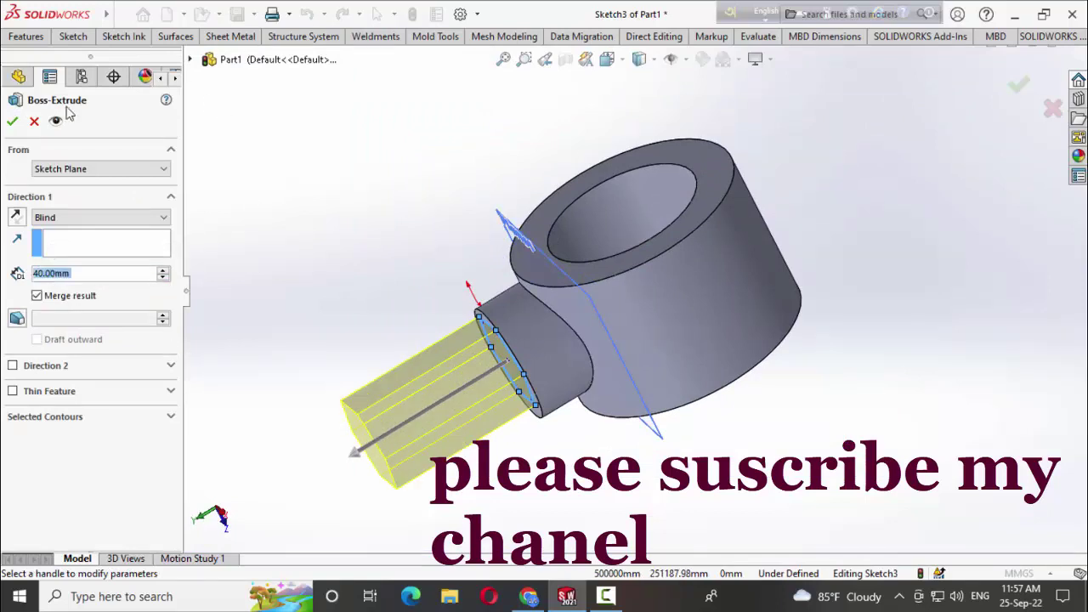
click(13, 122)
middle_drag(551, 386, 598, 345)
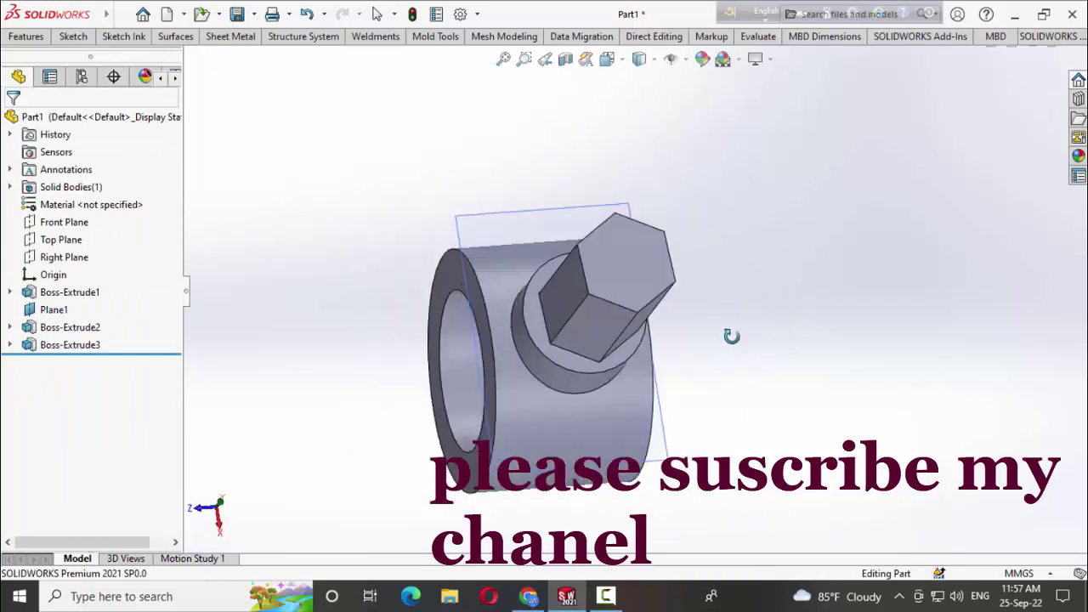
middle_drag(935, 311, 979, 478)
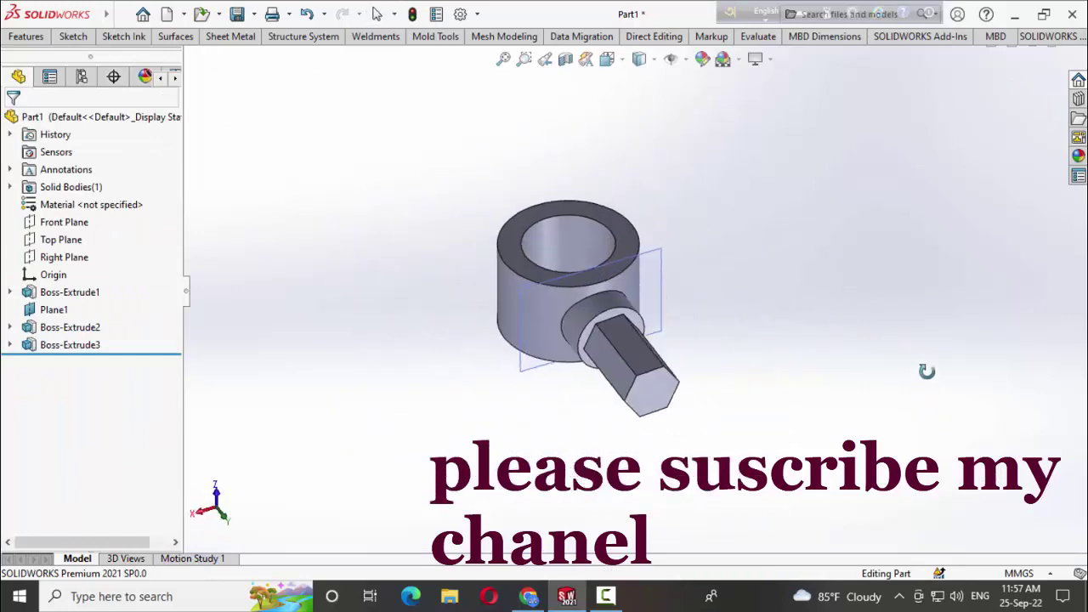
Apply a yellow appearance to the whole part
mouse_move(682, 383)
middle_down()
mouse_move(544, 364)
mouse_move(733, 99)
middle_up()
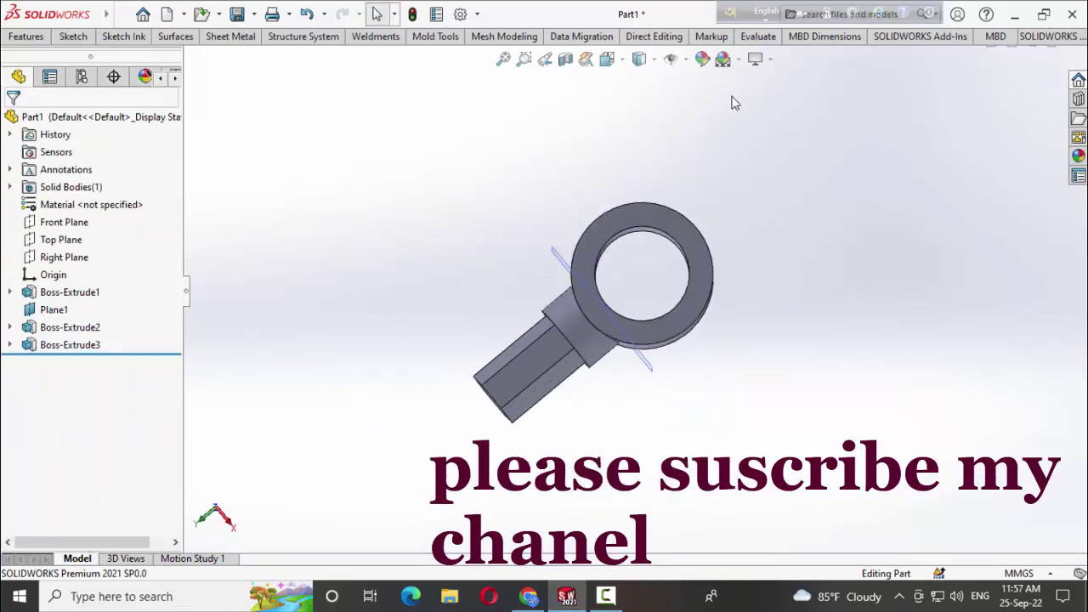
click(739, 61)
click(705, 107)
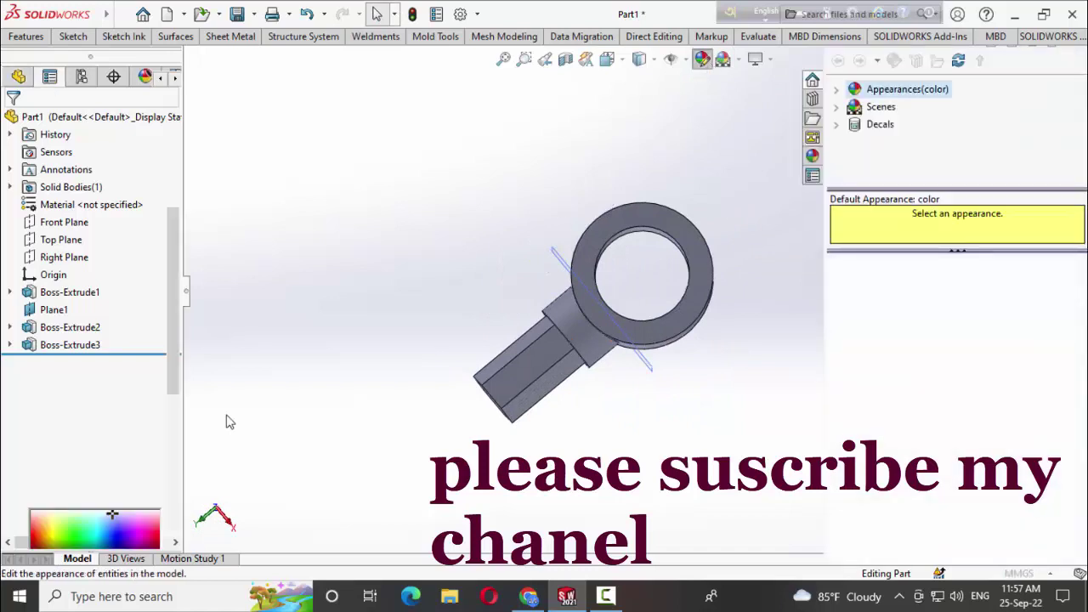
click(74, 453)
click(11, 122)
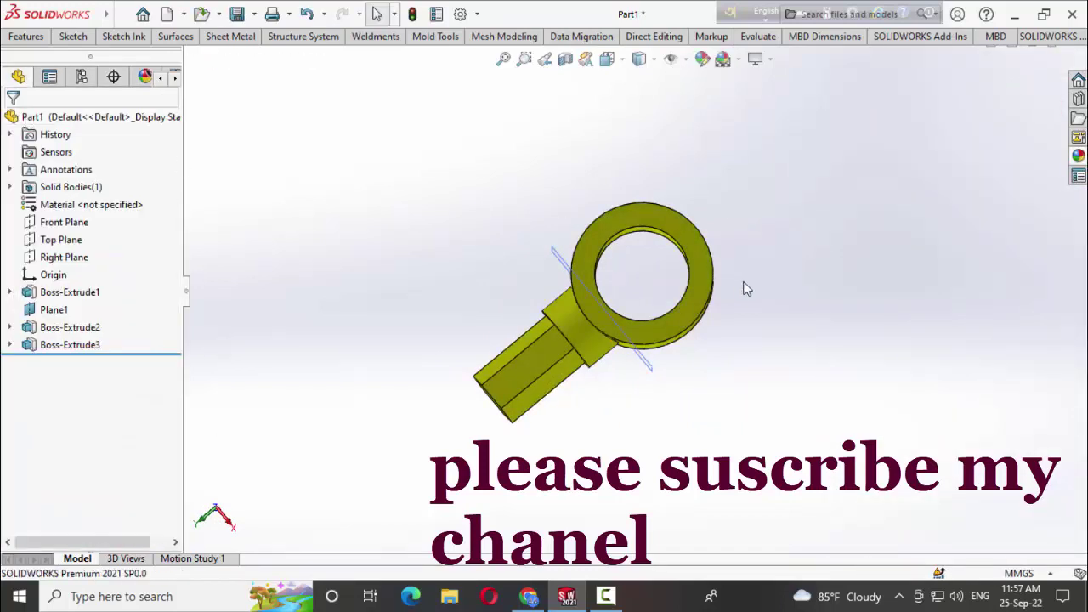
mouse_move(746, 287)
middle_down()
mouse_move(746, 410)
mouse_move(530, 345)
middle_up()
Undo the accidental Hide Body and turn the ring to face forward
click(555, 359)
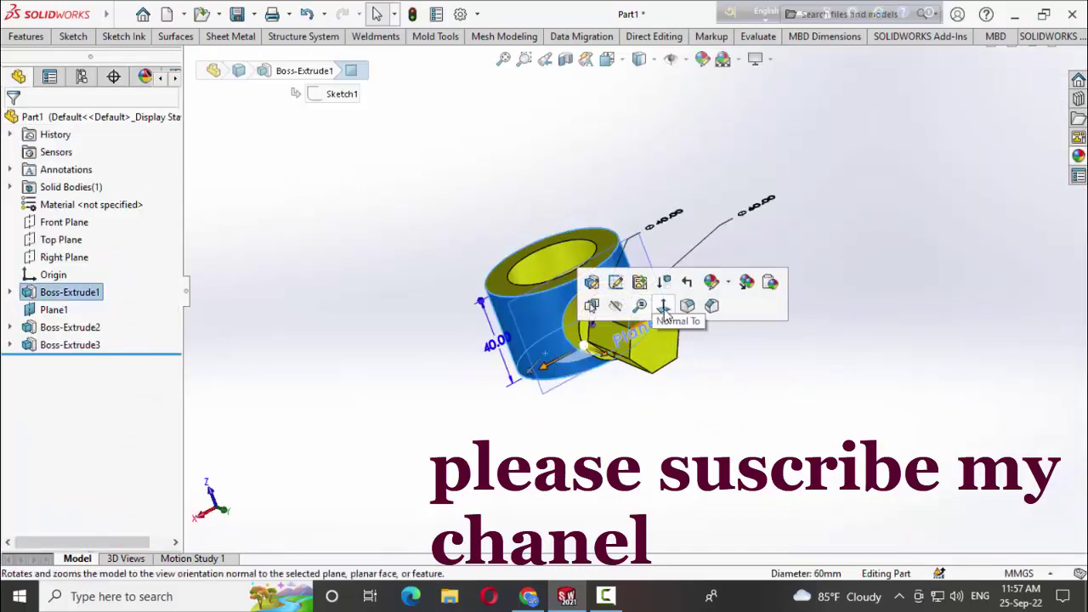
click(639, 305)
key(ctrl+z)
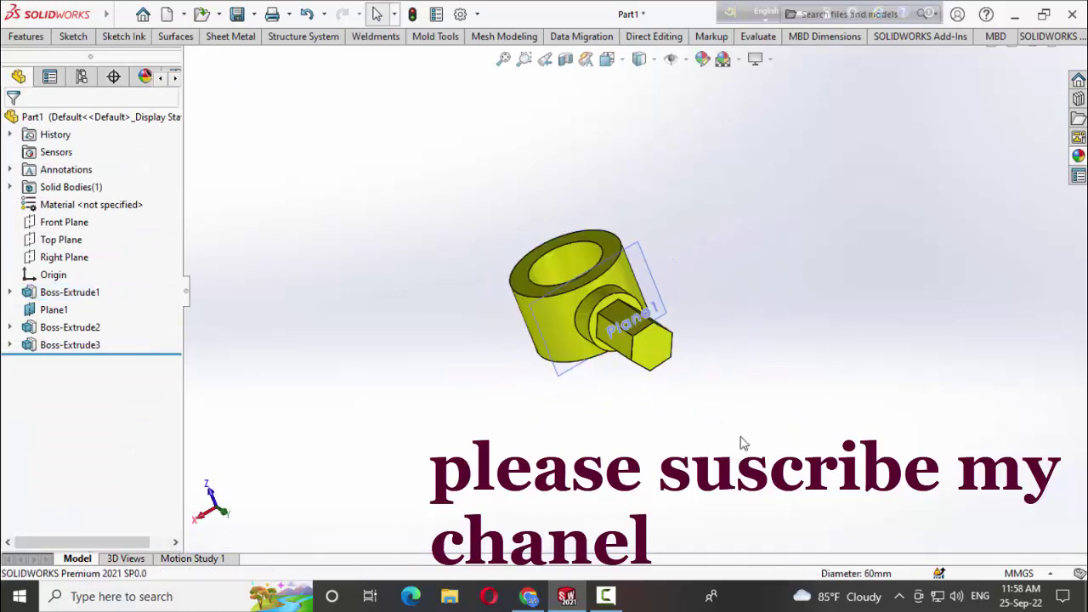
click(650, 345)
click(805, 403)
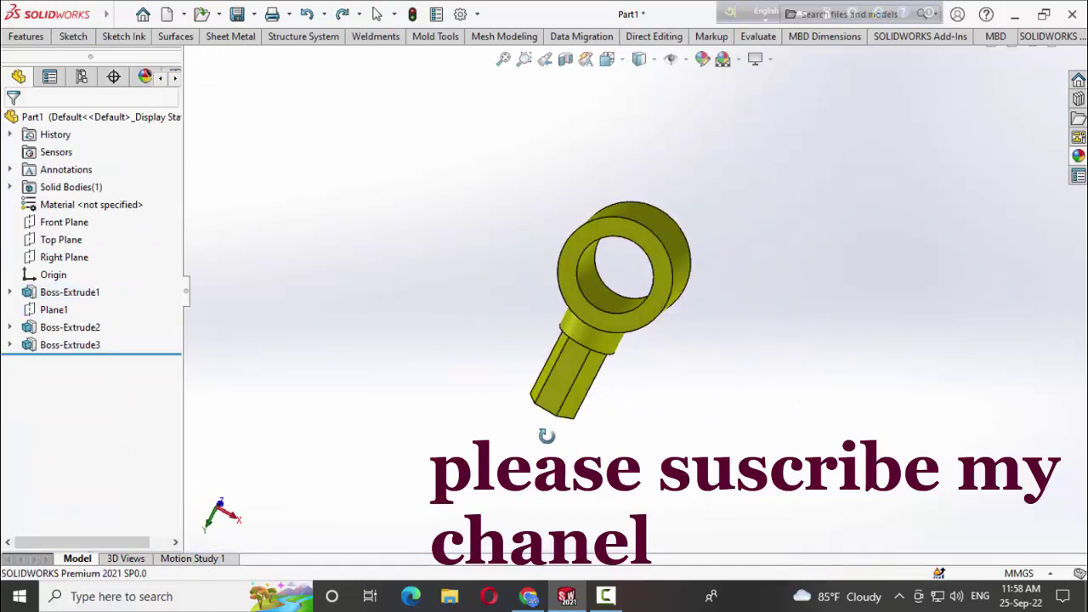
middle_drag(804, 404, 690, 438)
middle_drag(772, 391, 782, 400)
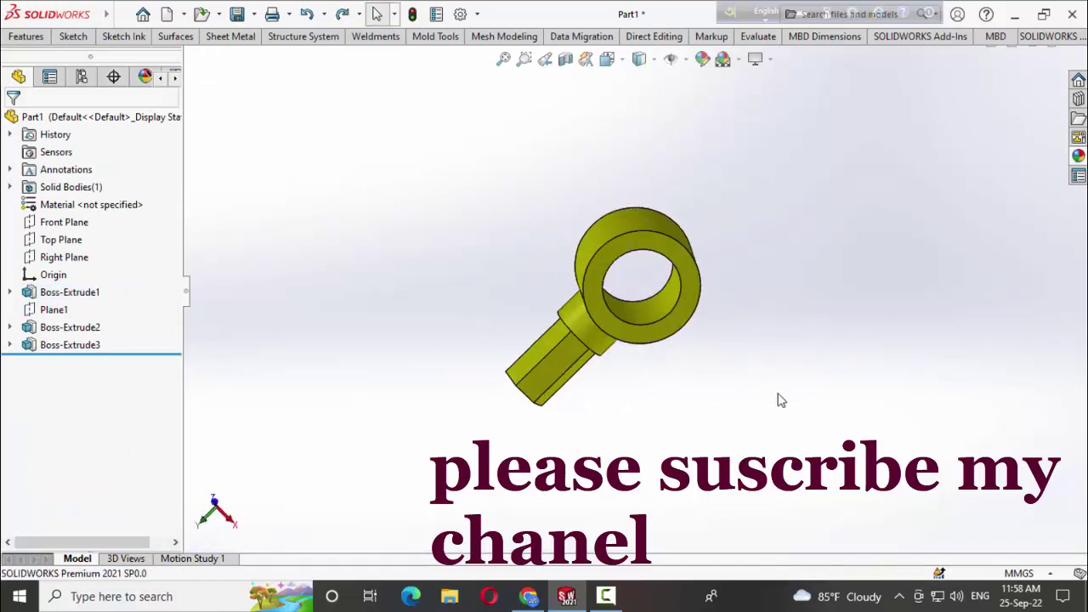
Save the part as 'drawing part 1' in the my solid works folder
click(185, 15)
click(255, 15)
click(255, 15)
click(268, 55)
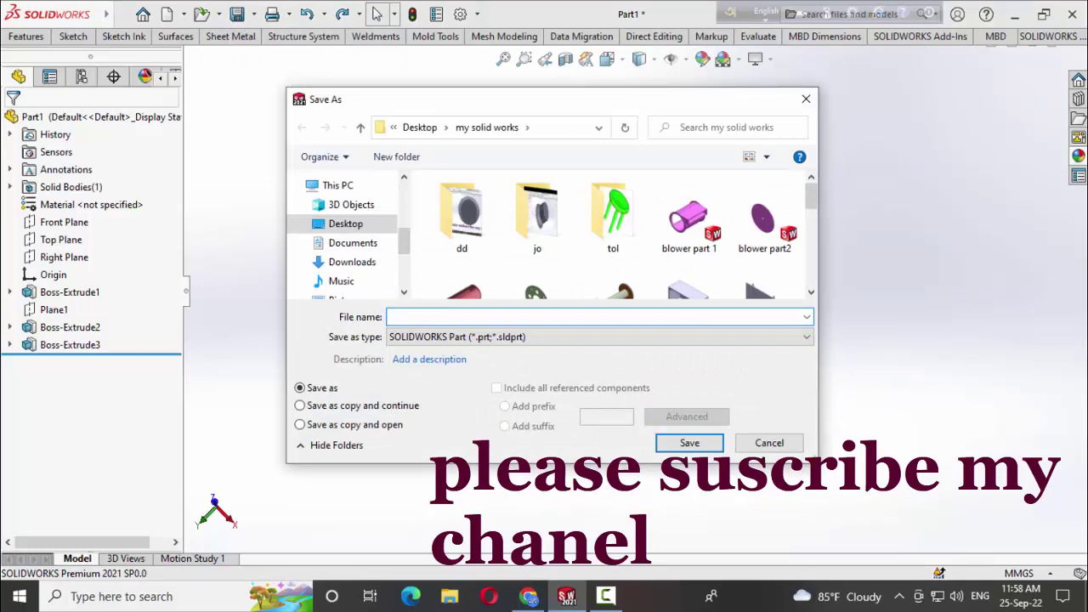
text(drawing part 1)
click(697, 444)
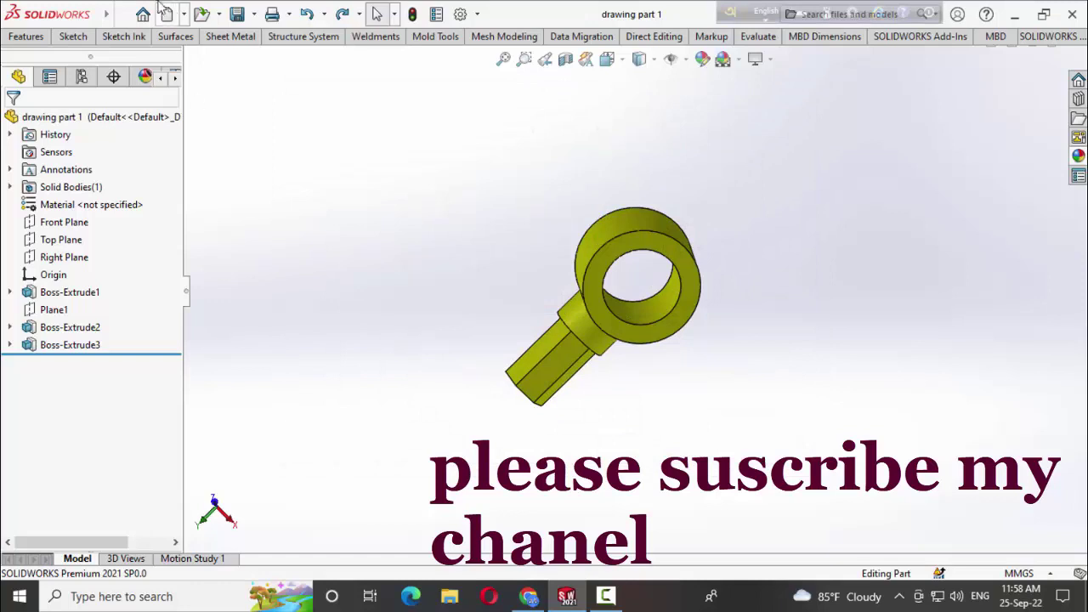
click(182, 14)
Create a new part and sketch a circle centred on the Front Plane origin
click(183, 31)
click(430, 298)
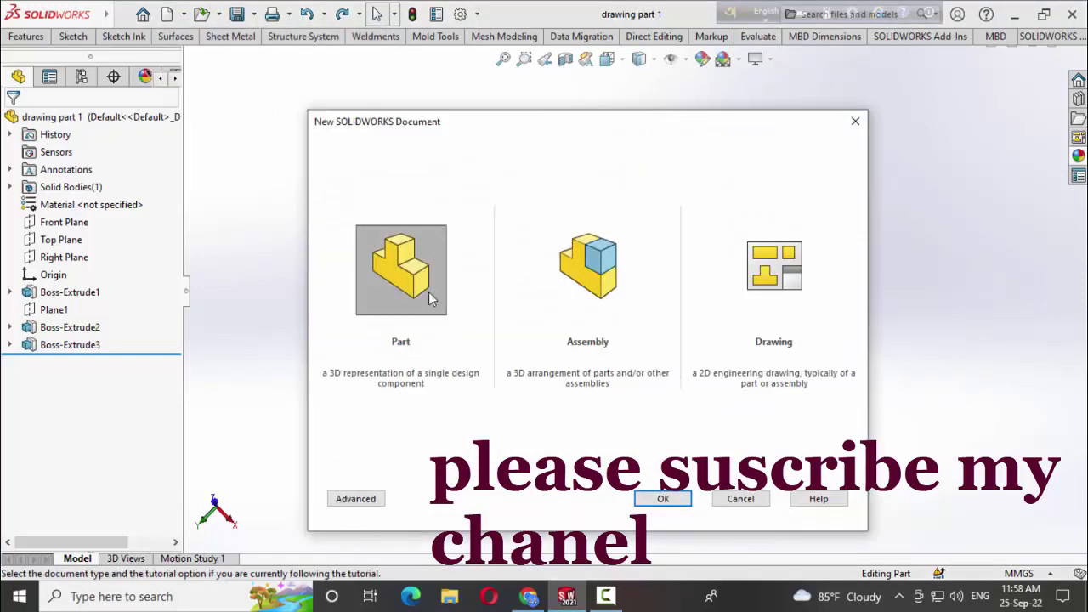
click(663, 502)
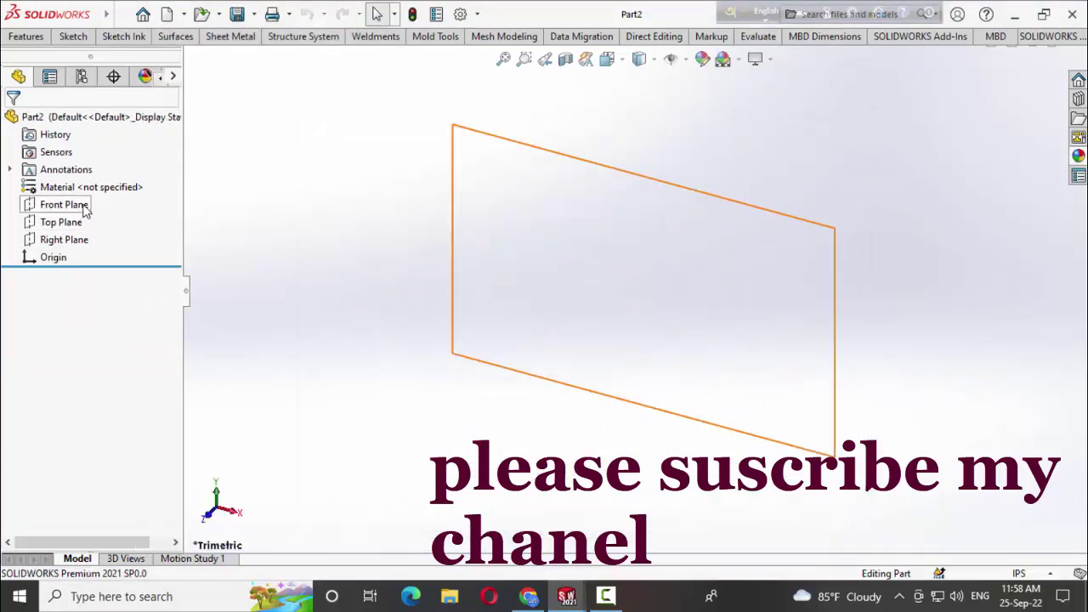
click(85, 206)
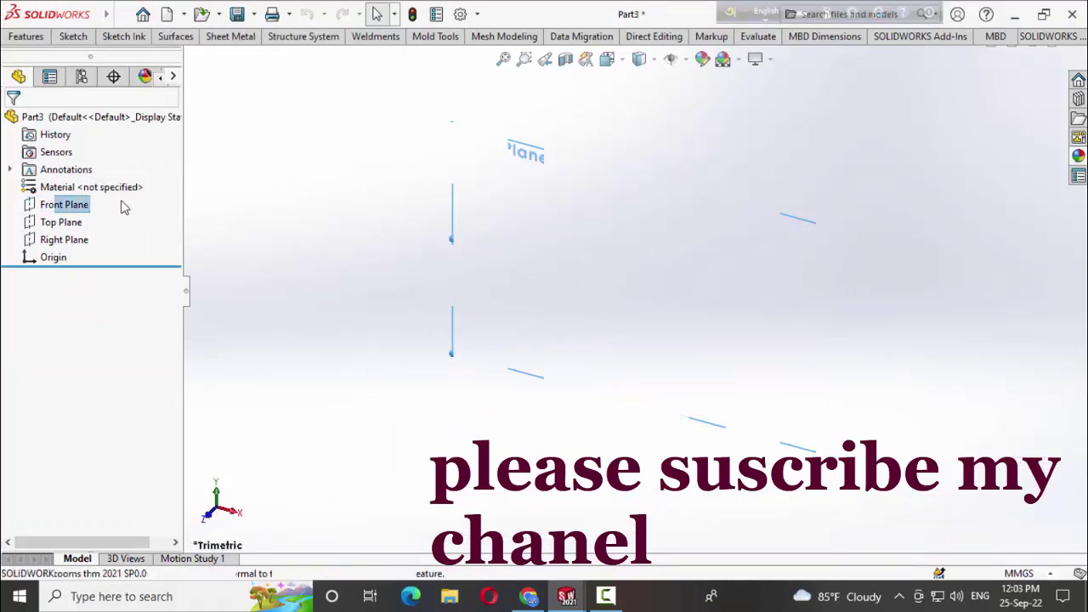
click(156, 185)
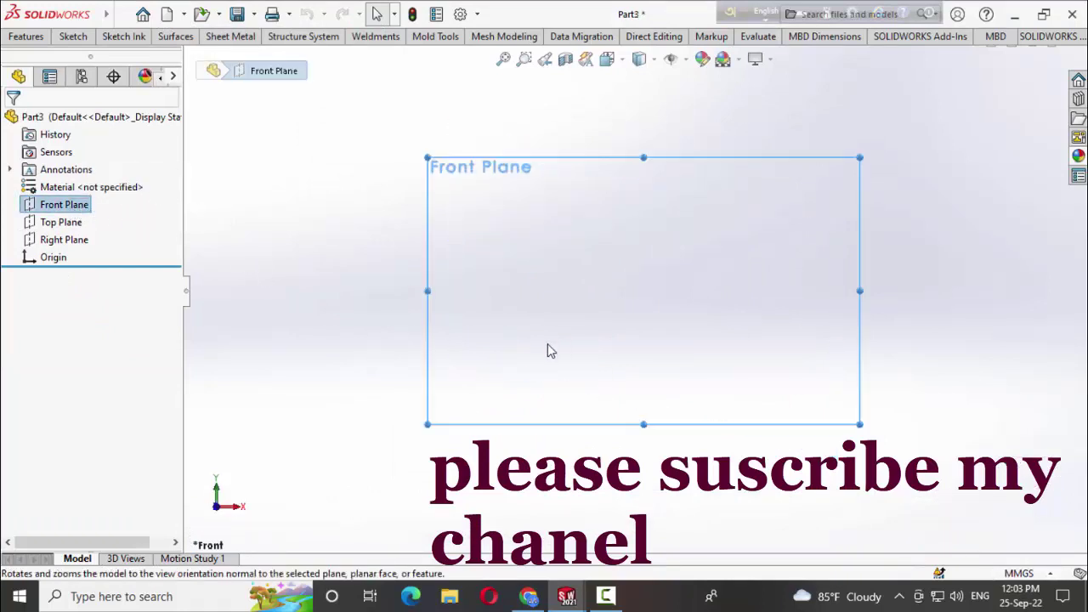
click(73, 36)
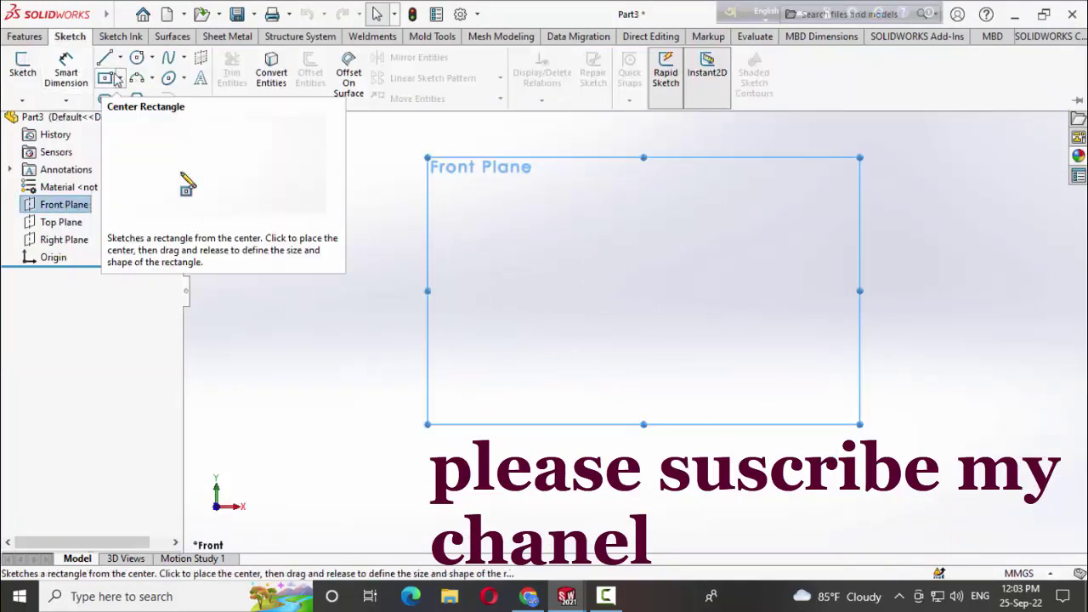
click(136, 57)
drag(644, 290, 617, 335)
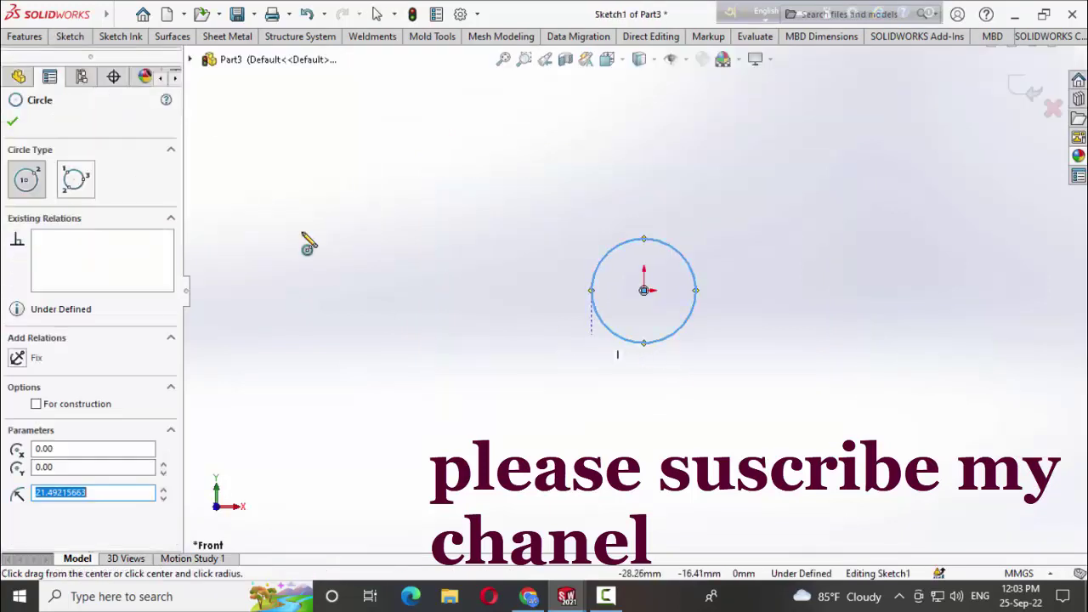
Cancel the extrusion attempt and begin dimensioning the circle's diameter
click(24, 36)
click(28, 70)
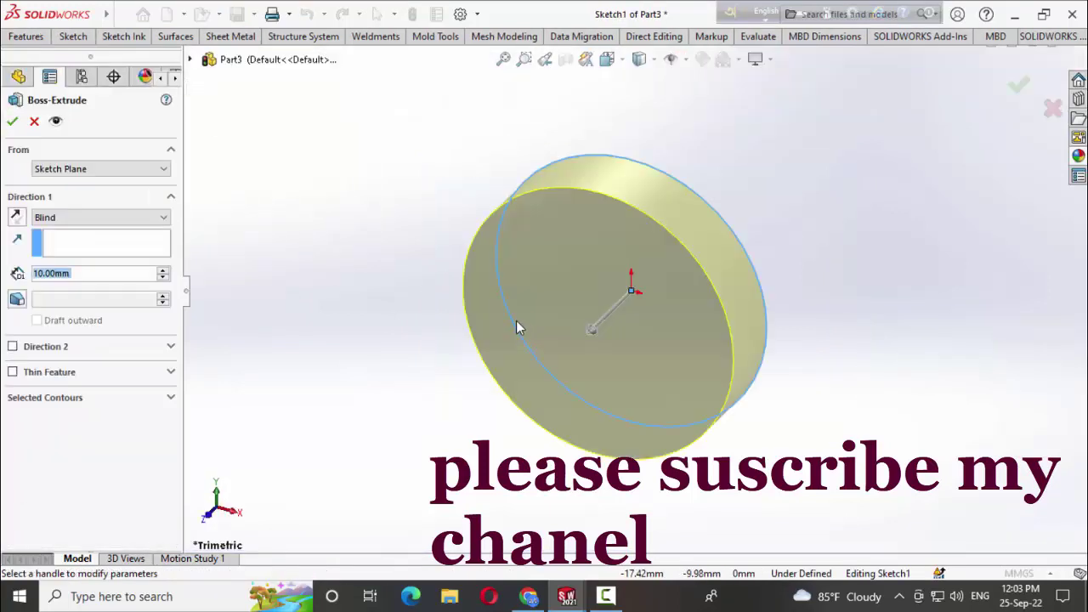
key(Escape)
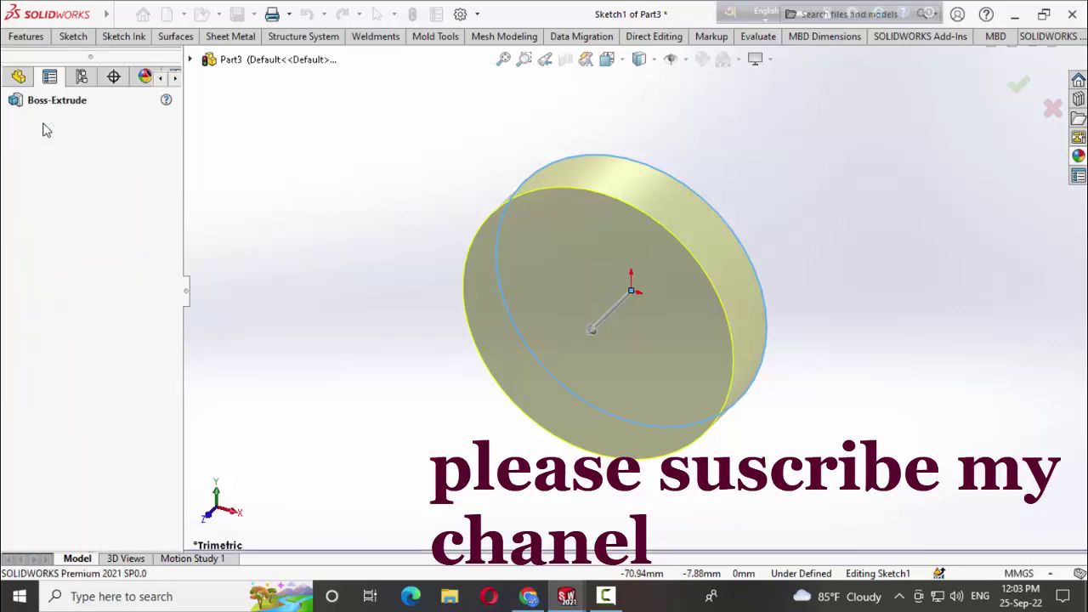
click(70, 36)
click(66, 68)
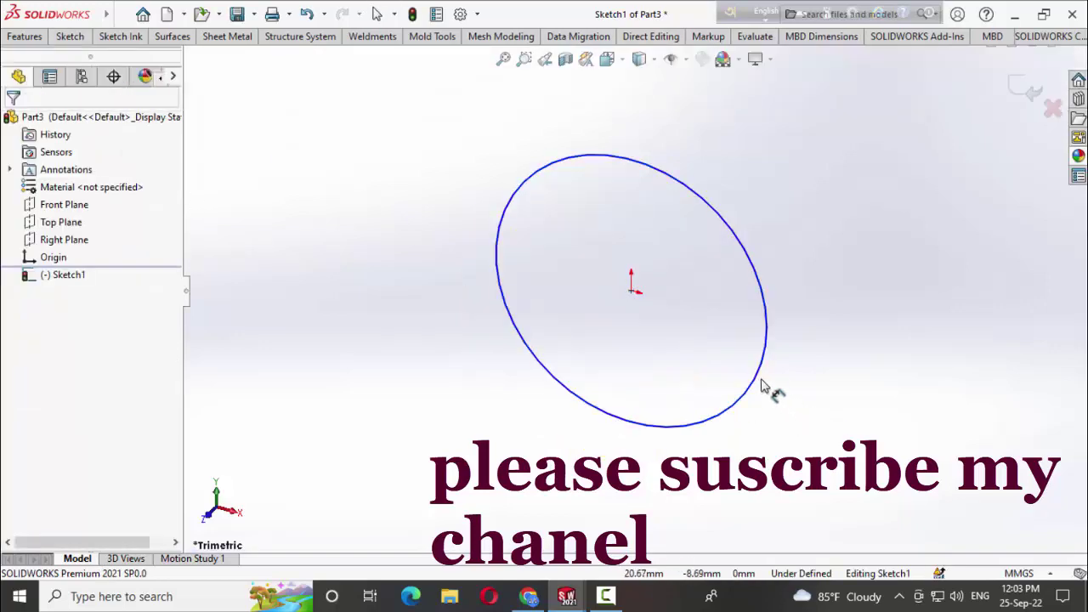
click(765, 383)
Set the circle's diameter to 5 mm
click(925, 493)
text(5)
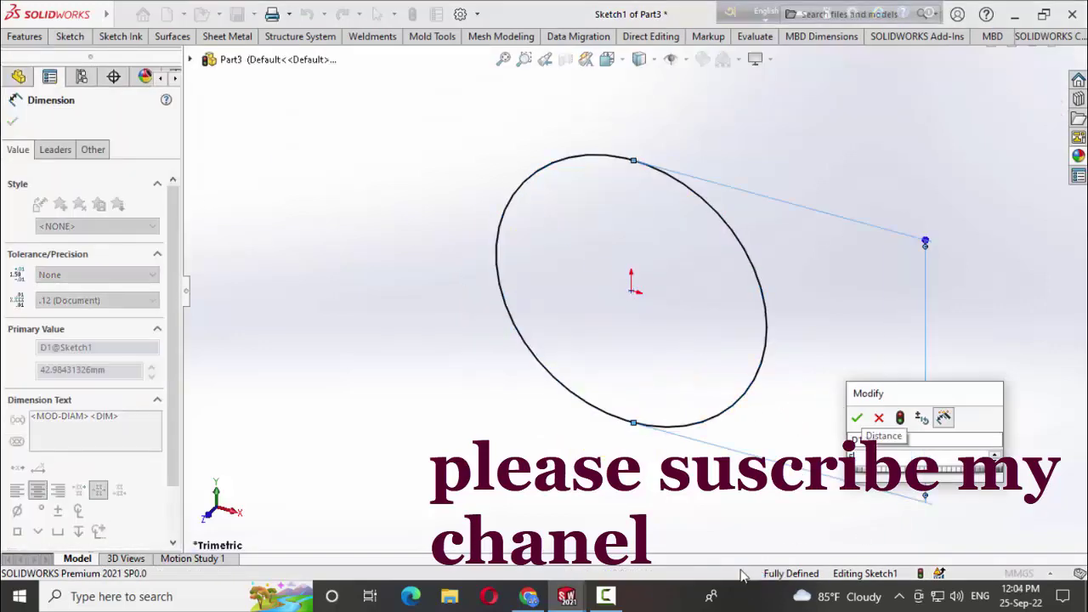
key(Return)
middle_drag(280, 350, 330, 185)
Extrude the Ø5 mm circle 50 mm blind into a slender pin
click(24, 36)
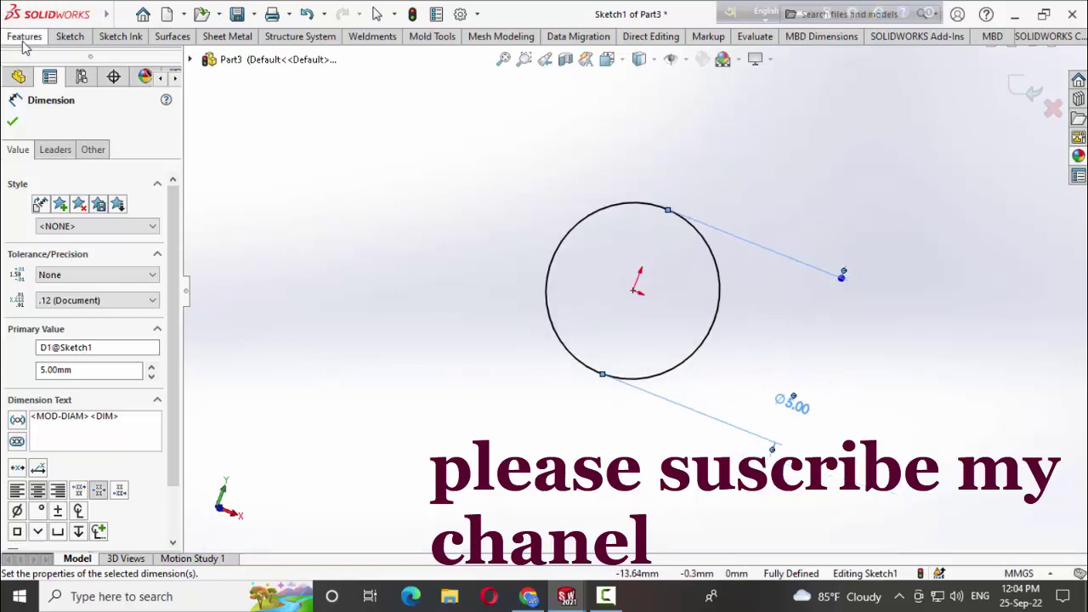
click(21, 75)
middle_drag(574, 465, 655, 497)
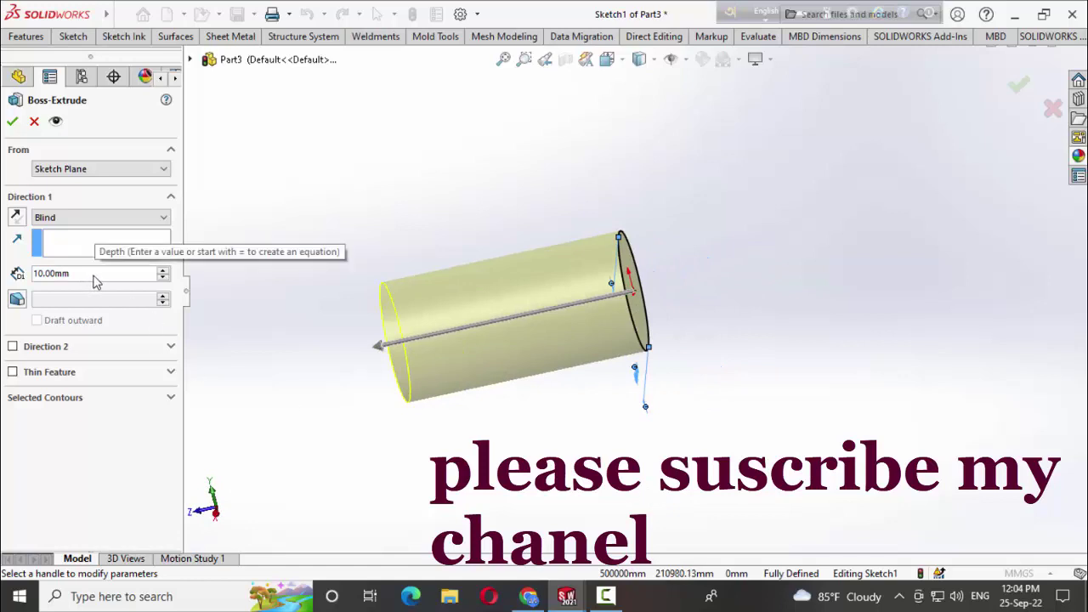
double_click(84, 275)
text(50)
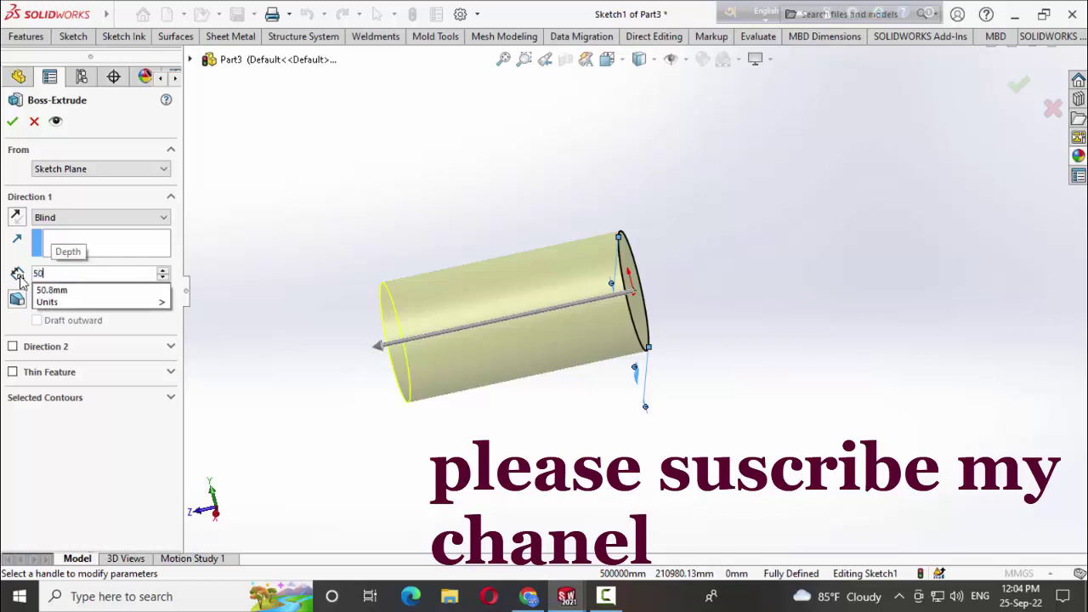
key(Return)
scroll(576, 422, up, 5)
middle_drag(573, 420, 556, 454)
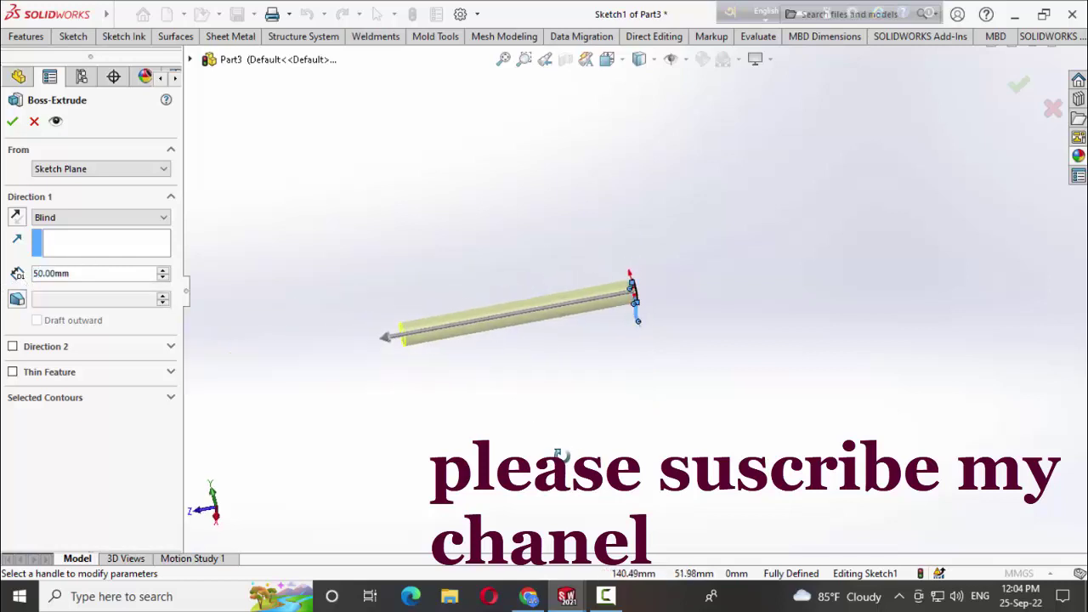
click(13, 123)
middle_drag(486, 517, 544, 477)
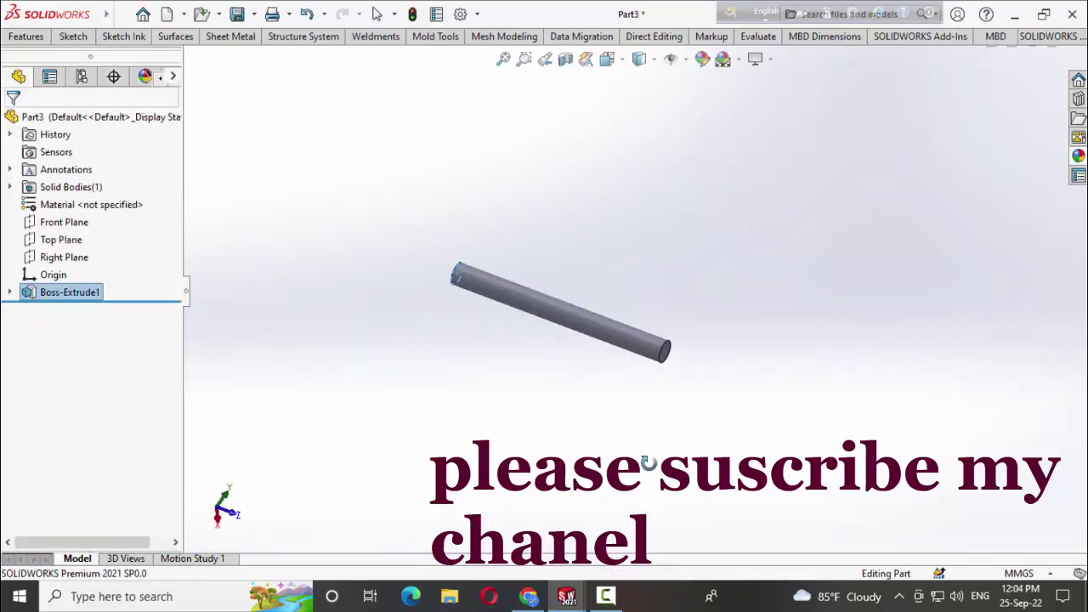
Give the pin a blue appearance
click(705, 61)
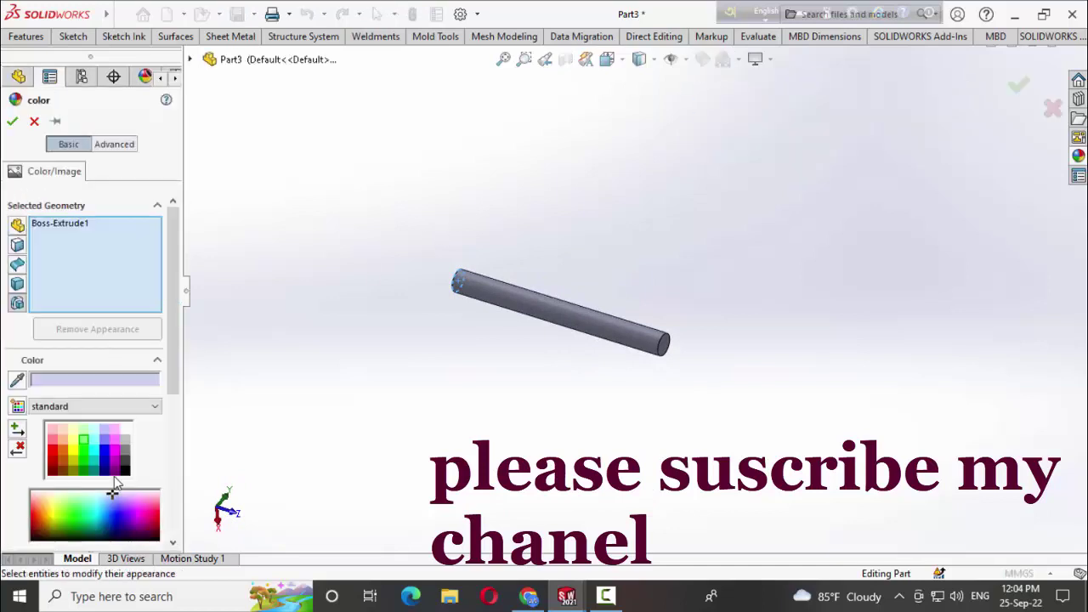
click(107, 460)
click(13, 123)
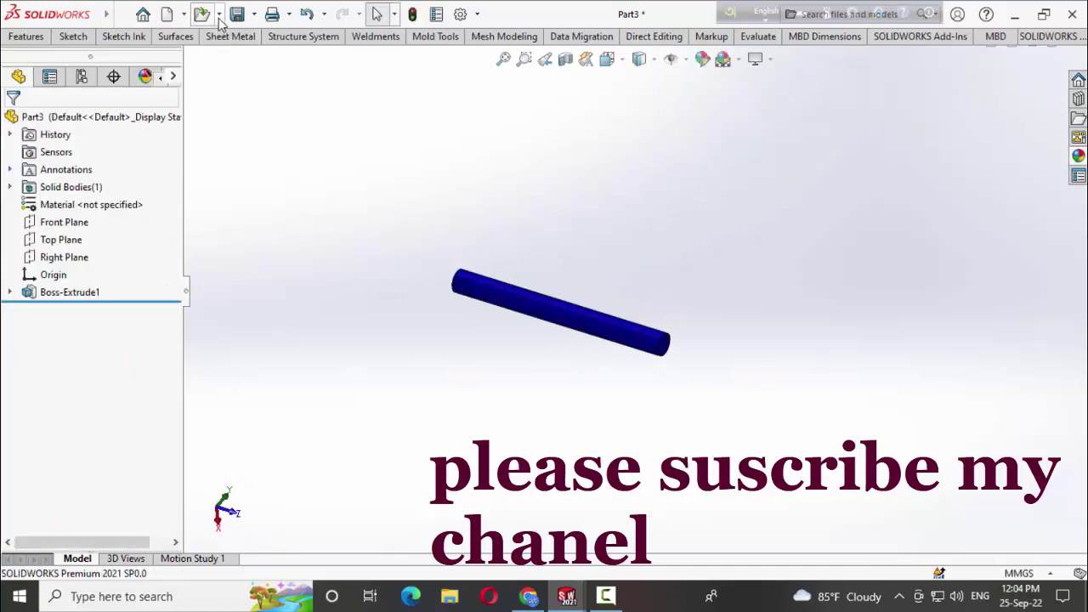
Save the part as 'drawing part 3' and start a new document
click(253, 14)
click(267, 54)
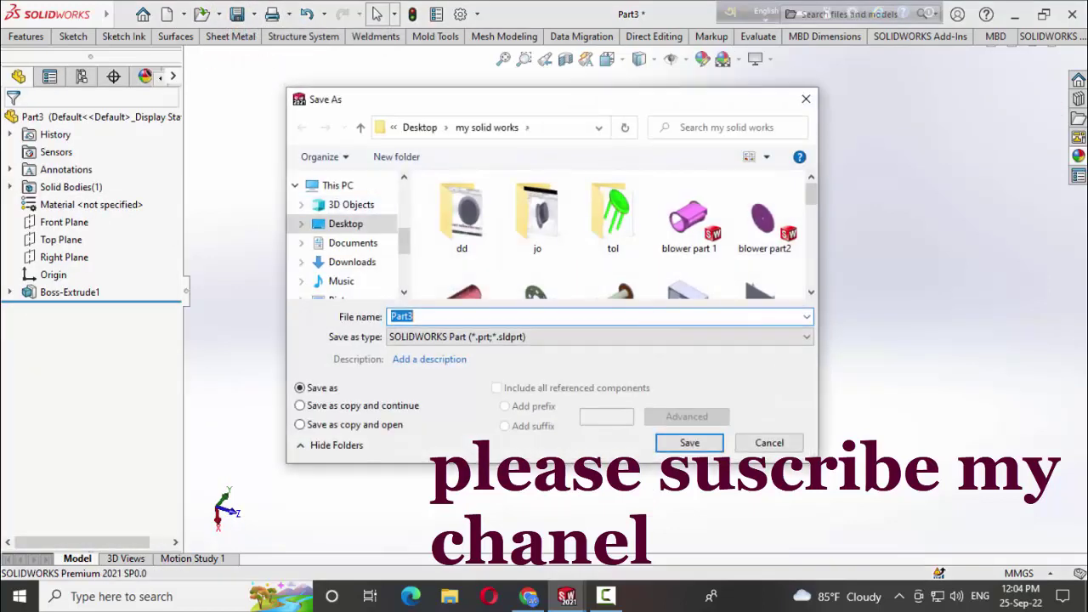
text(drawing)
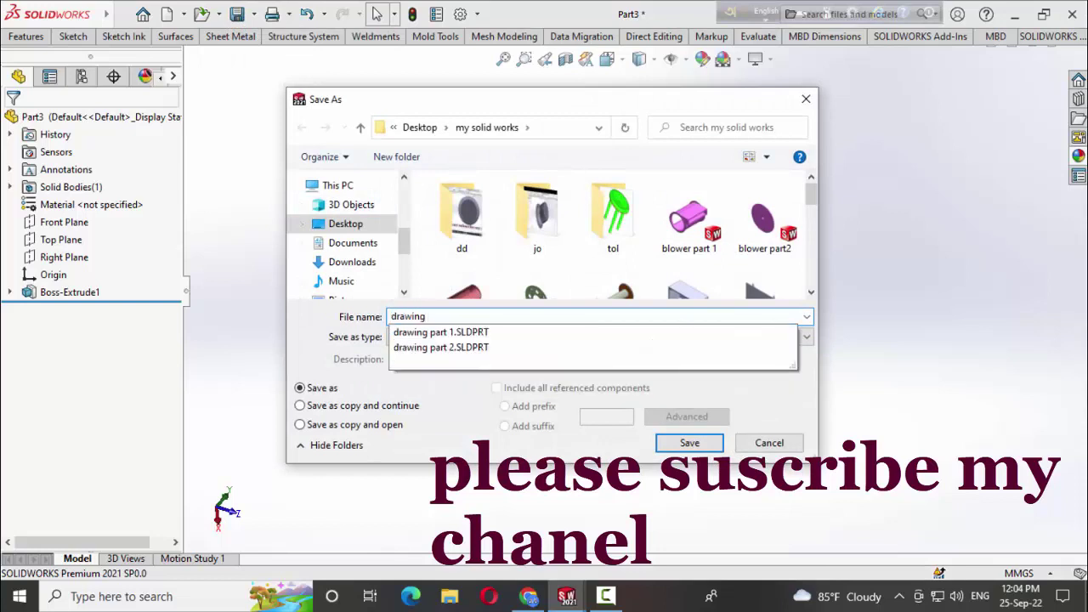
text( part 3)
key(Return)
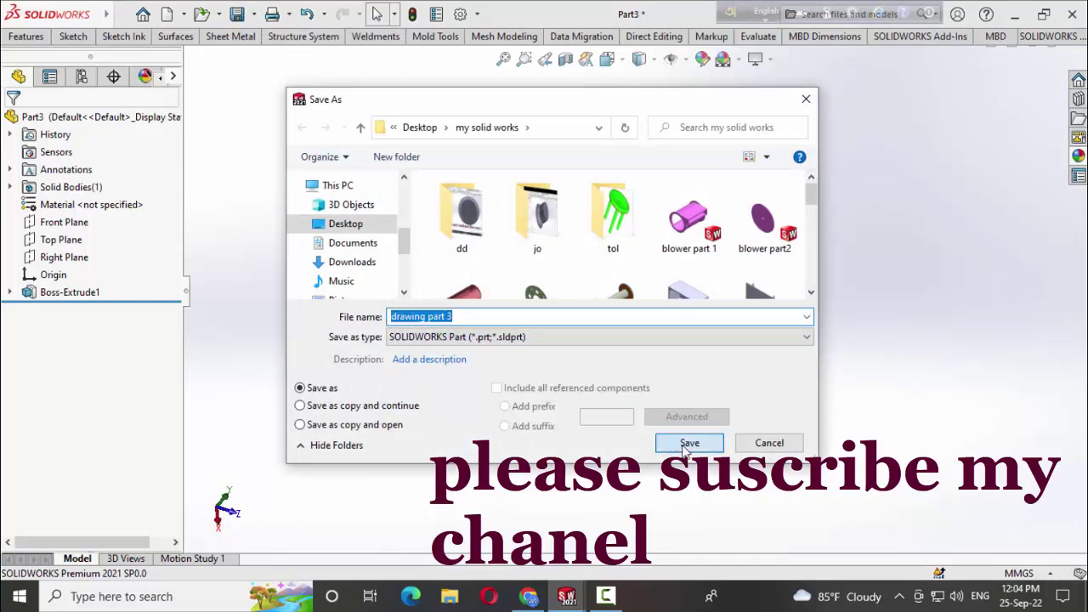
click(183, 14)
click(191, 34)
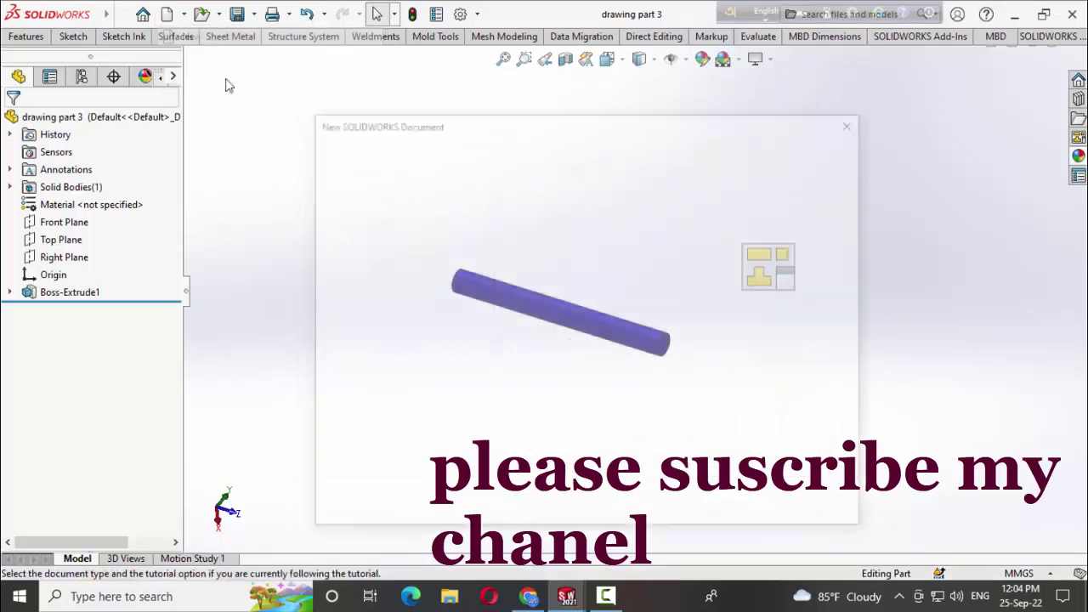
Create a new part and start a circle sketch facing the Front Plane
click(685, 503)
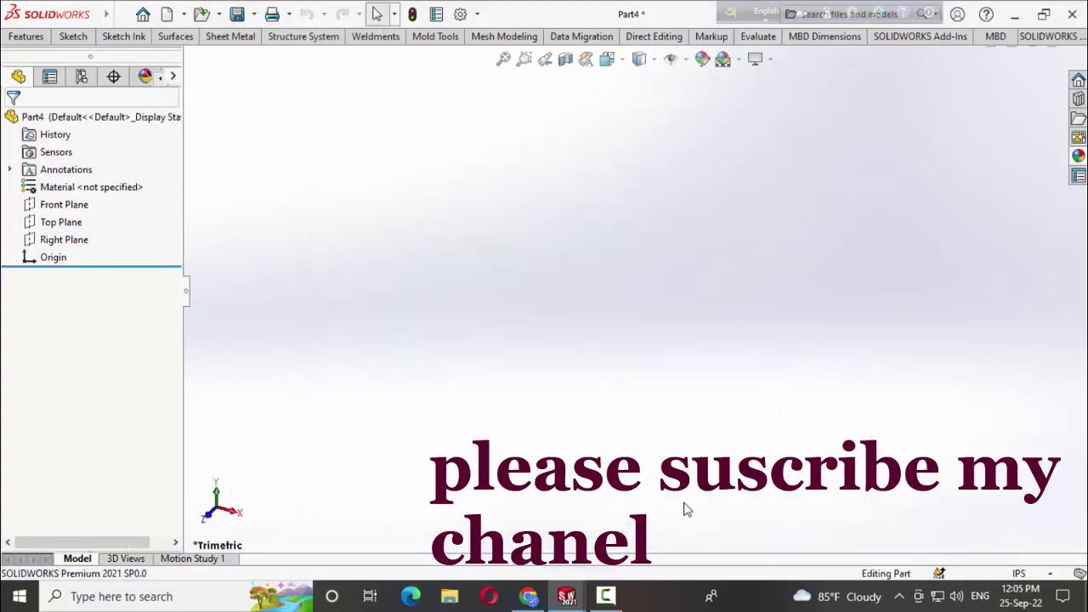
click(51, 210)
click(43, 175)
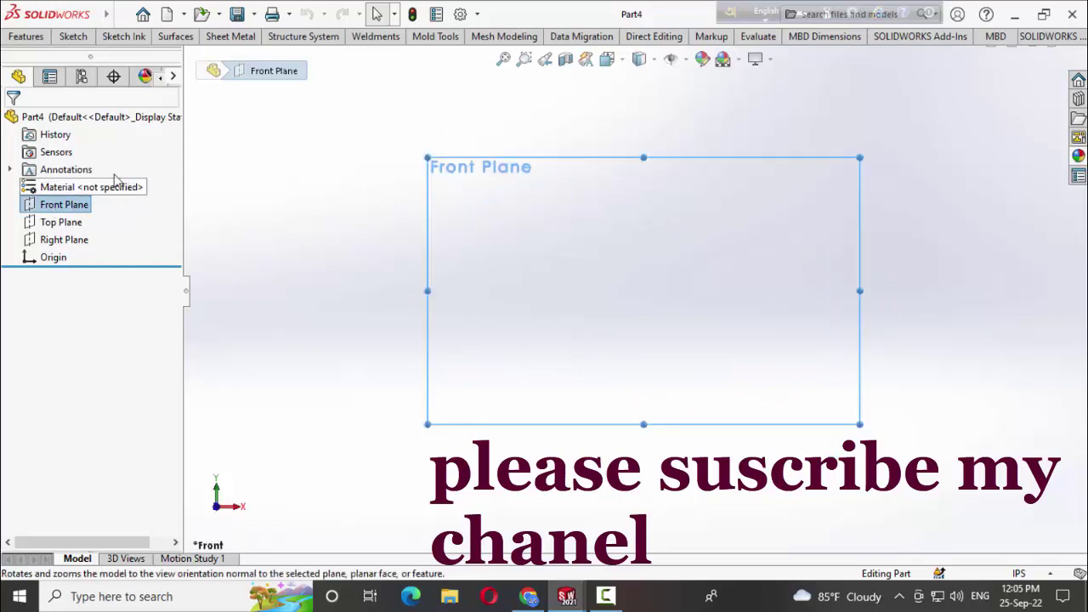
click(70, 37)
key(c)
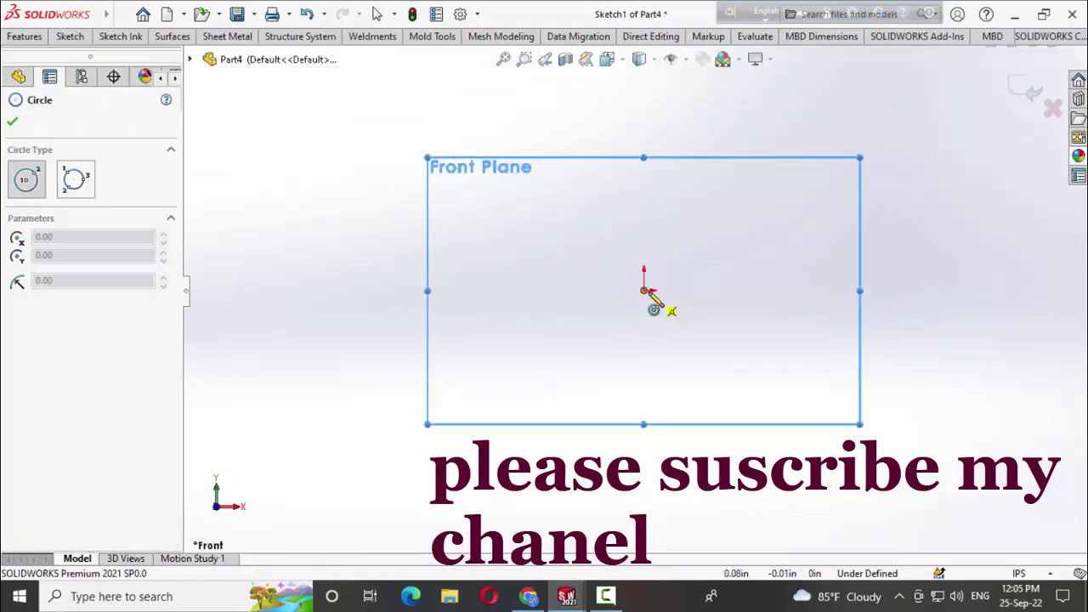
Draw two concentric circles at the origin and dimension the inner one at Ø2.60 in
click(647, 292)
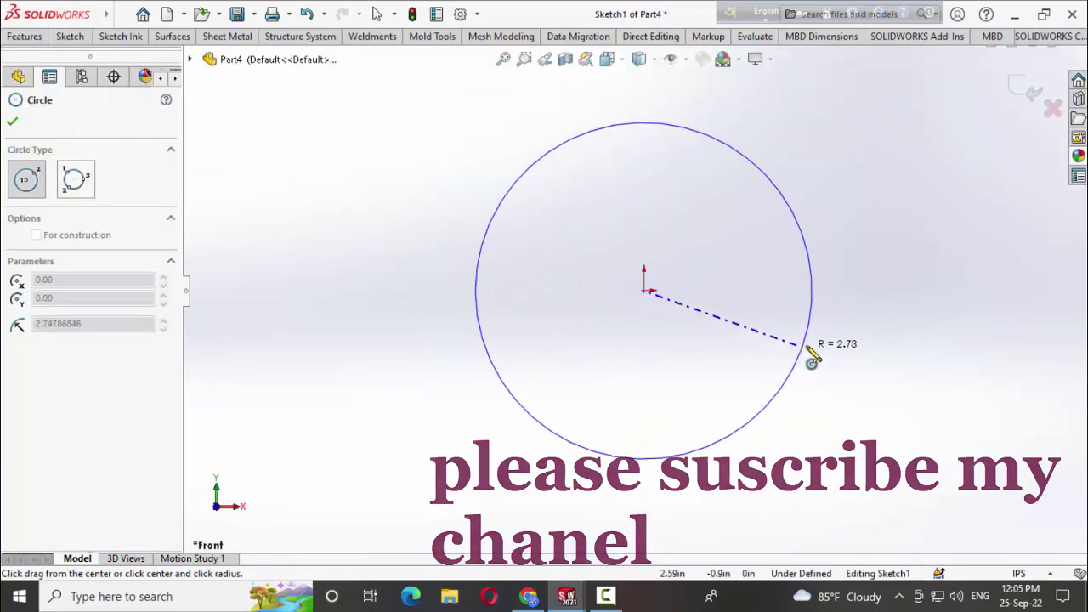
click(779, 356)
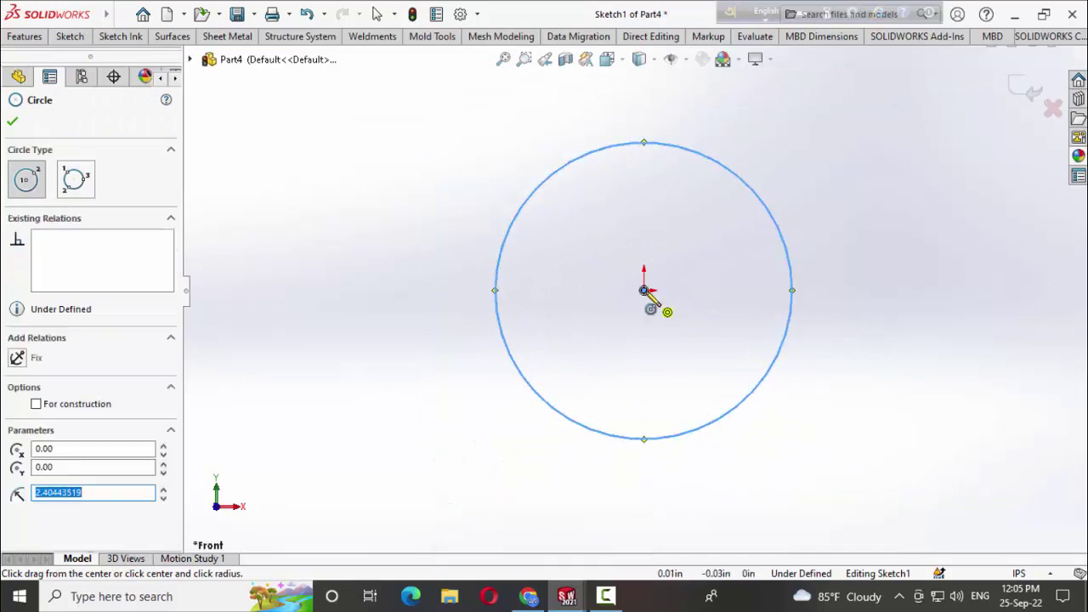
click(644, 290)
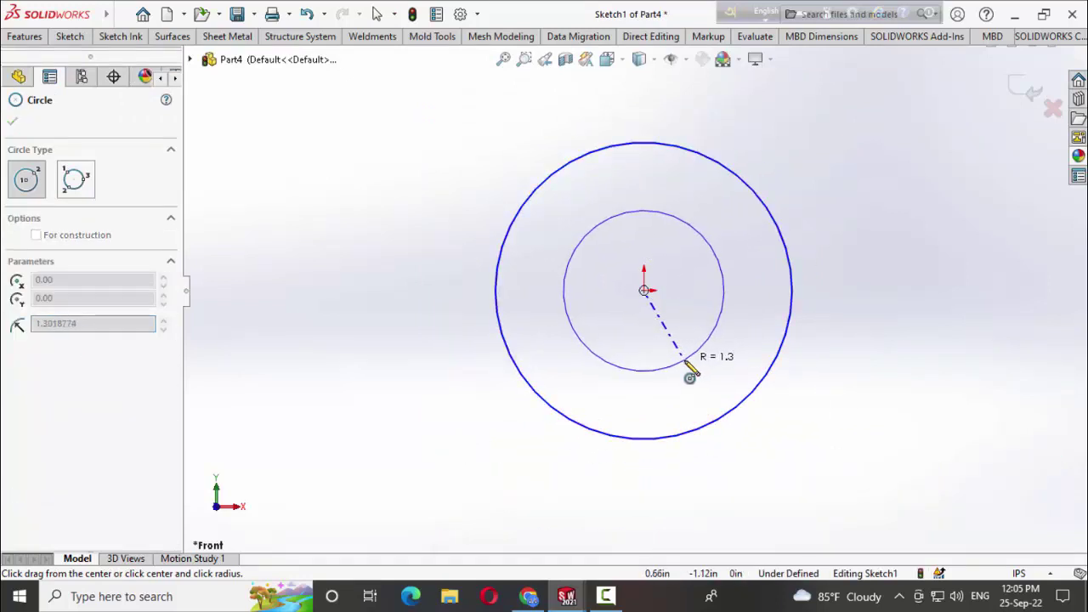
click(686, 362)
key(Escape)
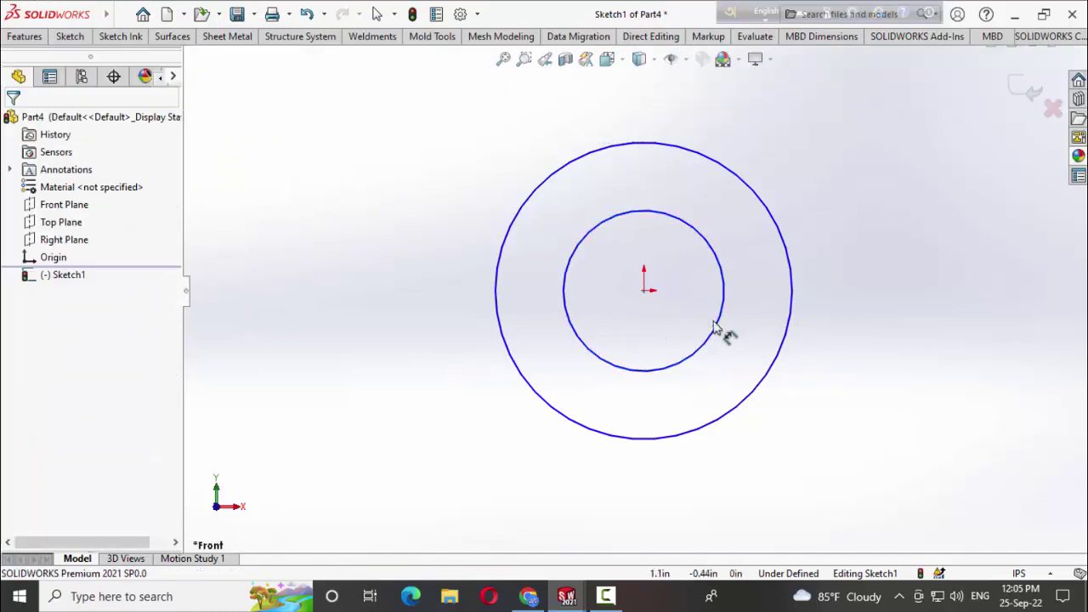
click(721, 331)
click(935, 421)
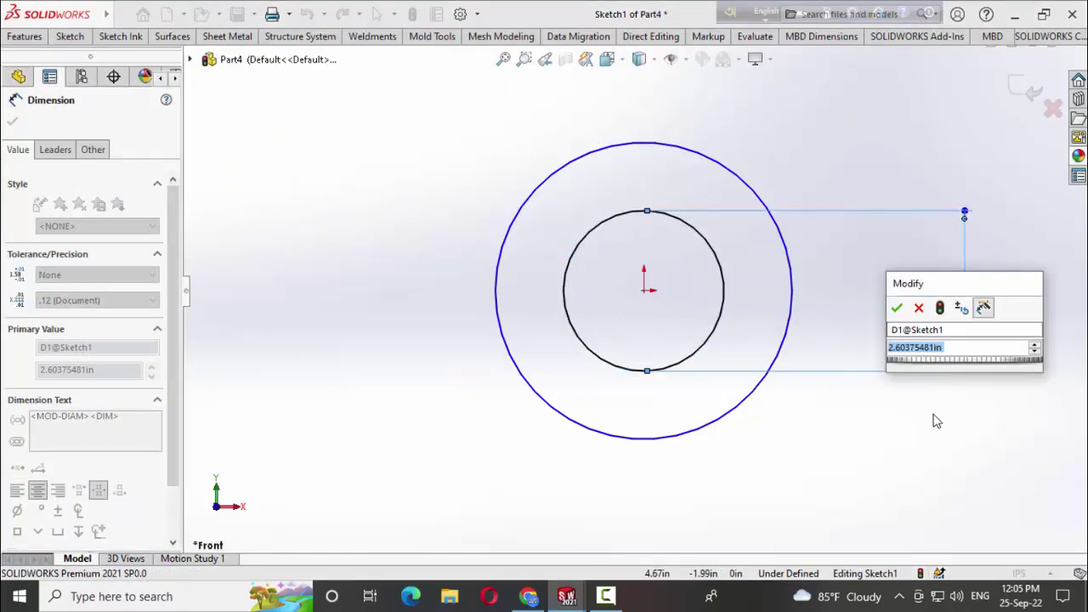
Undo the inch-based circles and switch the part units to MMGS
click(920, 310)
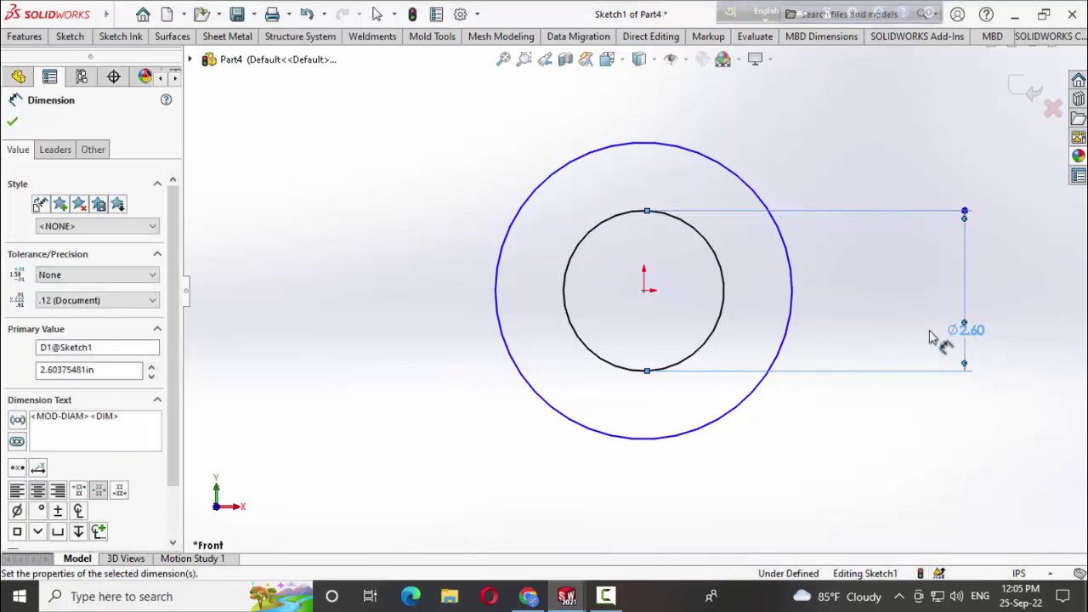
key(ctrl+z)
key(ctrl+z)
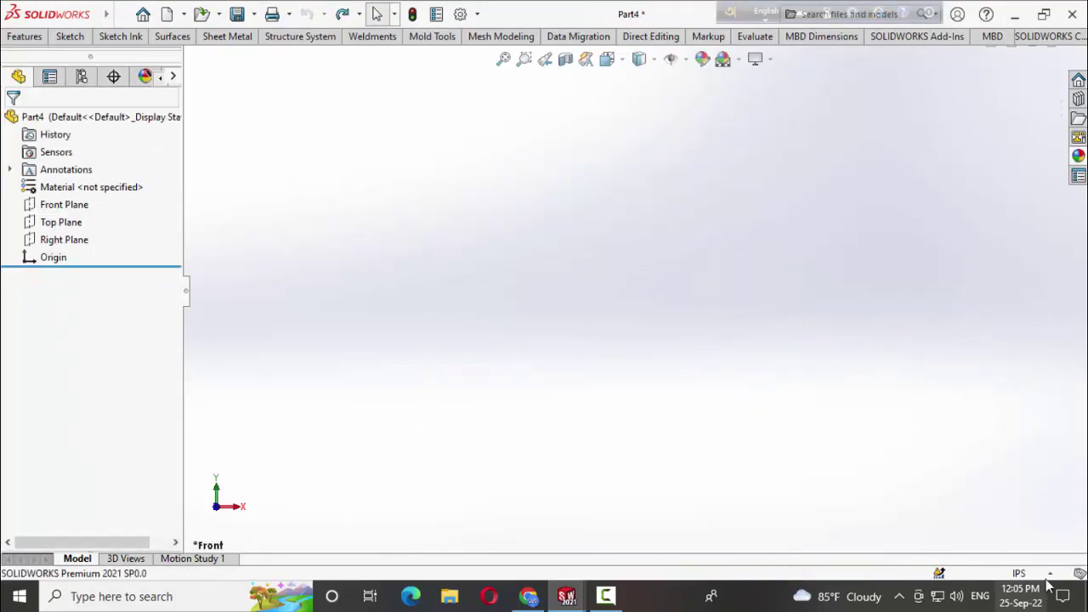
click(1050, 575)
click(969, 507)
Redraw two concentric circles at the origin on the Front Plane
click(64, 205)
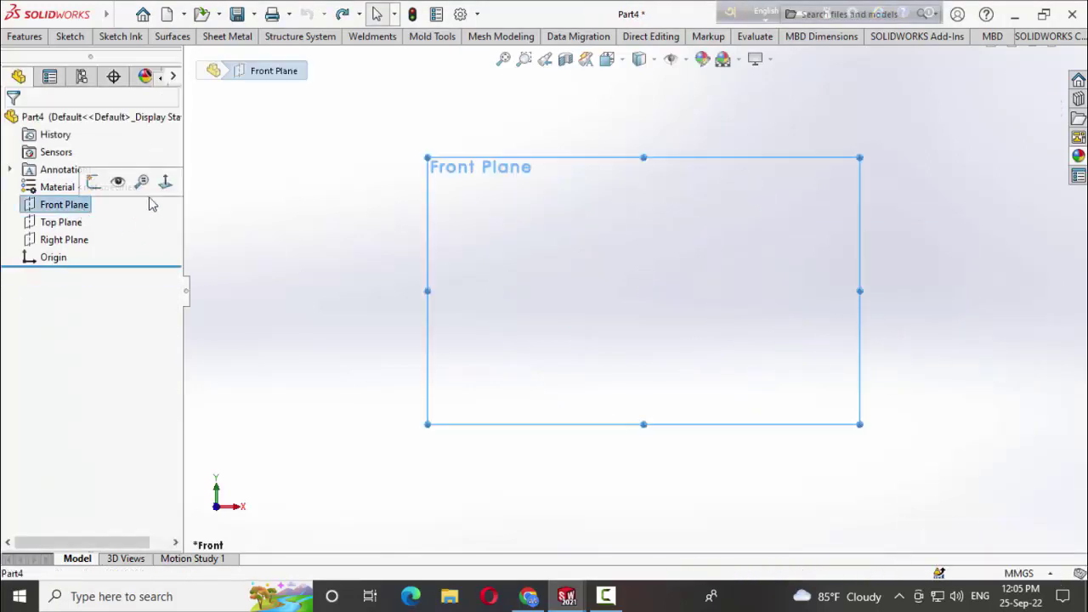
click(162, 180)
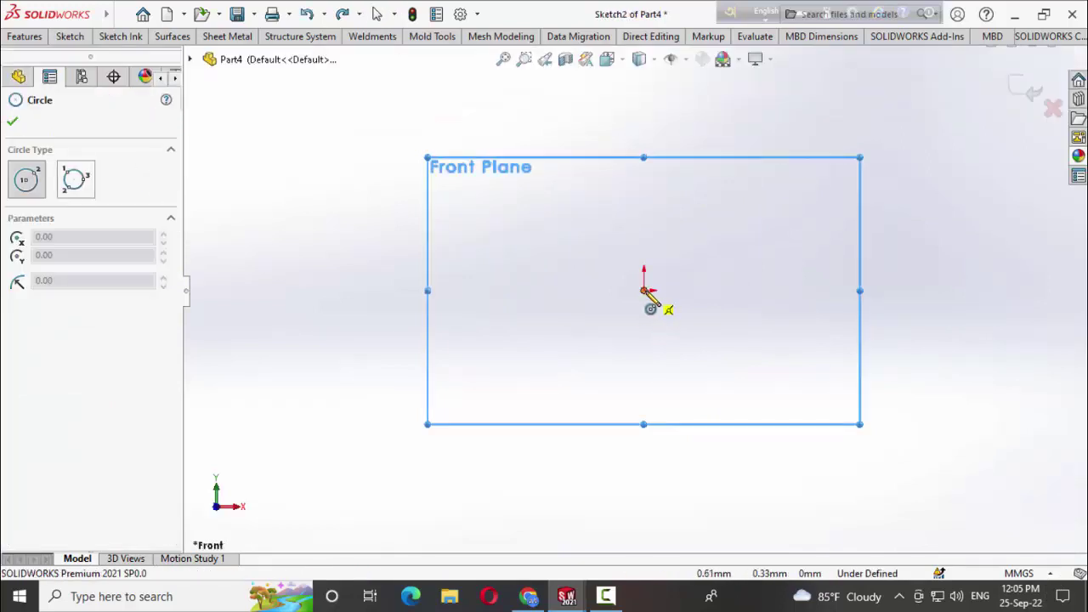
click(643, 290)
click(644, 181)
click(644, 290)
click(659, 346)
Dimension the inner circle to Ø40 mm
click(70, 36)
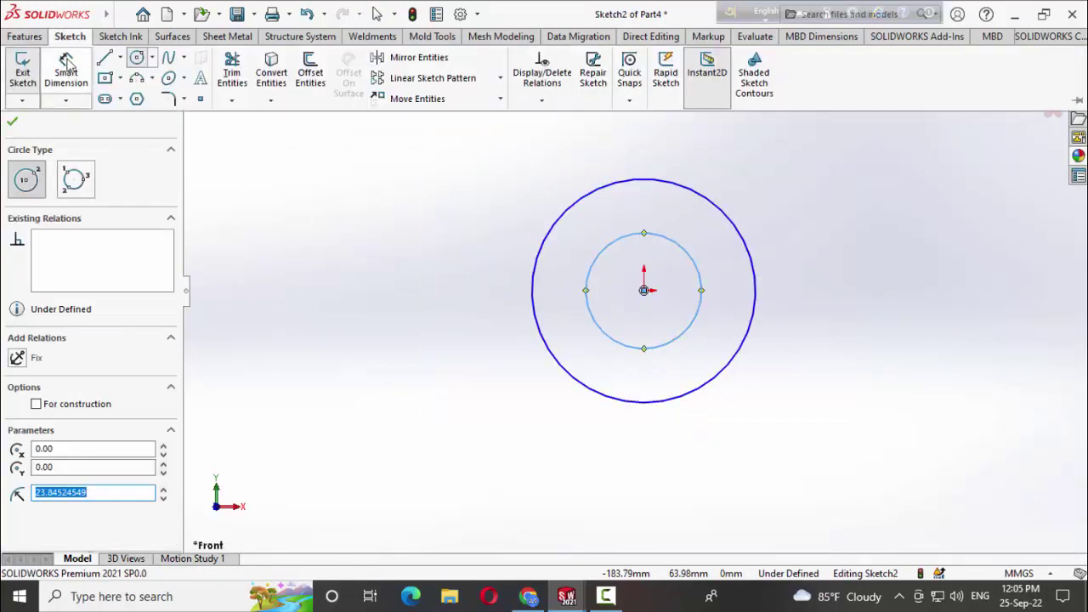
click(64, 68)
click(699, 306)
click(880, 302)
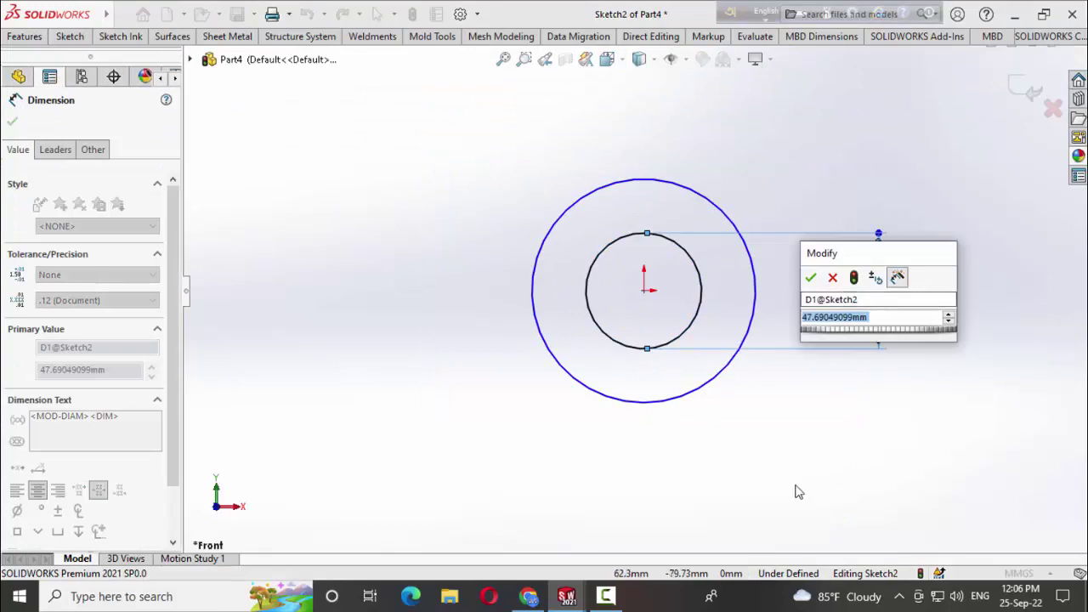
text(40)
key(Return)
Dimension the outer circle to Ø60 mm and begin an Extruded Boss/Base
click(697, 392)
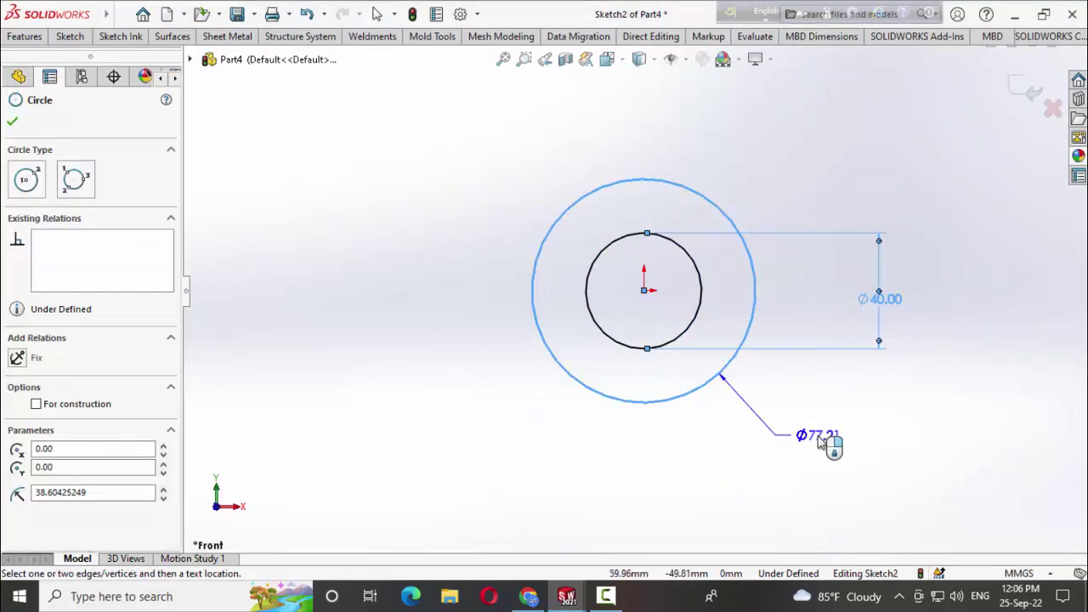
click(795, 435)
key(Return)
text(60)
key(Return)
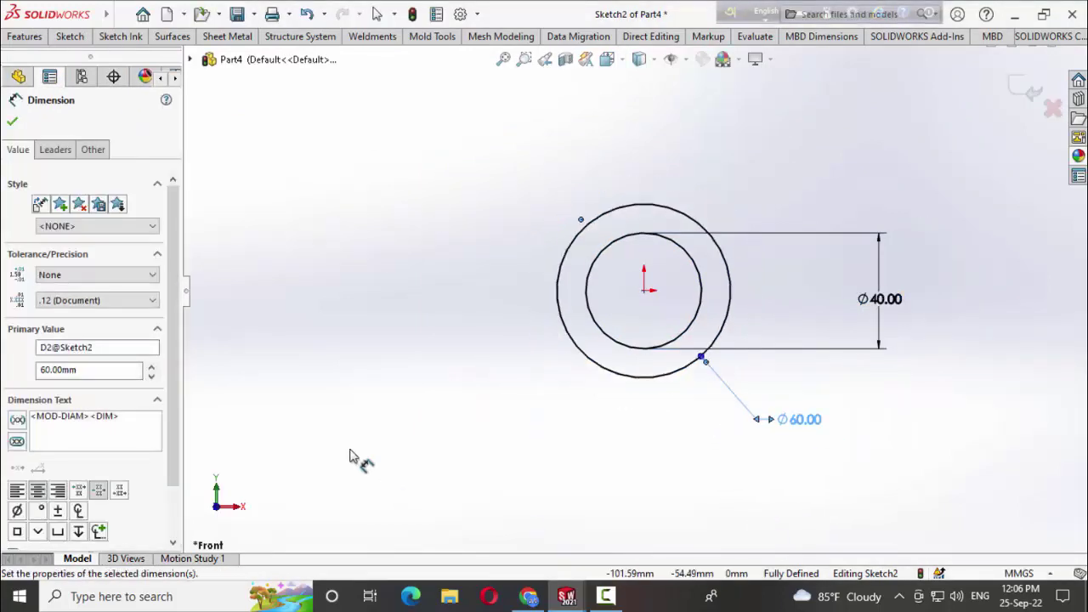
click(12, 34)
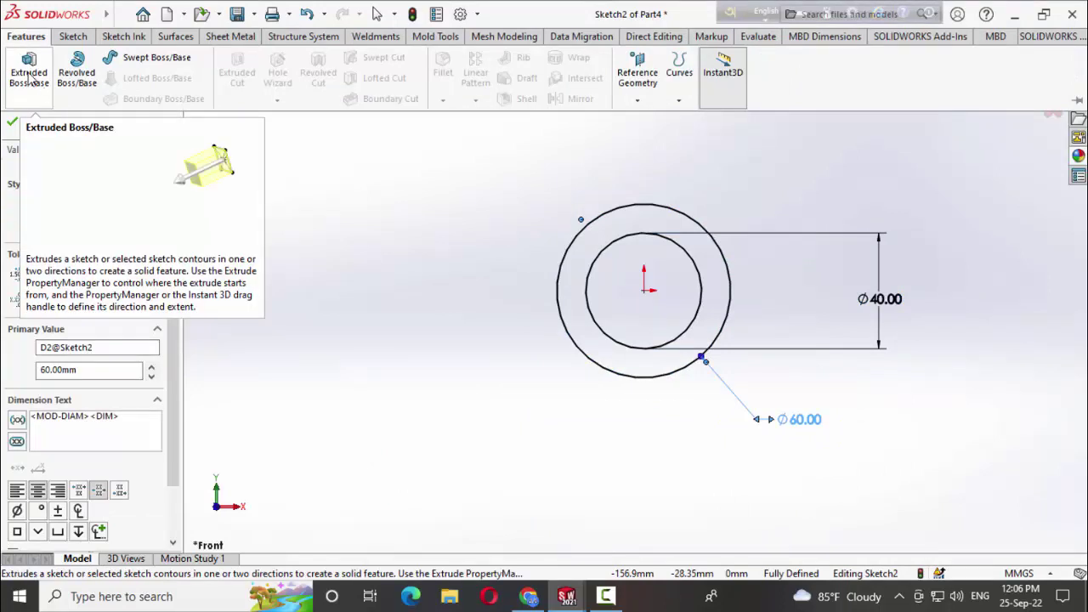
click(29, 76)
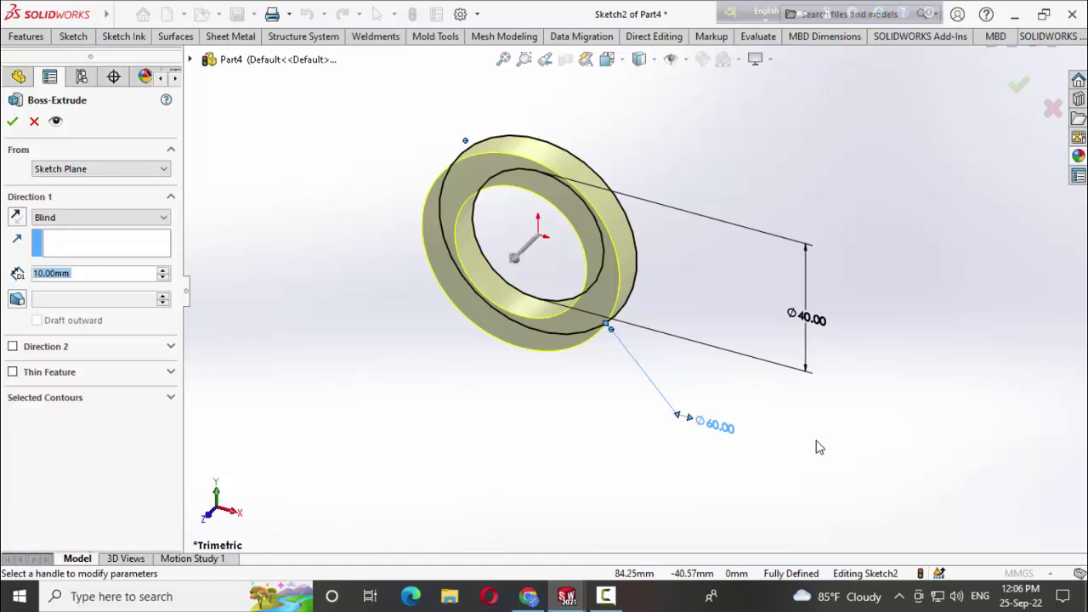
Extrude the Ø60/Ø40 ring 60 mm deep into a hollow tube
text(60)
key(Return)
click(12, 121)
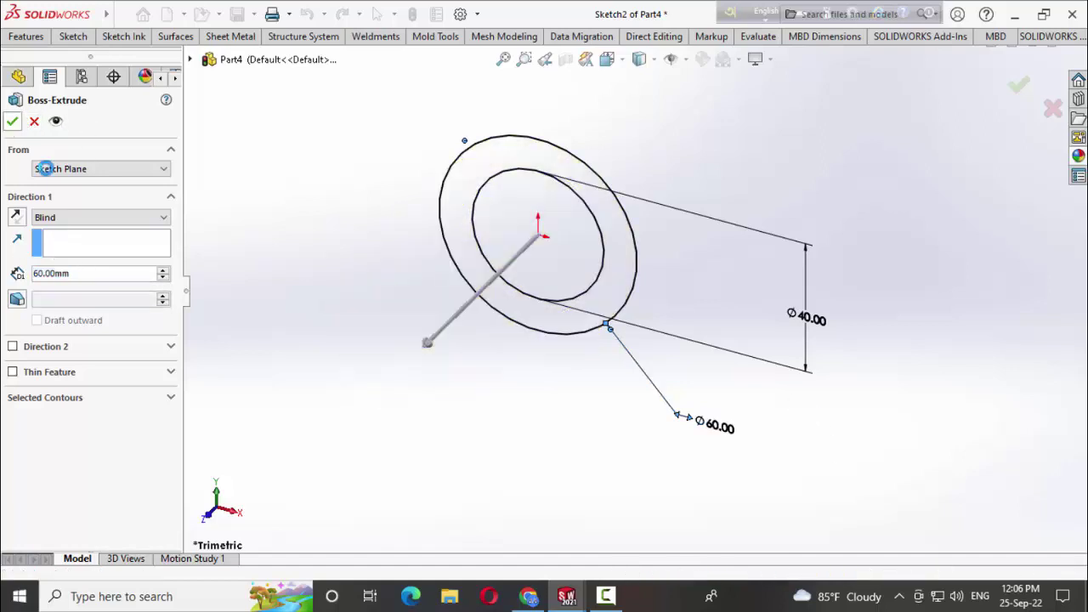
mouse_move(751, 414)
middle_down()
mouse_move(655, 432)
mouse_move(819, 408)
mouse_move(1057, 439)
mouse_move(978, 357)
middle_up()
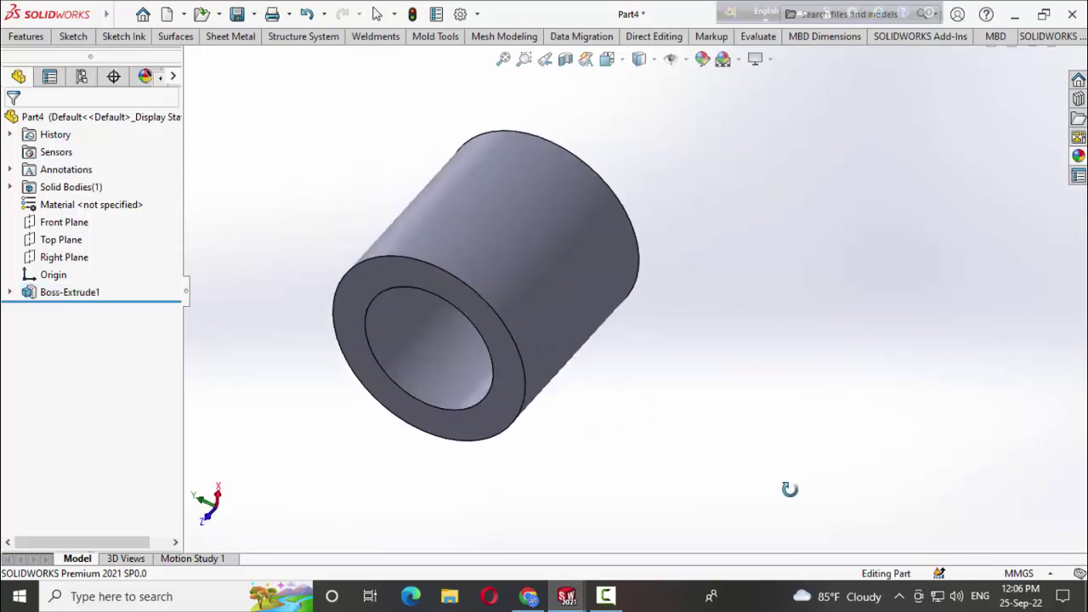
click(62, 239)
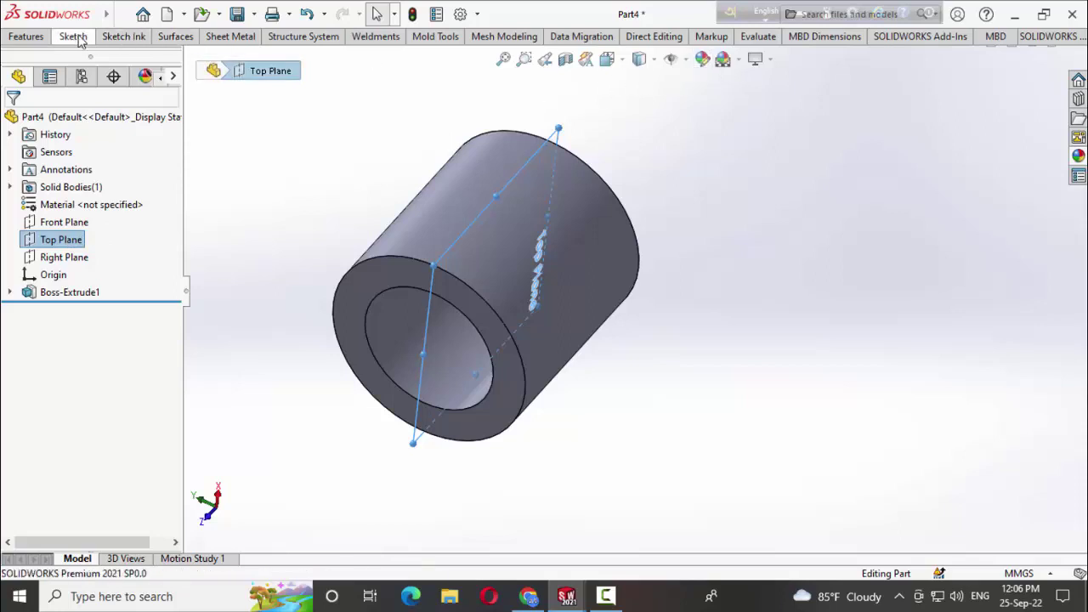
Create reference Plane1 offset 22 mm from the Top Plane beside the tube
click(73, 35)
click(31, 39)
click(639, 100)
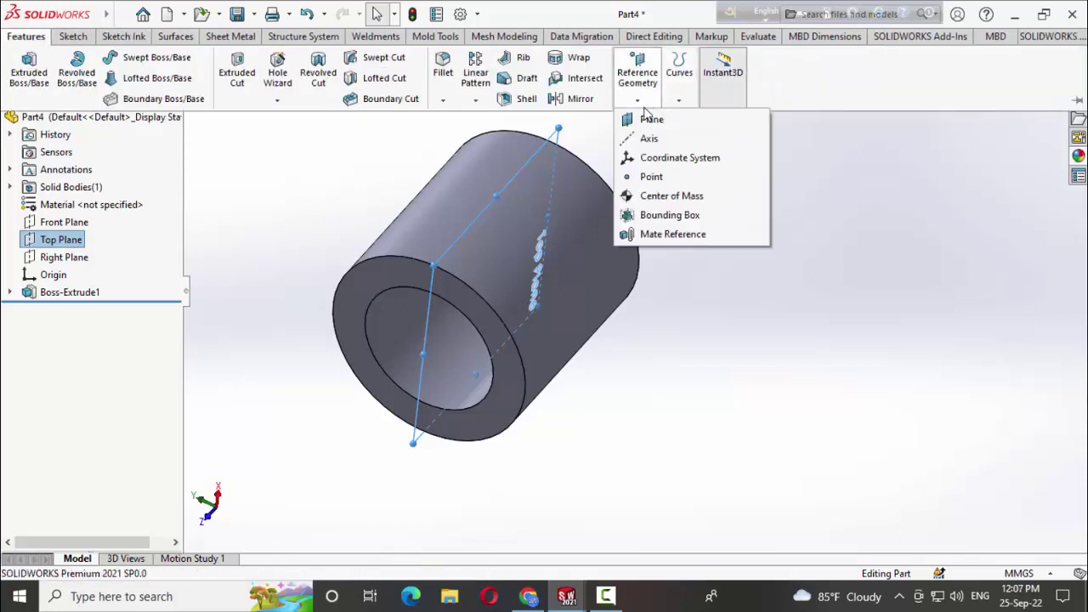
click(679, 101)
click(637, 101)
click(651, 121)
middle_drag(607, 340, 622, 323)
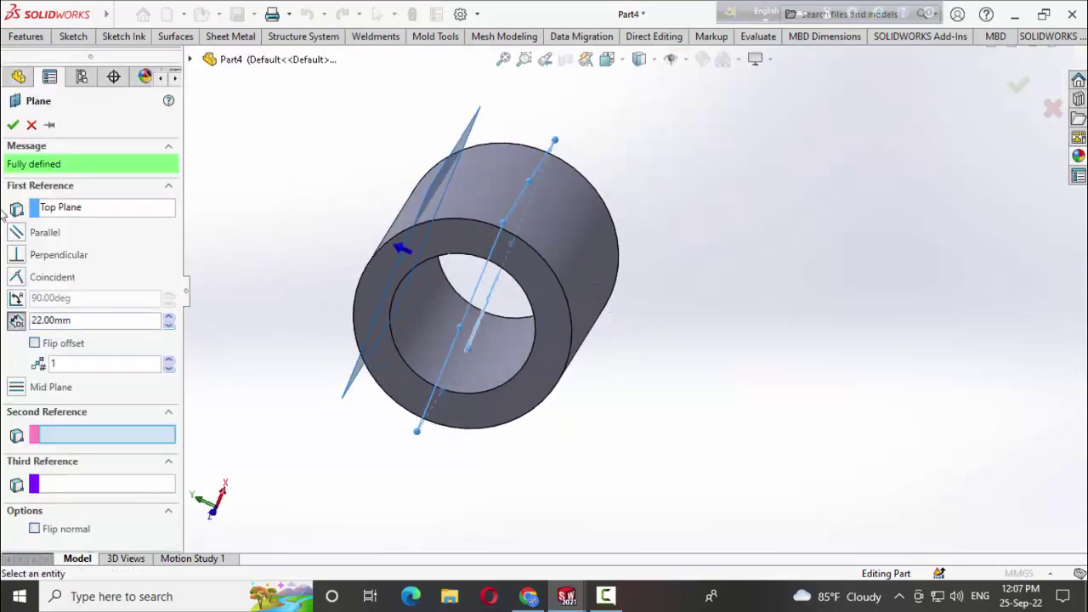
click(13, 125)
middle_drag(476, 449, 402, 453)
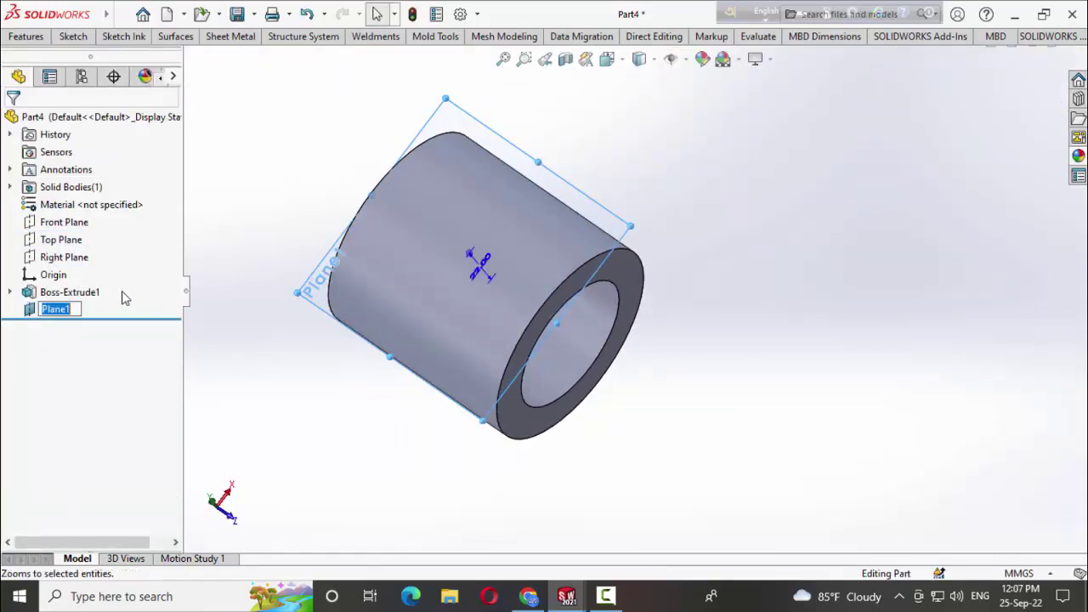
click(56, 311)
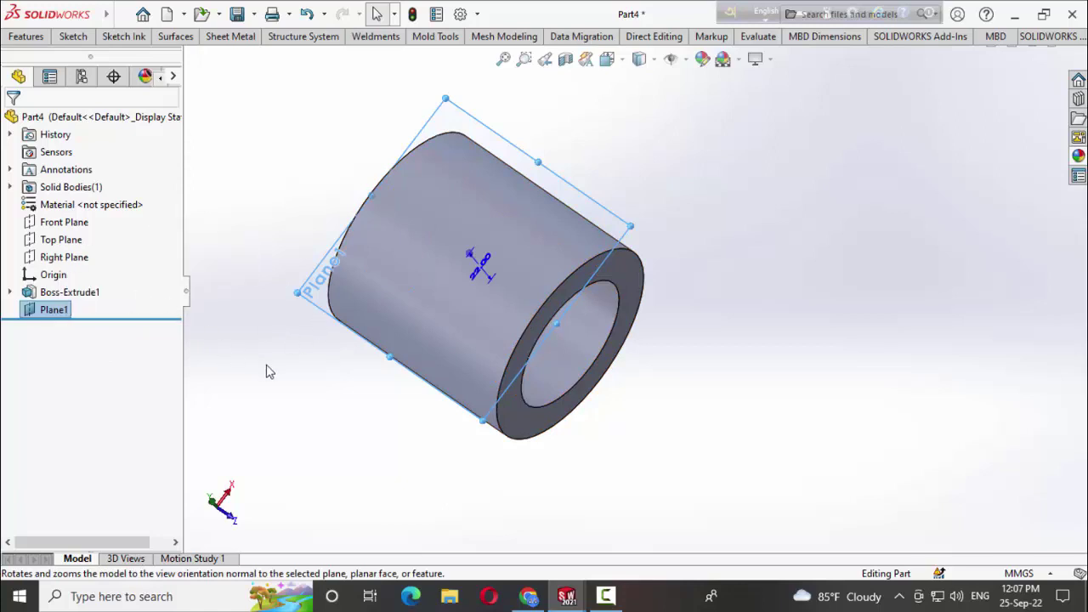
click(60, 310)
Sketch a circle on Plane1, viewed face-on
click(141, 291)
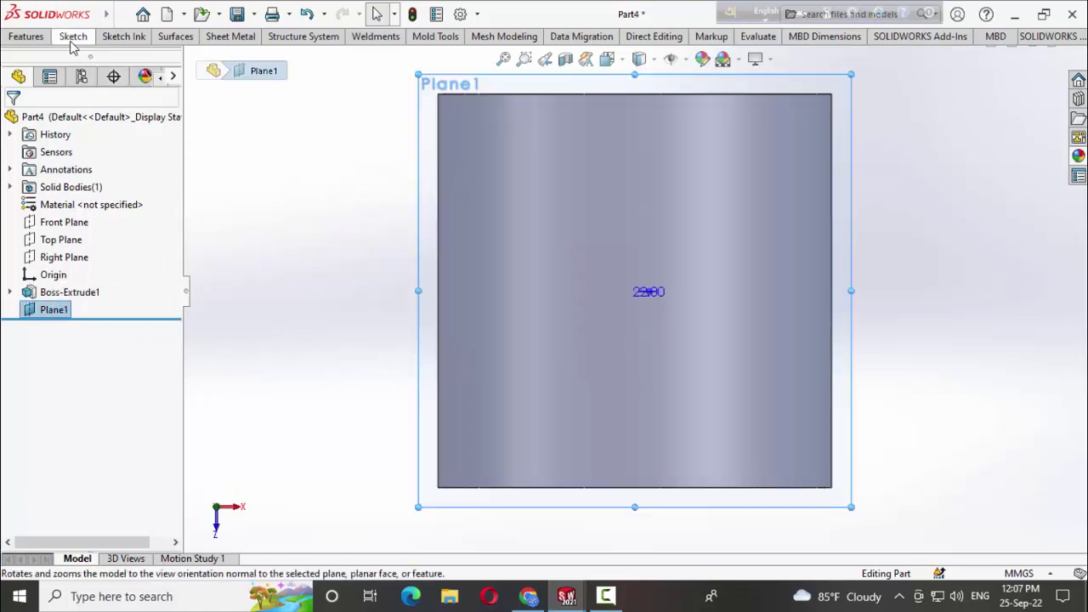
click(72, 36)
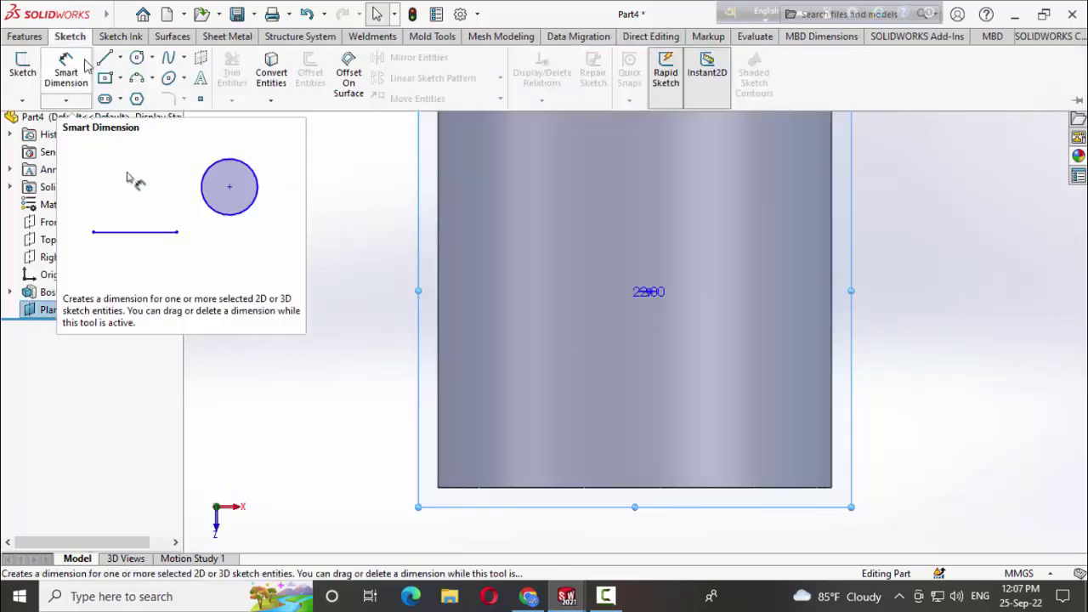
click(139, 66)
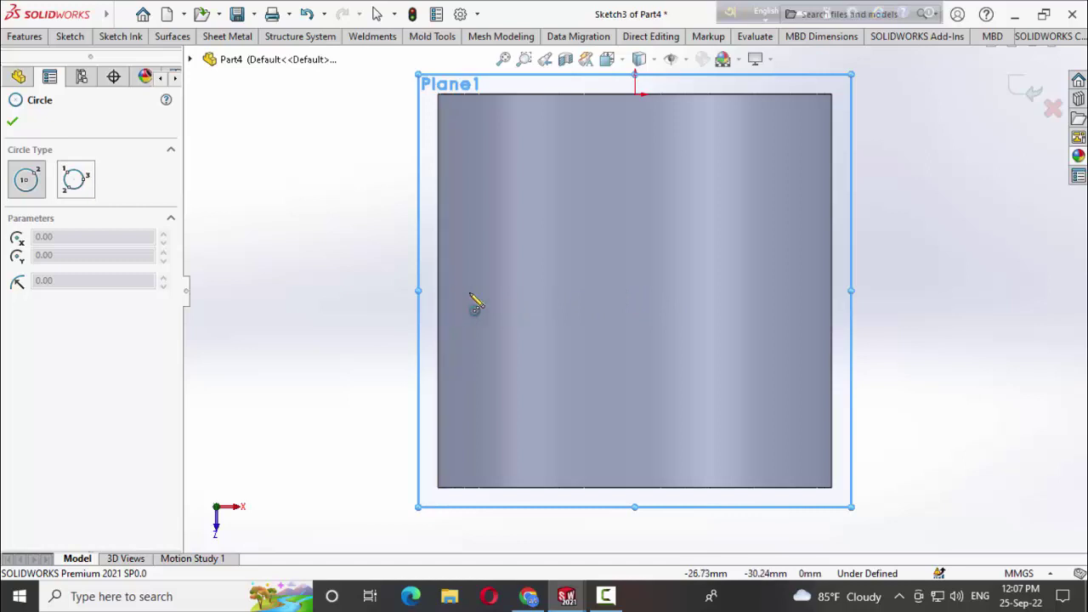
click(636, 292)
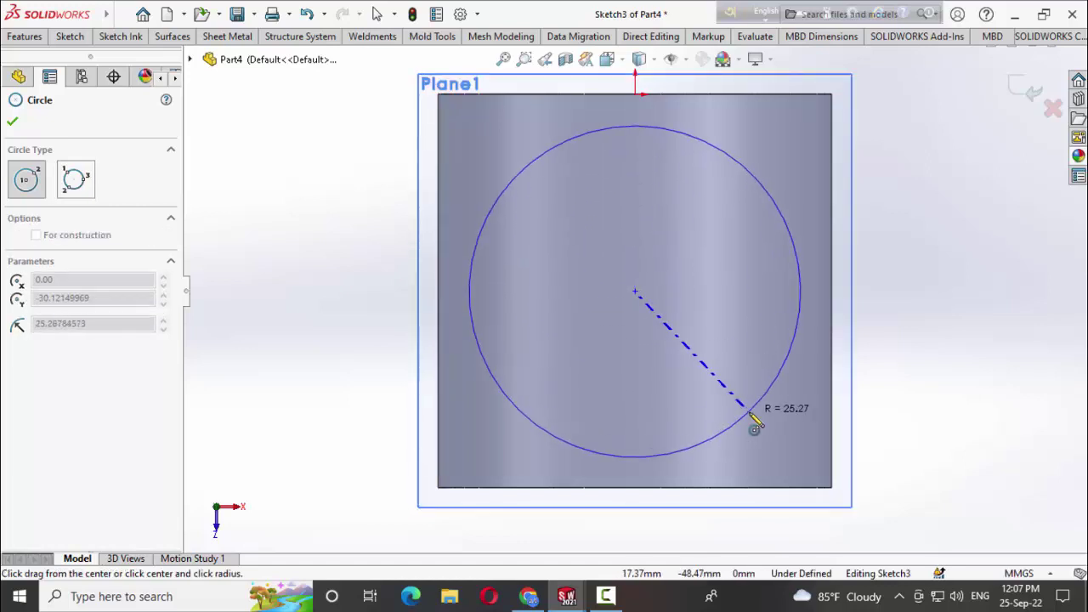
click(750, 412)
click(73, 36)
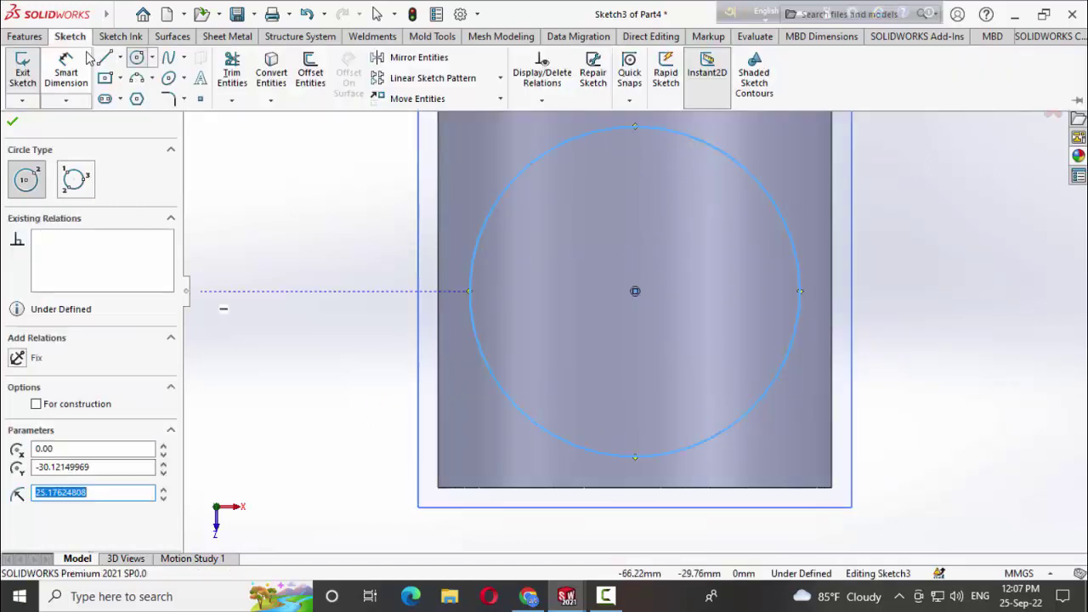
Extrude the circle 60 mm into a boss merged with the tube
click(26, 36)
click(26, 61)
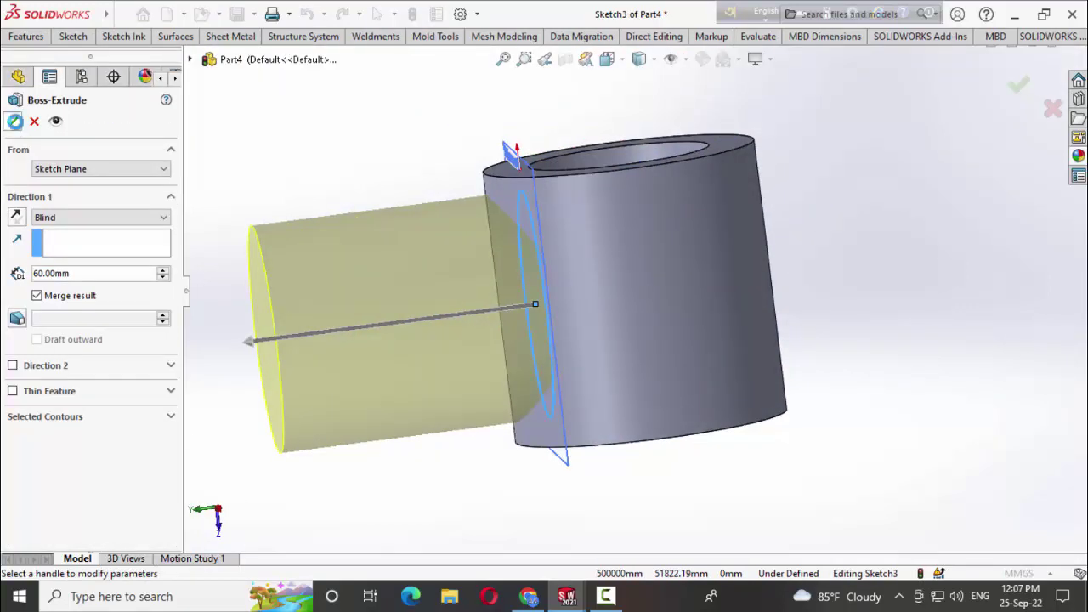
key(Return)
middle_drag(420, 501, 807, 382)
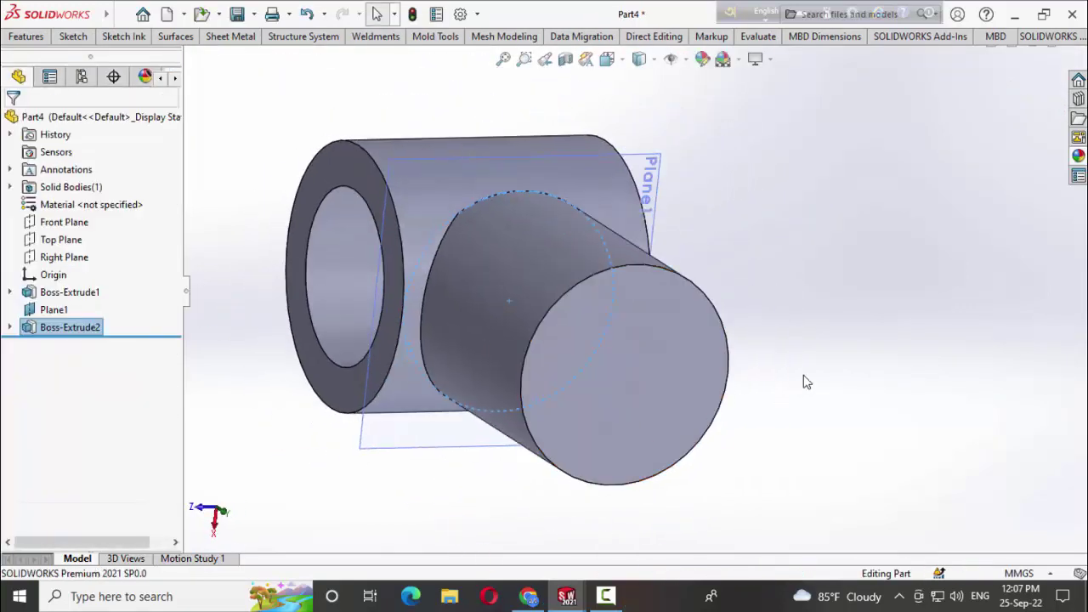
click(706, 357)
Sketch a hexagon centred on the origin on the boss's end face
click(768, 325)
click(73, 35)
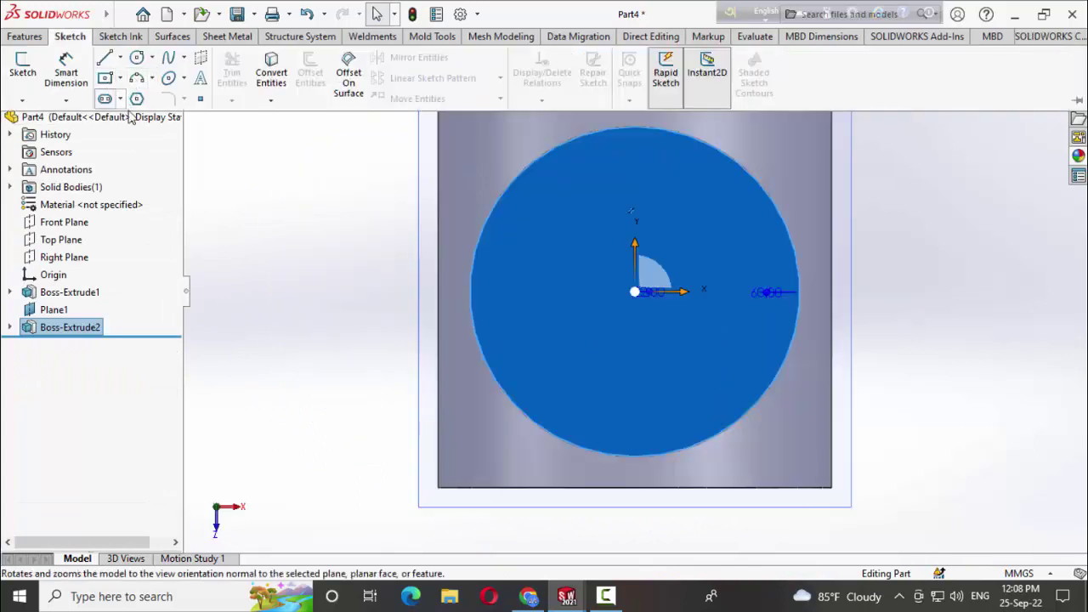
click(136, 98)
click(636, 291)
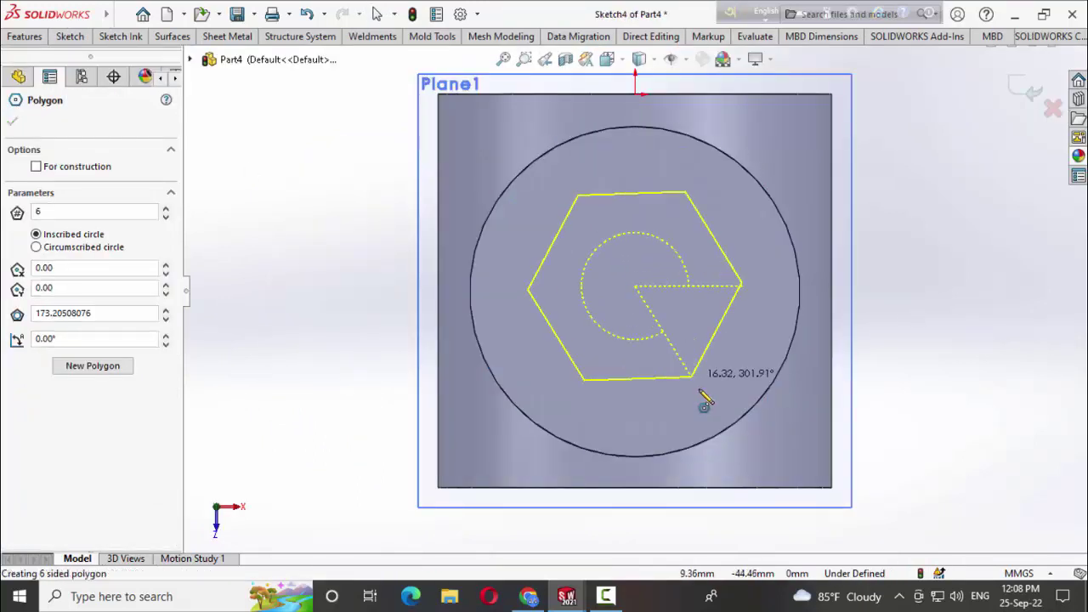
click(637, 389)
Extrude the hexagon outward into a shaft, raising the depth before confirming
click(24, 36)
click(21, 74)
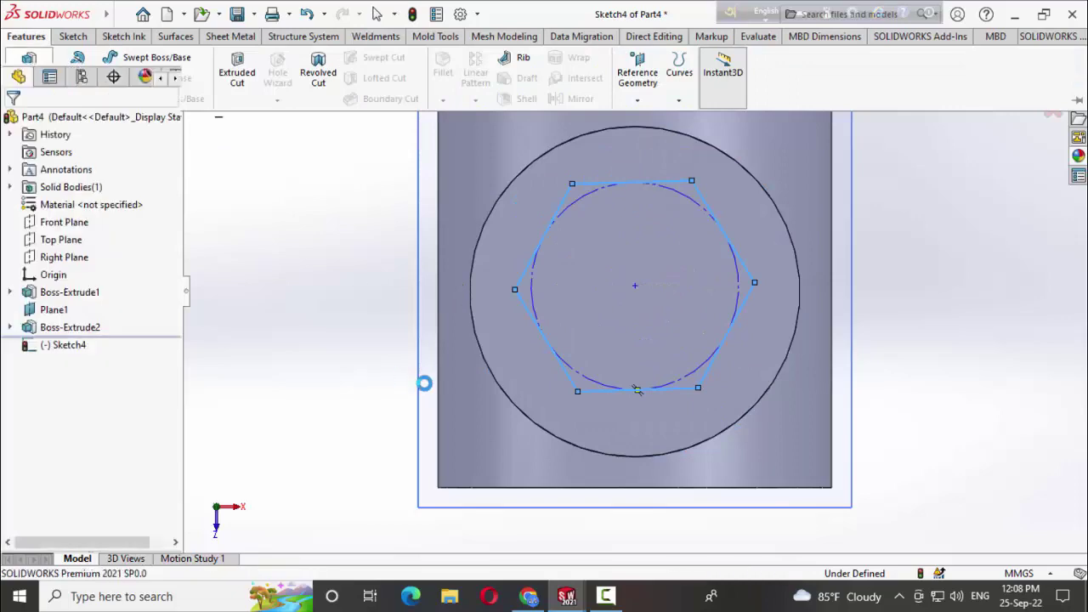
scroll(570, 480, up, 5)
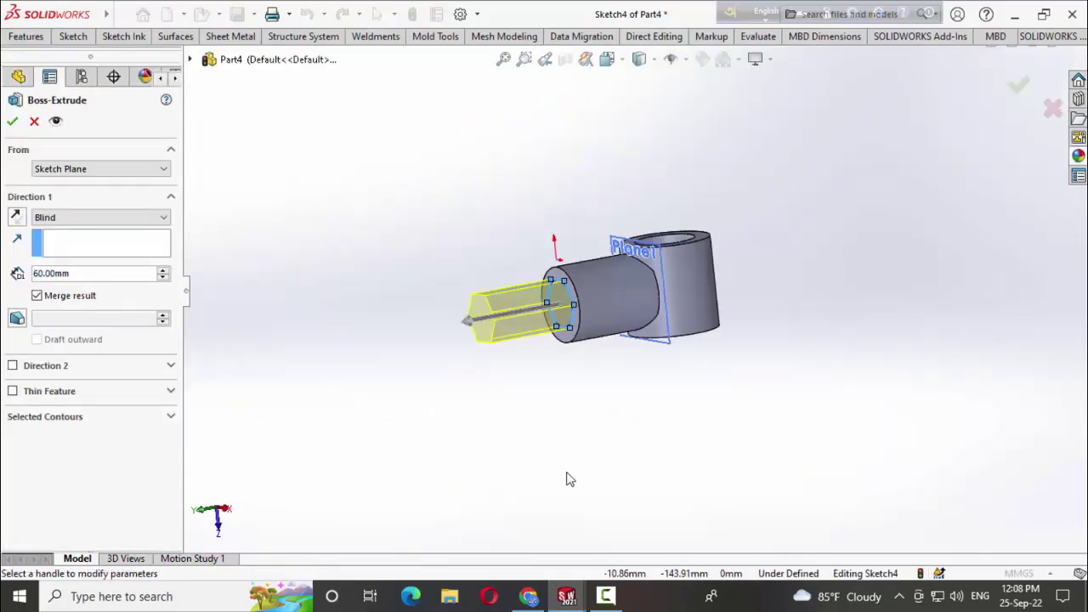
click(162, 274)
click(163, 273)
click(12, 121)
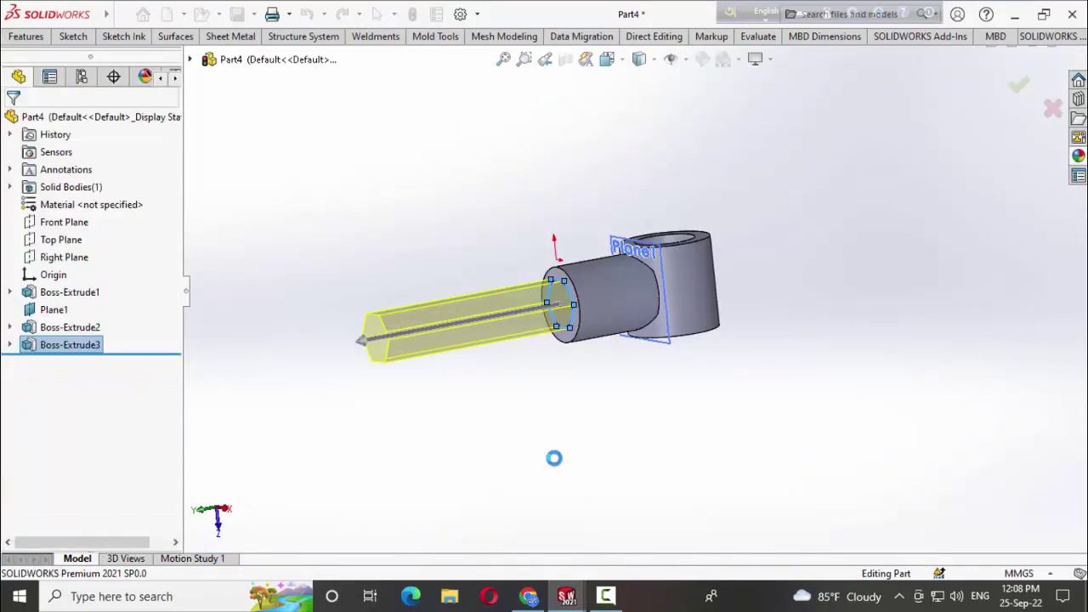
mouse_move(919, 557)
middle_down()
mouse_move(824, 433)
mouse_move(578, 420)
mouse_move(790, 467)
mouse_move(665, 496)
mouse_move(571, 429)
middle_up()
click(572, 429)
Hide Plane1 and orient the view normal to the Top Plane
click(668, 306)
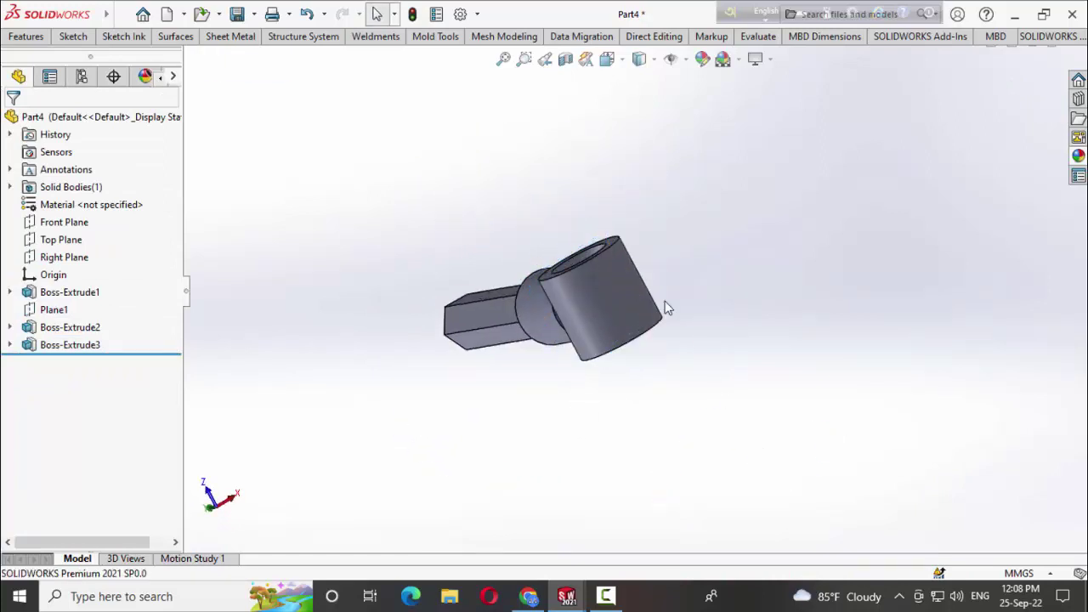
middle_drag(665, 308, 799, 471)
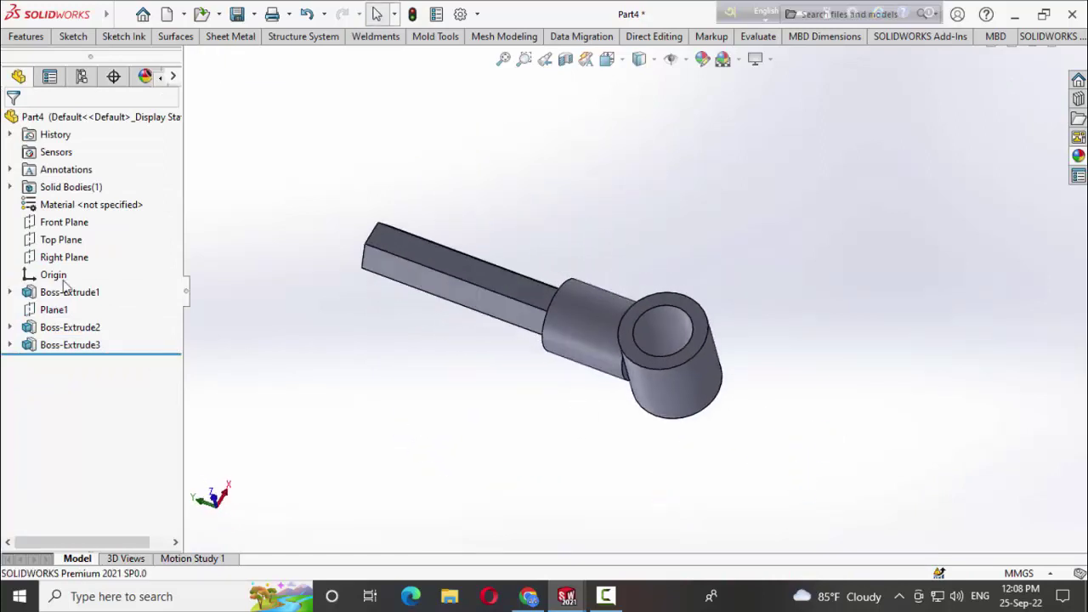
click(58, 246)
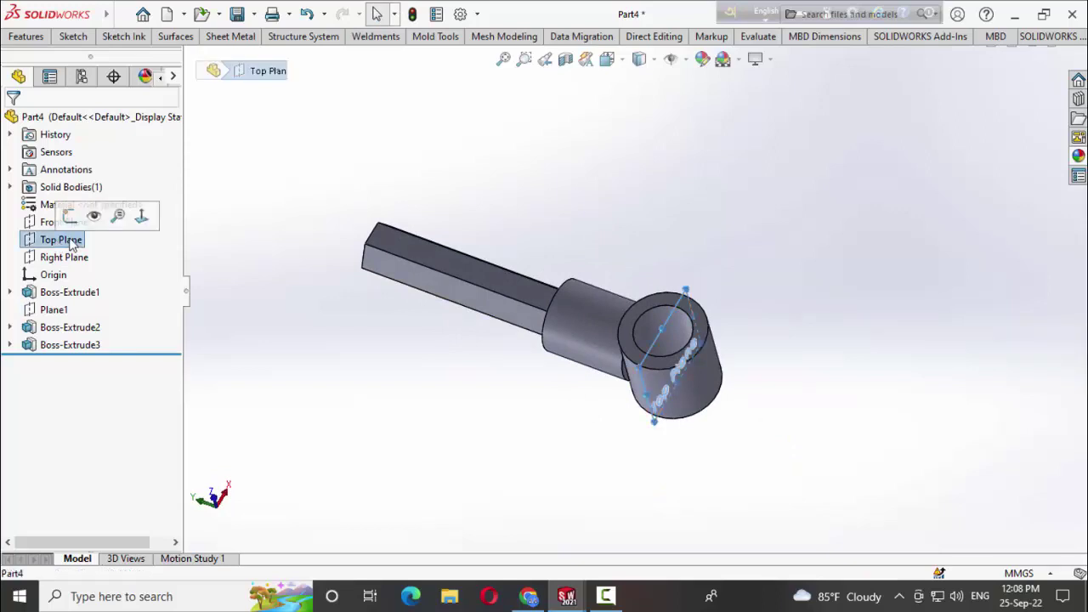
click(146, 219)
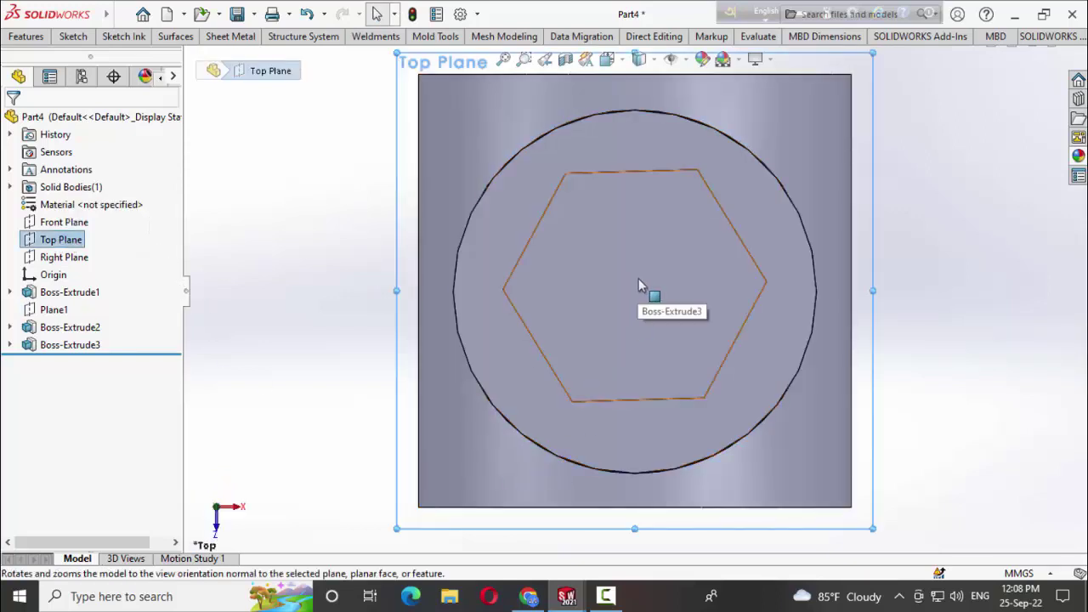
Sketch a center rectangle on the origin with its height dimensioned to 40 mm
click(73, 36)
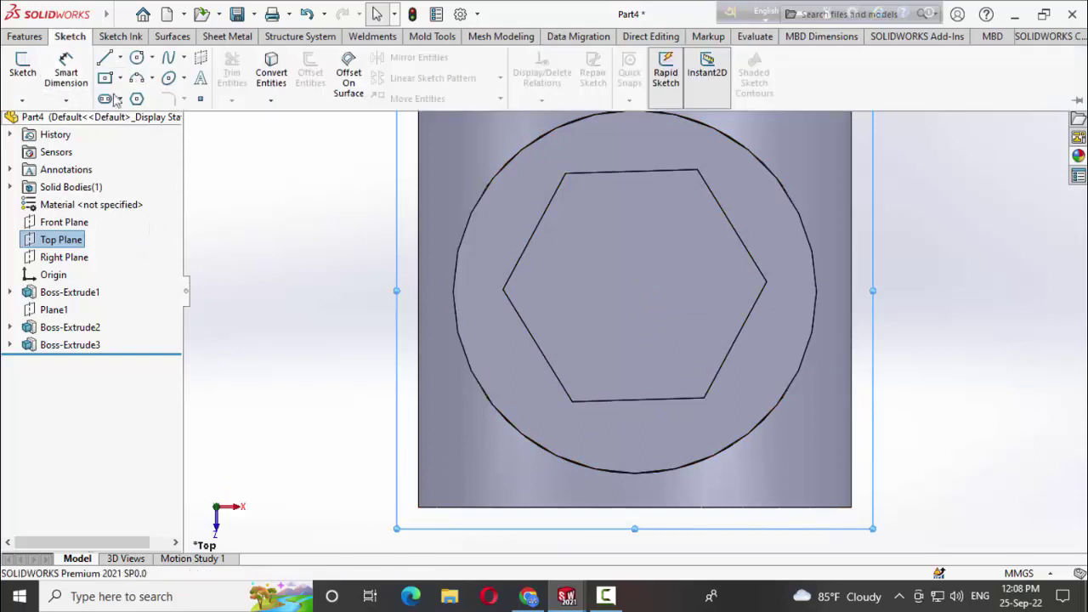
click(116, 80)
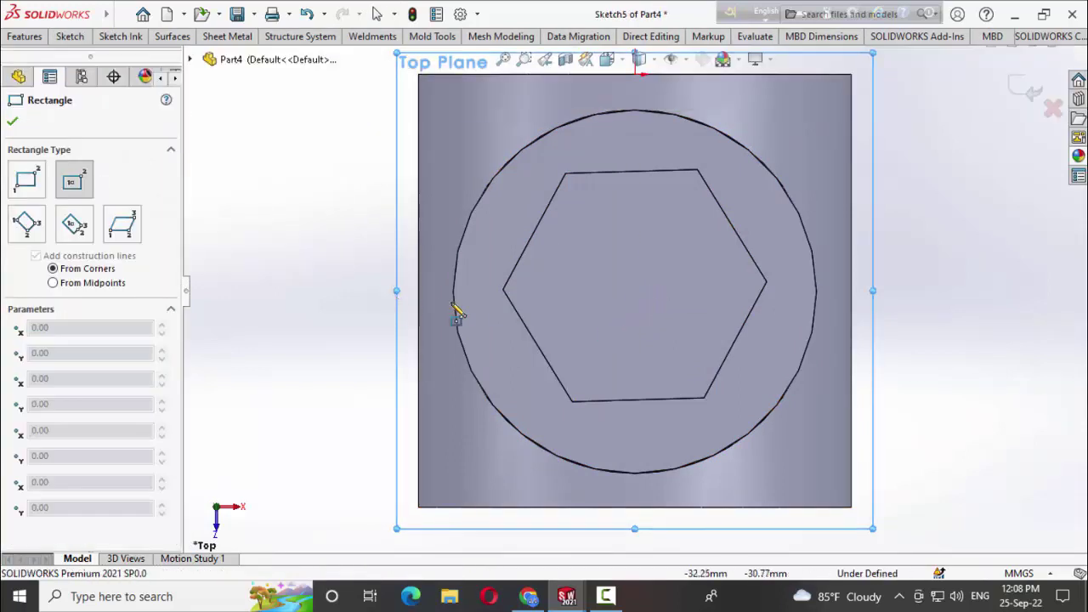
click(636, 292)
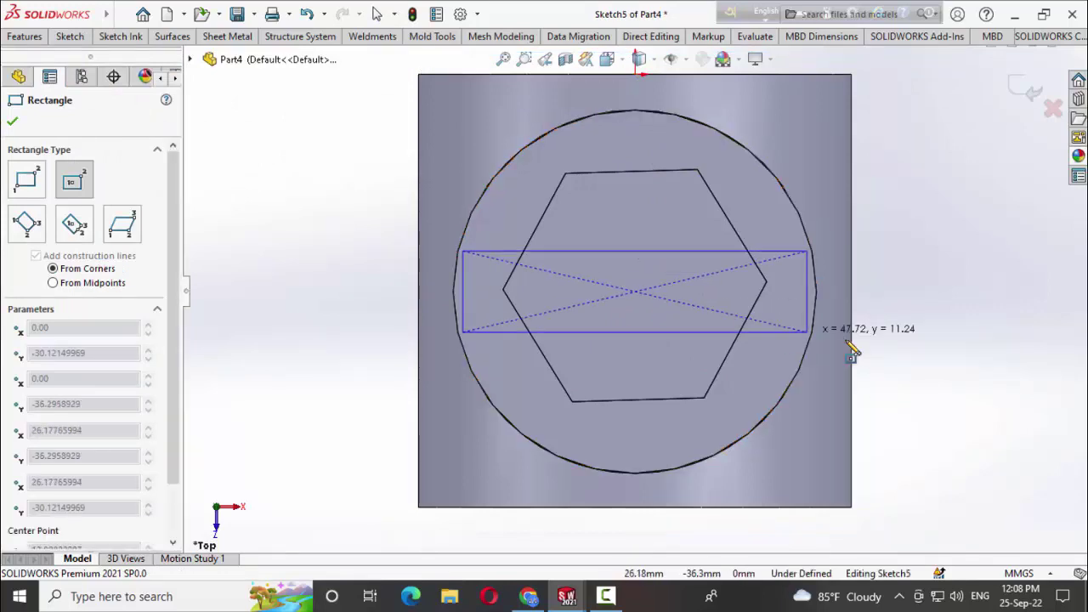
click(980, 366)
click(70, 37)
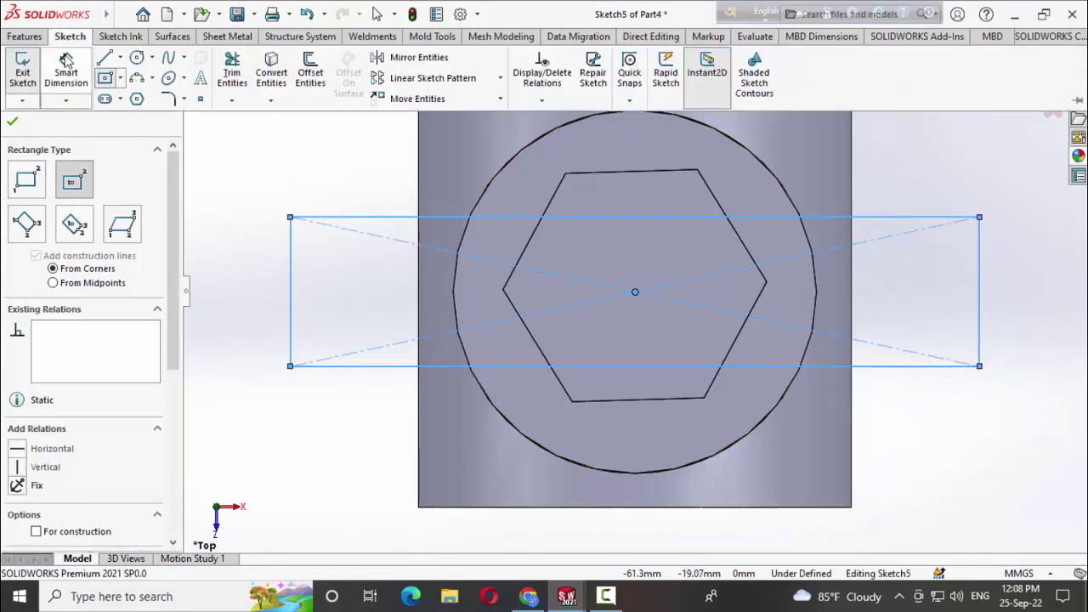
key(Escape)
click(982, 320)
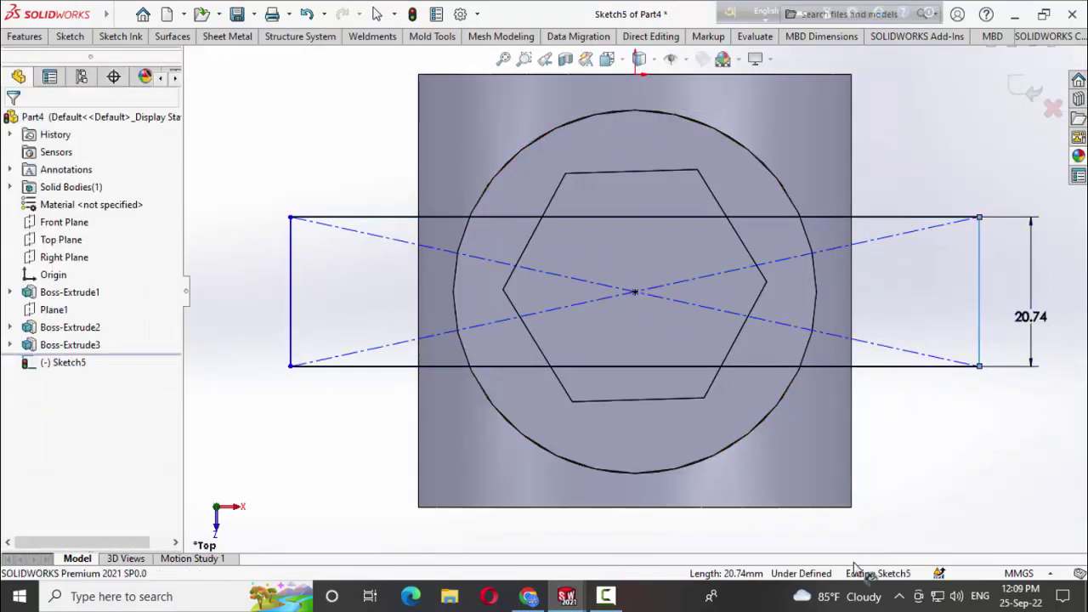
click(1032, 316)
key(Return)
key(Return)
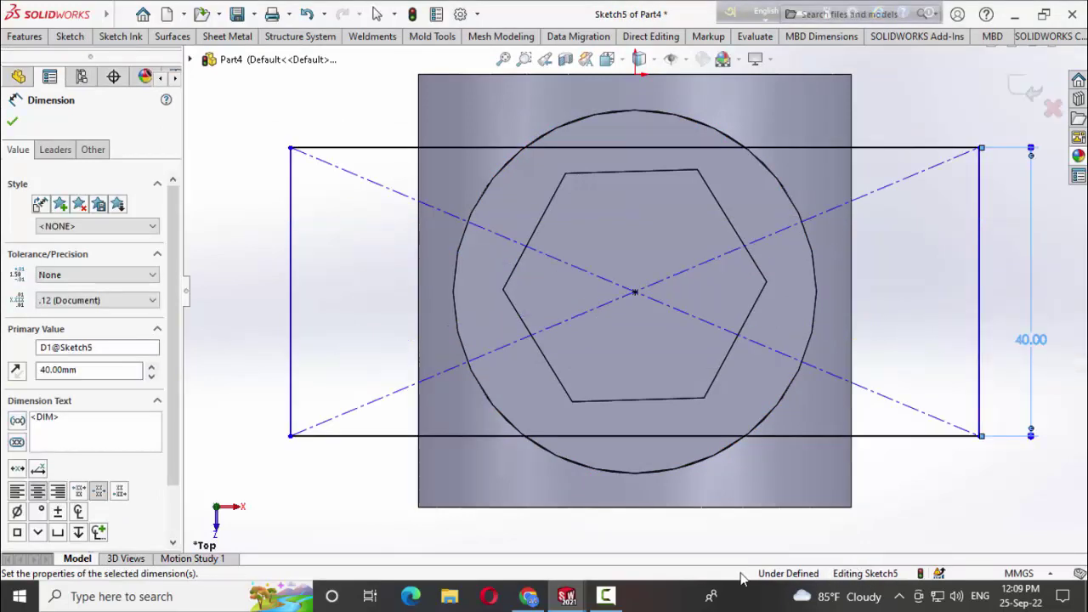
Cut the rectangle through the ring end to split it into a fork
key(ctrl+7)
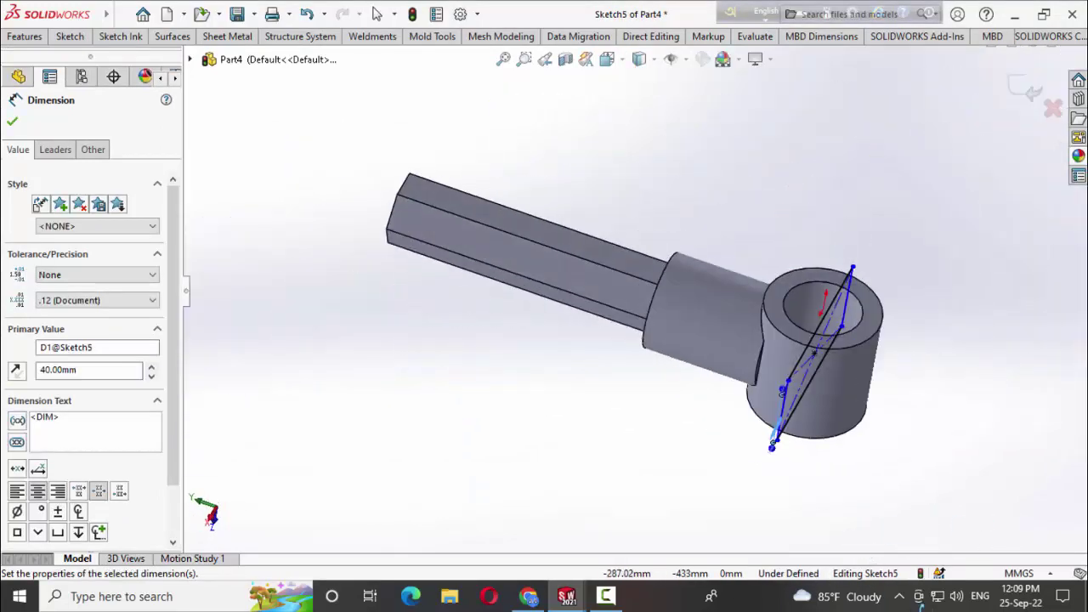
middle_drag(972, 456, 933, 537)
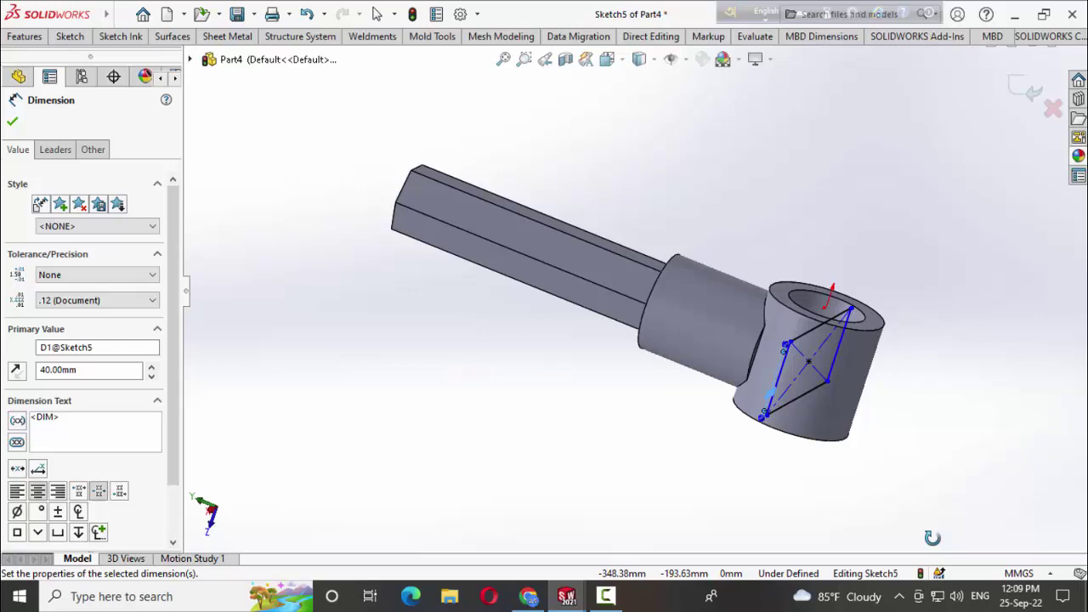
click(71, 36)
click(703, 59)
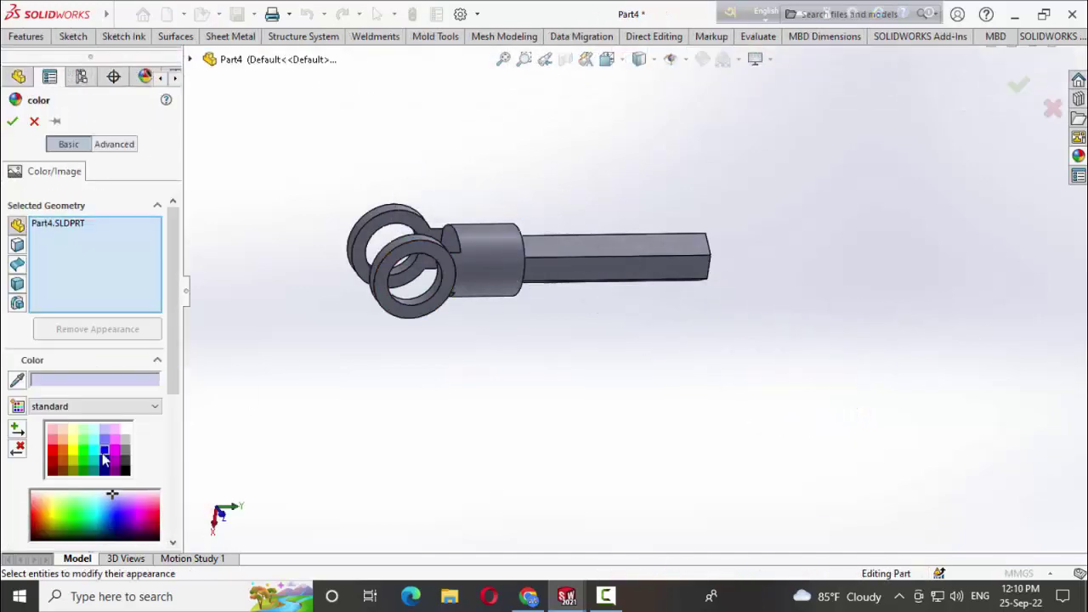
Give the whole yoke part a yellow appearance
click(72, 457)
click(13, 122)
middle_drag(449, 493, 612, 479)
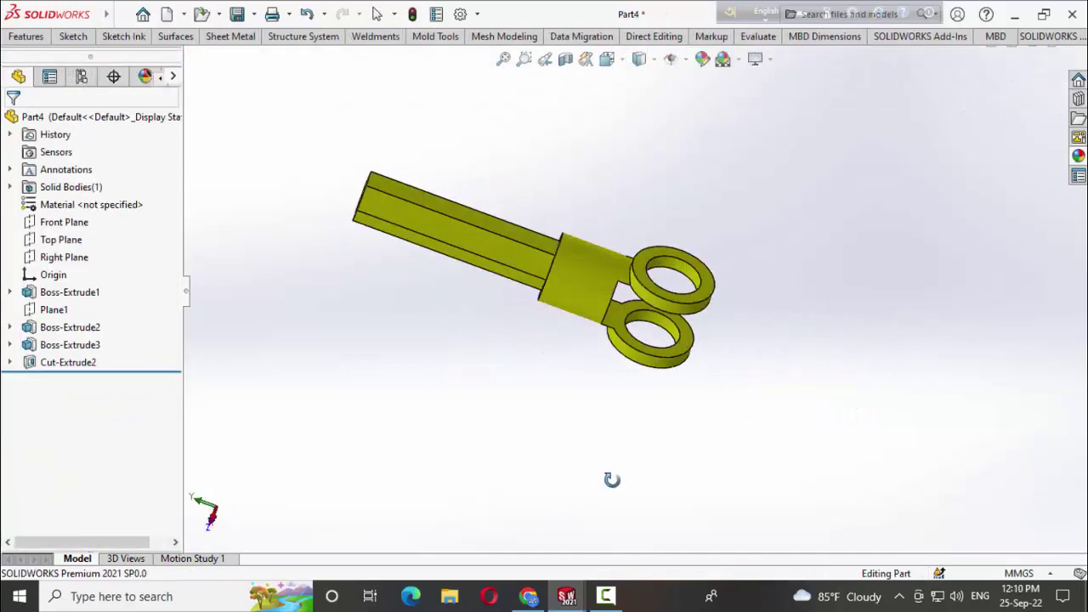
Save the part as 'drawing part 4'
click(253, 14)
click(259, 35)
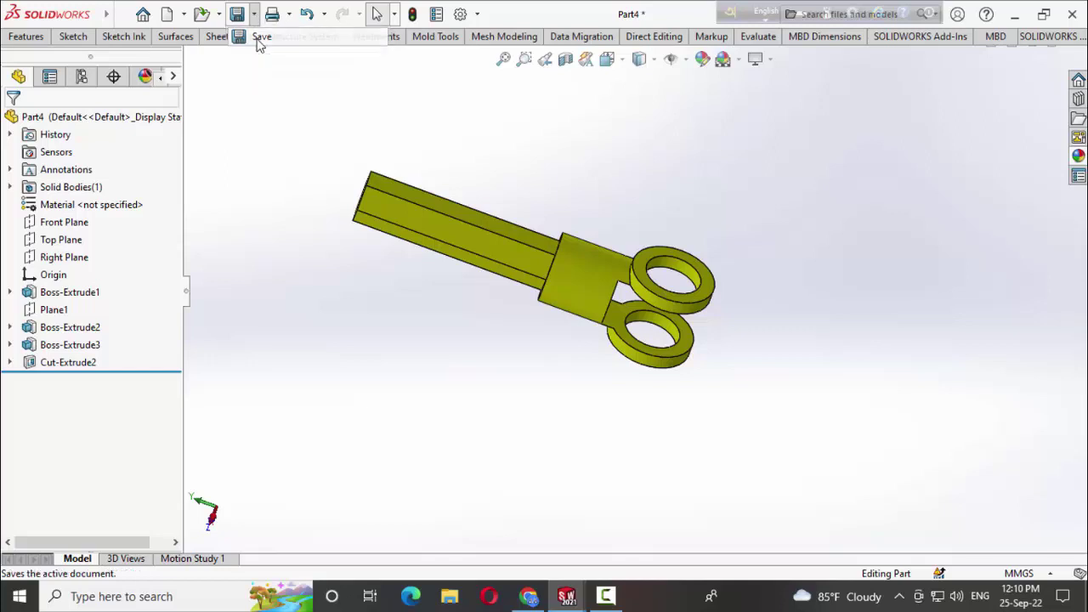
text(drawing par)
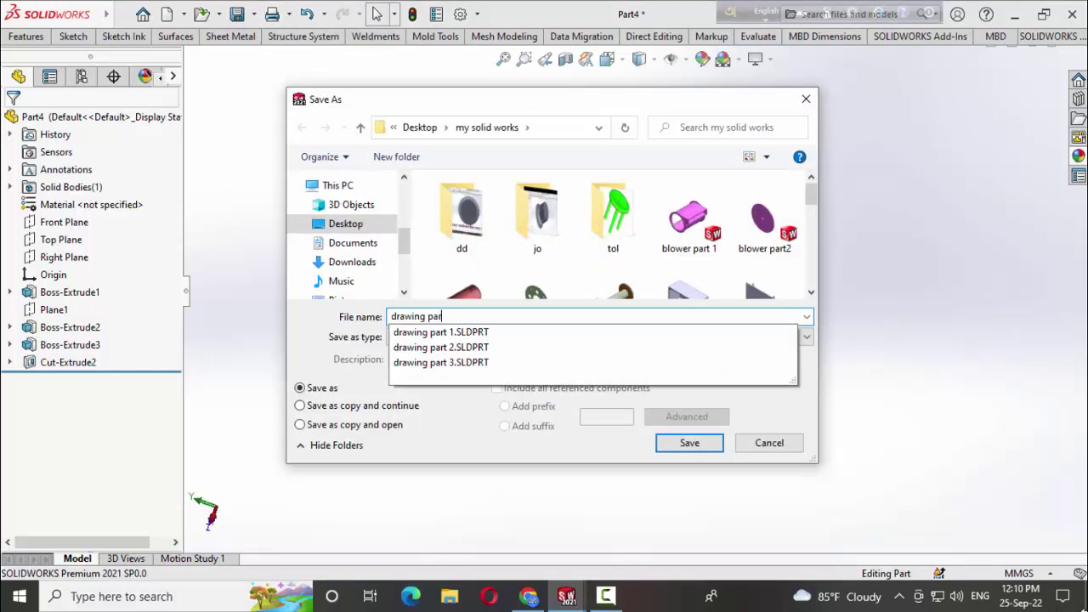
text(4)
key(Return)
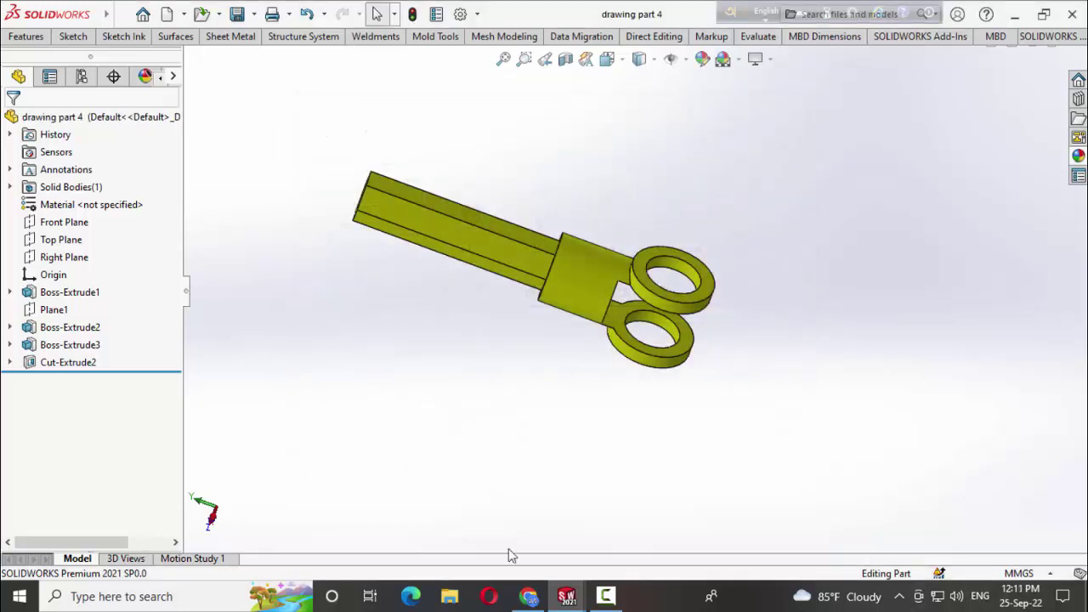
click(185, 17)
Create a new part with MMGS (millimetre, gram, second) units
click(189, 37)
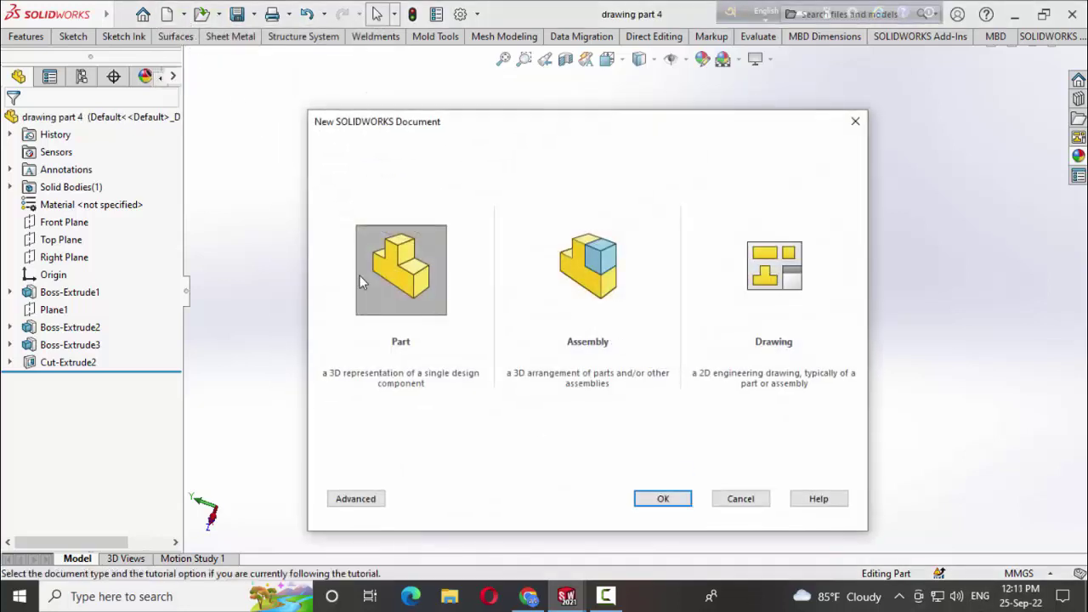
click(656, 501)
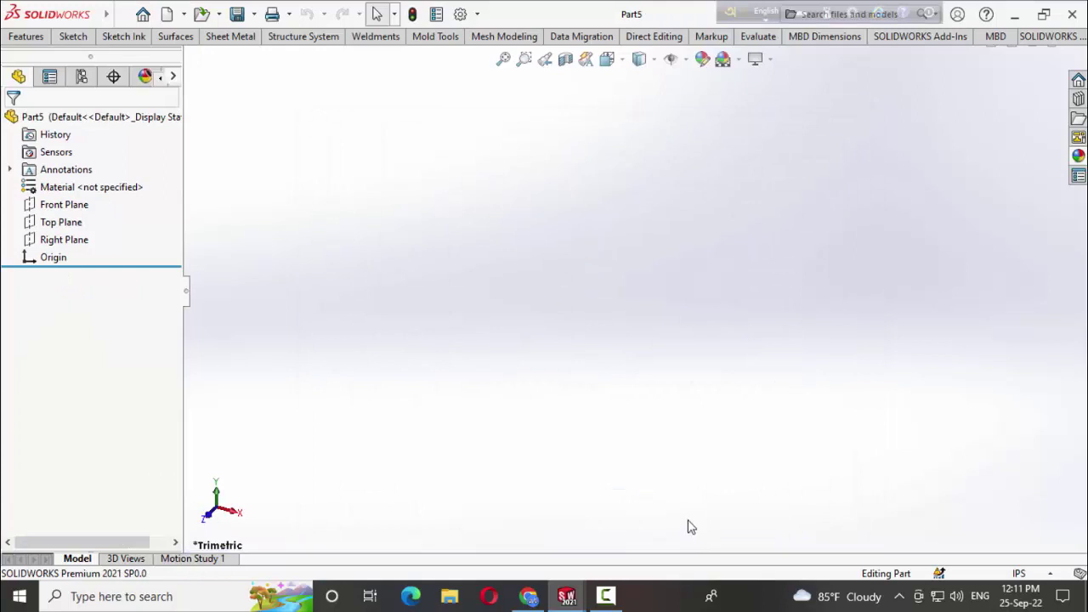
click(1024, 573)
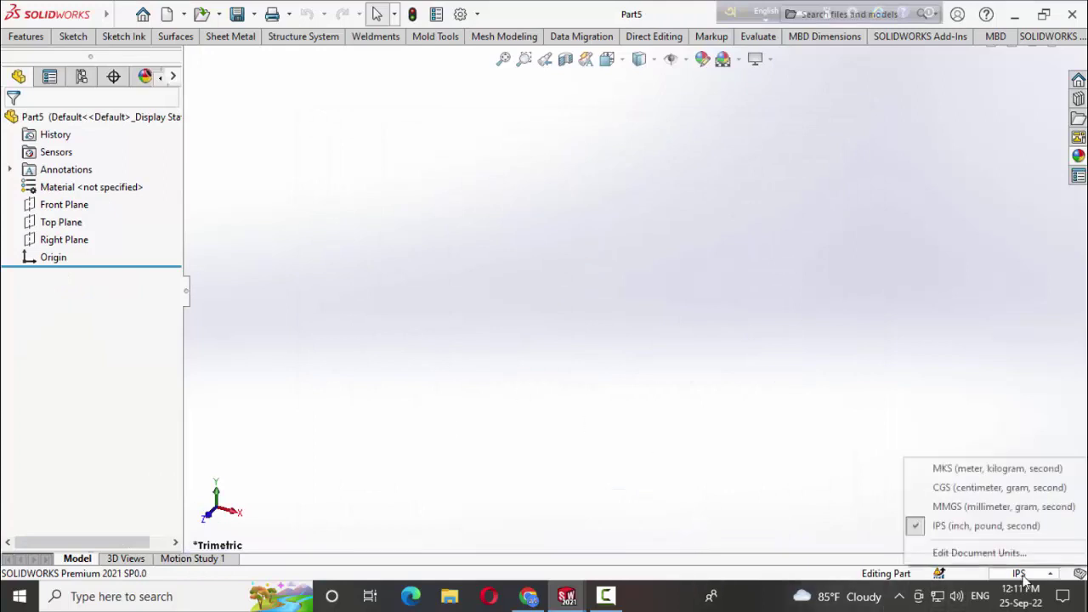
click(983, 506)
Sketch a circle centred on the origin on the Front Plane
click(64, 205)
click(132, 182)
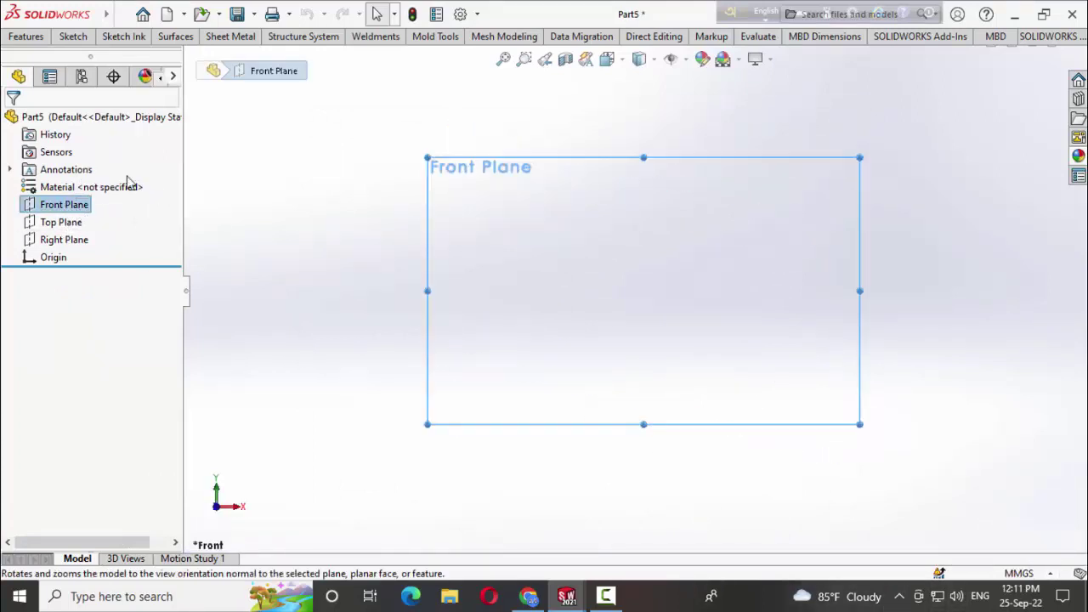
click(71, 38)
click(138, 67)
click(644, 290)
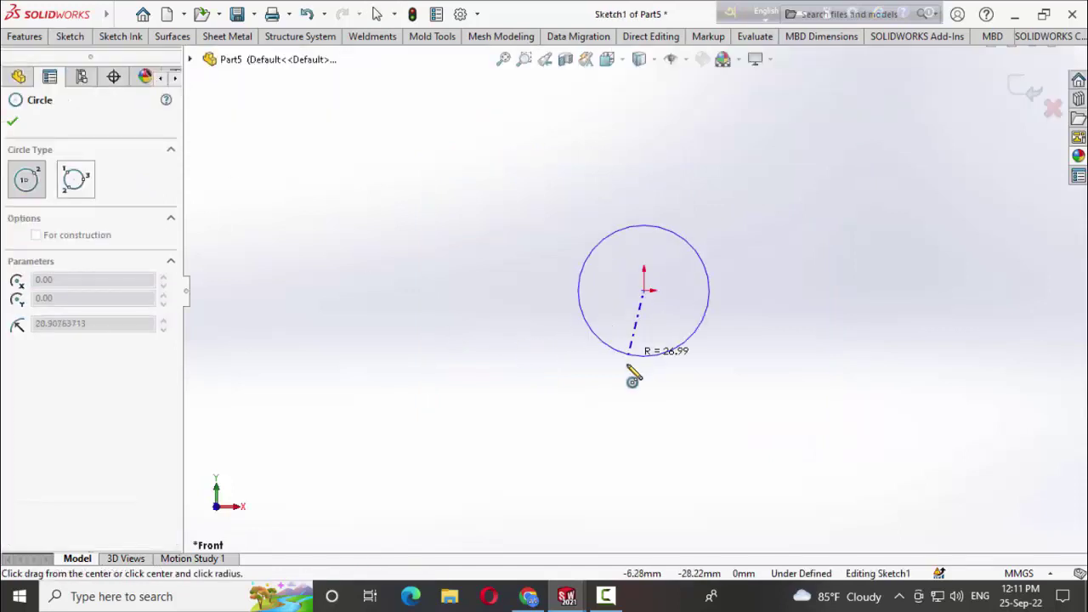
click(644, 395)
click(25, 36)
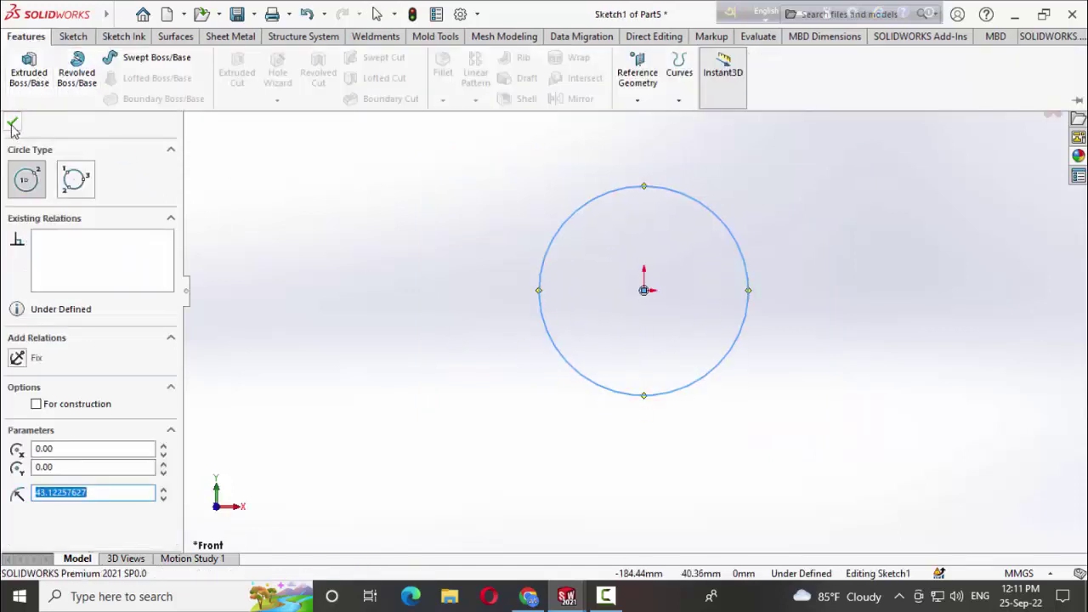
Dimension the circle to Ø60 mm and extrude it 10 mm into a disc
click(73, 37)
click(74, 68)
click(736, 355)
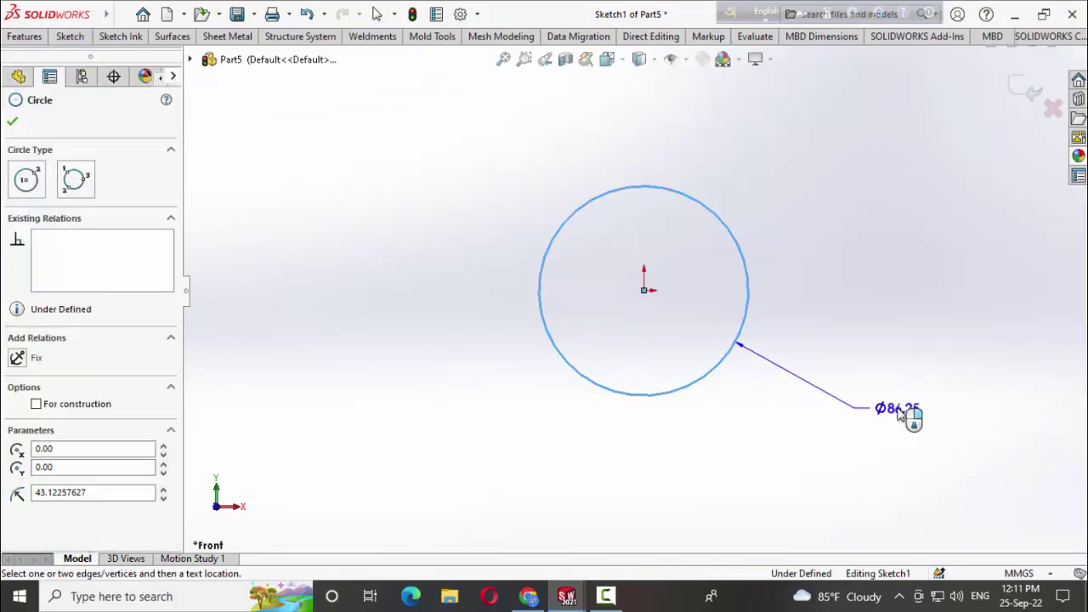
click(900, 411)
text(60)
key(Return)
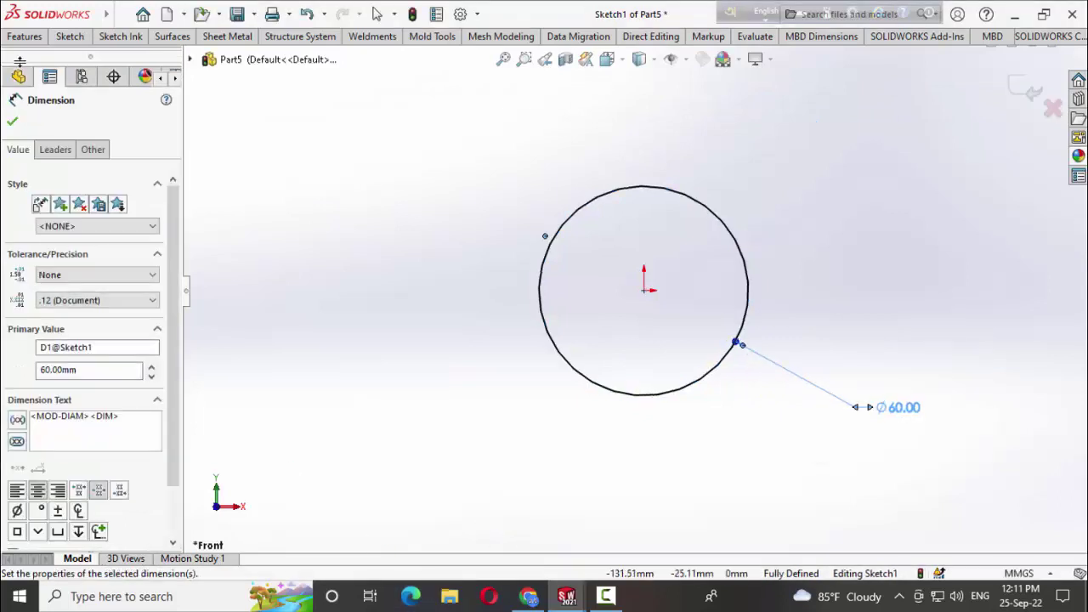
click(26, 36)
click(28, 85)
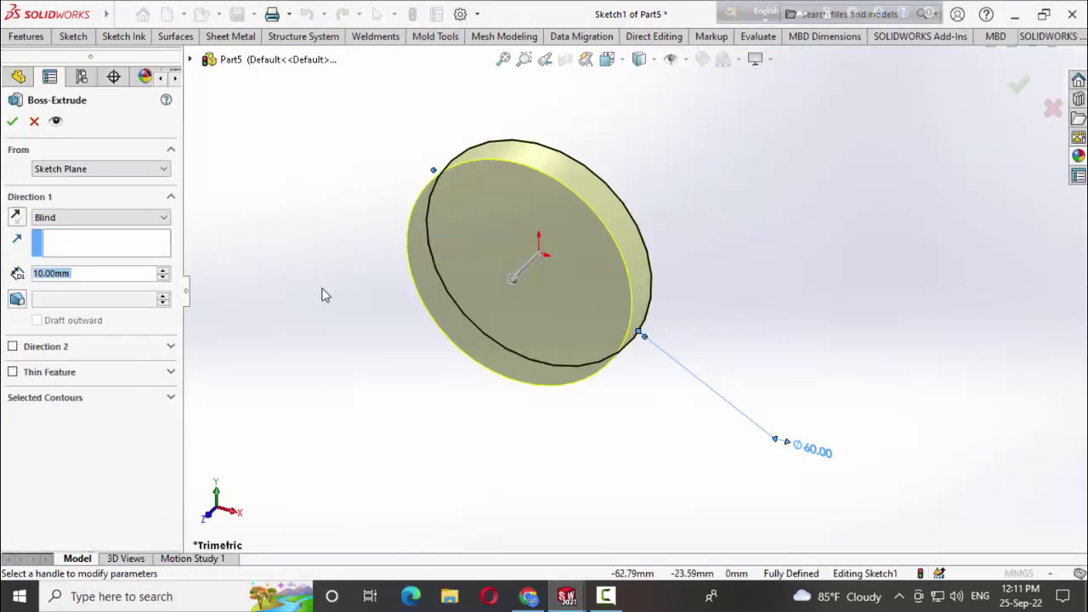
click(14, 121)
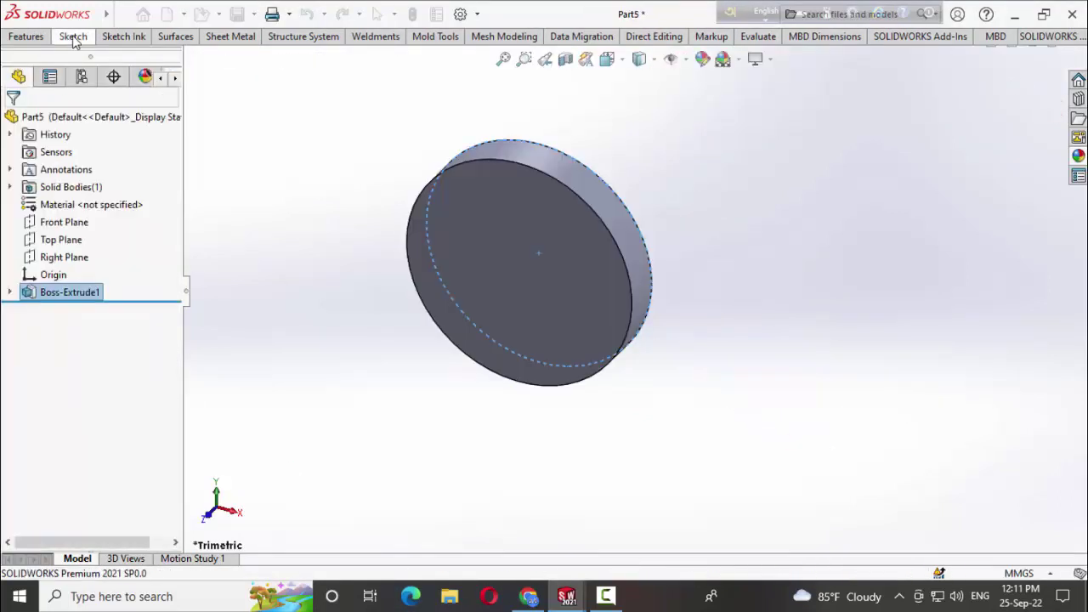
Sketch a circle centred at the origin on the disc's front face, discarding an extra circle
click(526, 287)
click(672, 241)
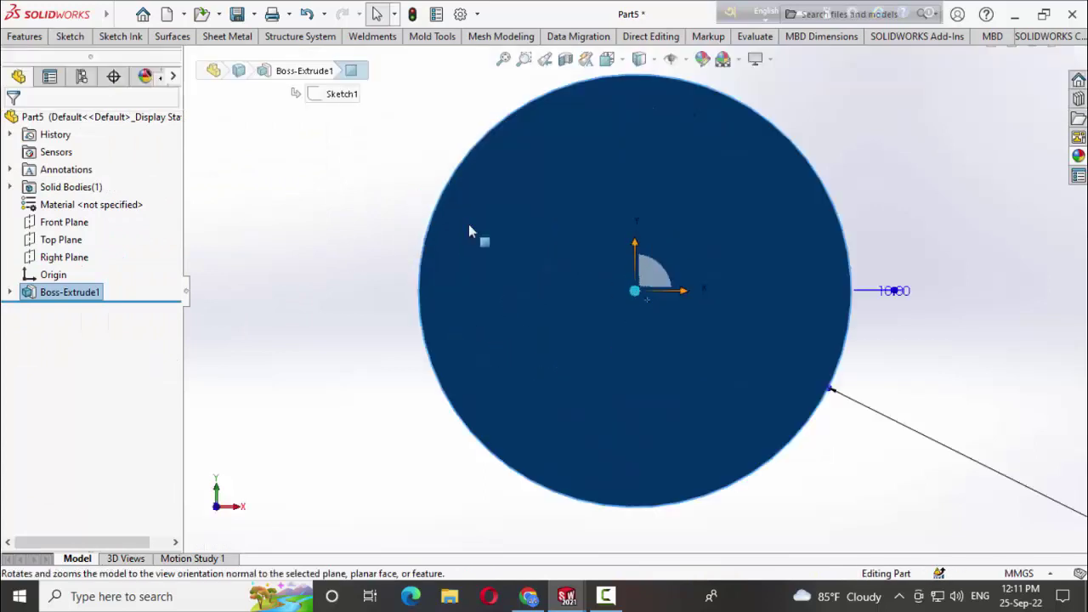
click(70, 37)
click(142, 61)
click(635, 290)
click(705, 360)
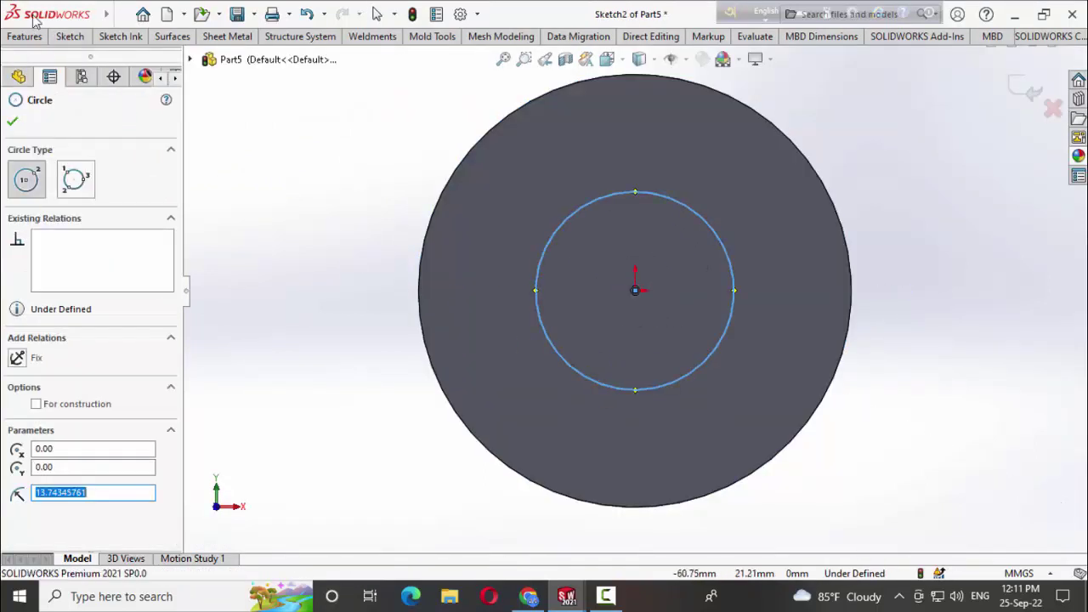
click(54, 37)
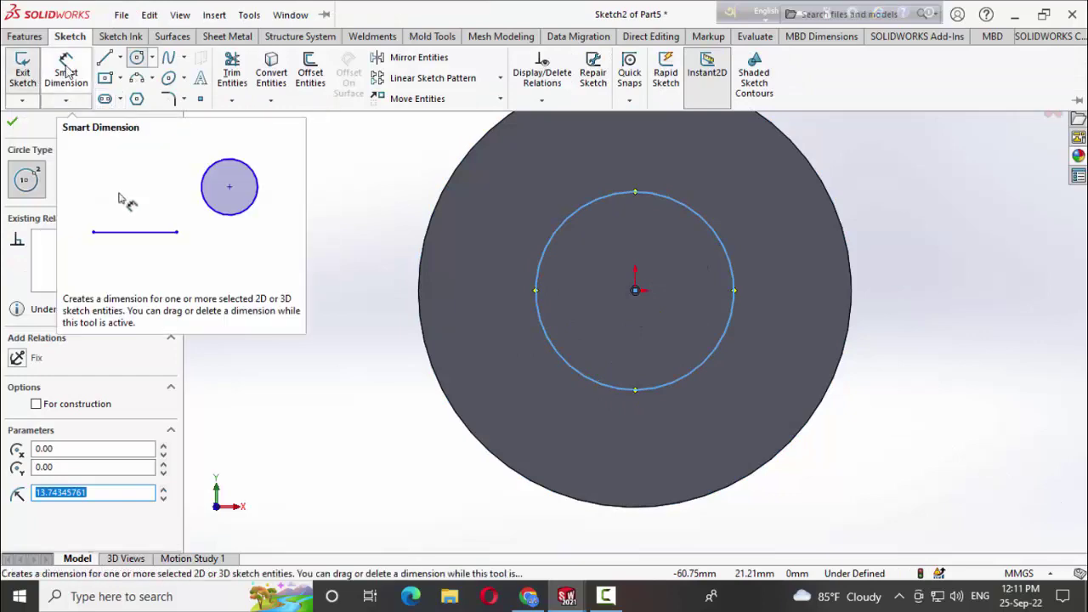
click(731, 319)
click(931, 366)
key(Escape)
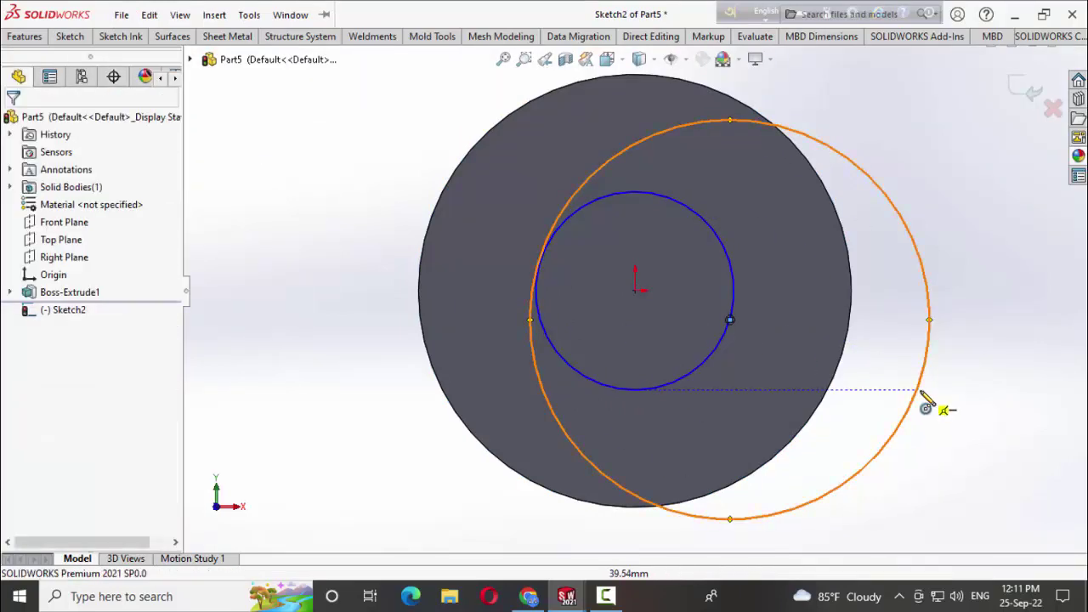
key(ctrl+z)
Dimension the inner circle to a 40 mm diameter
click(70, 37)
click(68, 64)
click(722, 302)
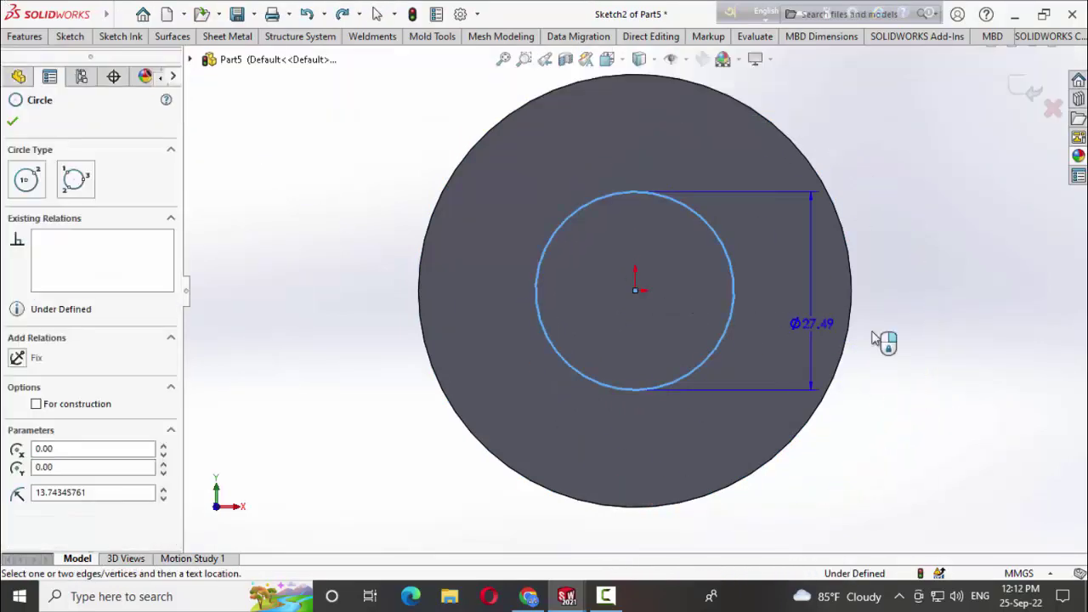
click(882, 340)
text(40)
key(Return)
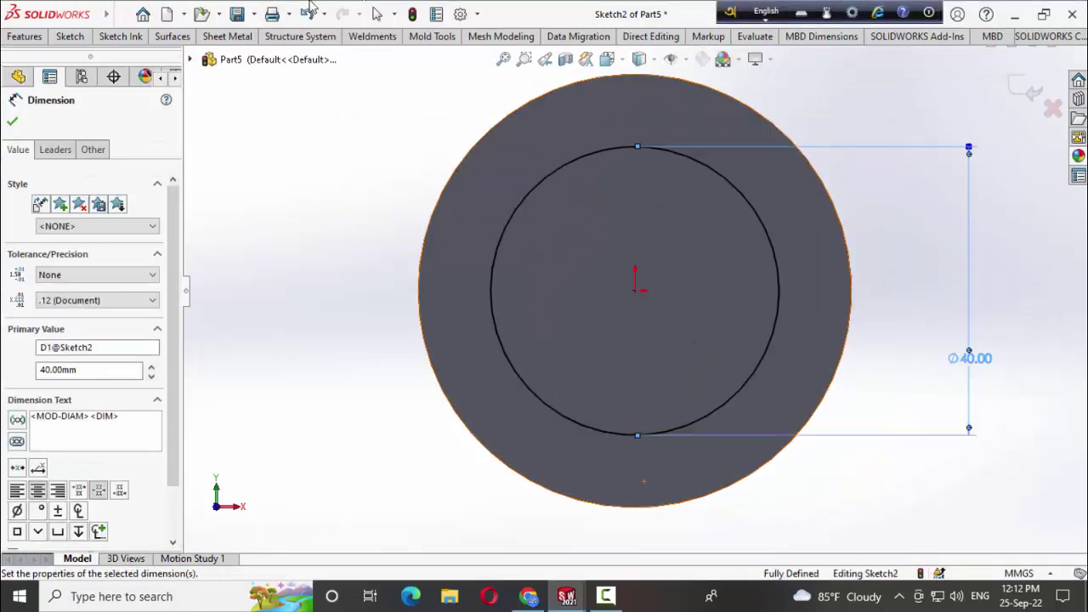
Extrude the Ø40 circle 70 mm out from the disc to form the shaft
click(26, 37)
click(28, 68)
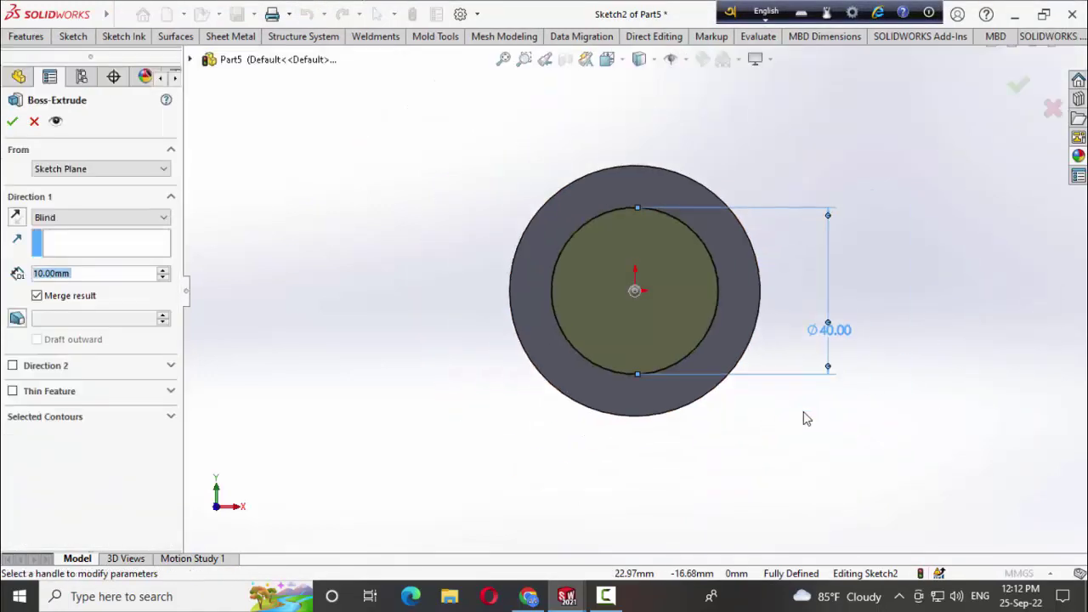
mouse_move(804, 416)
middle_down()
mouse_move(875, 430)
mouse_move(854, 440)
middle_up()
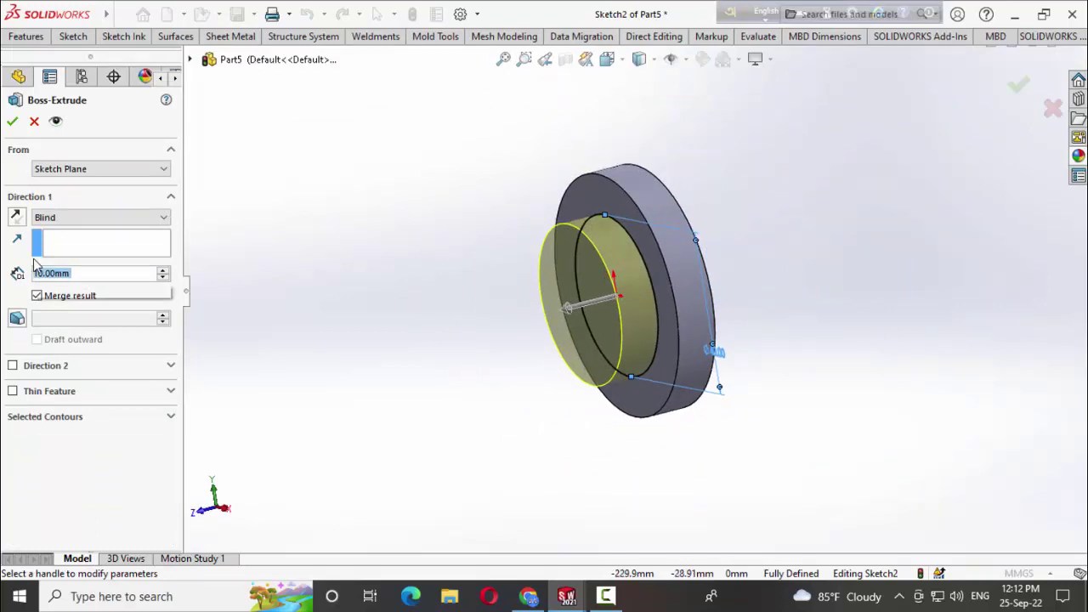
text(70)
key(Return)
click(12, 121)
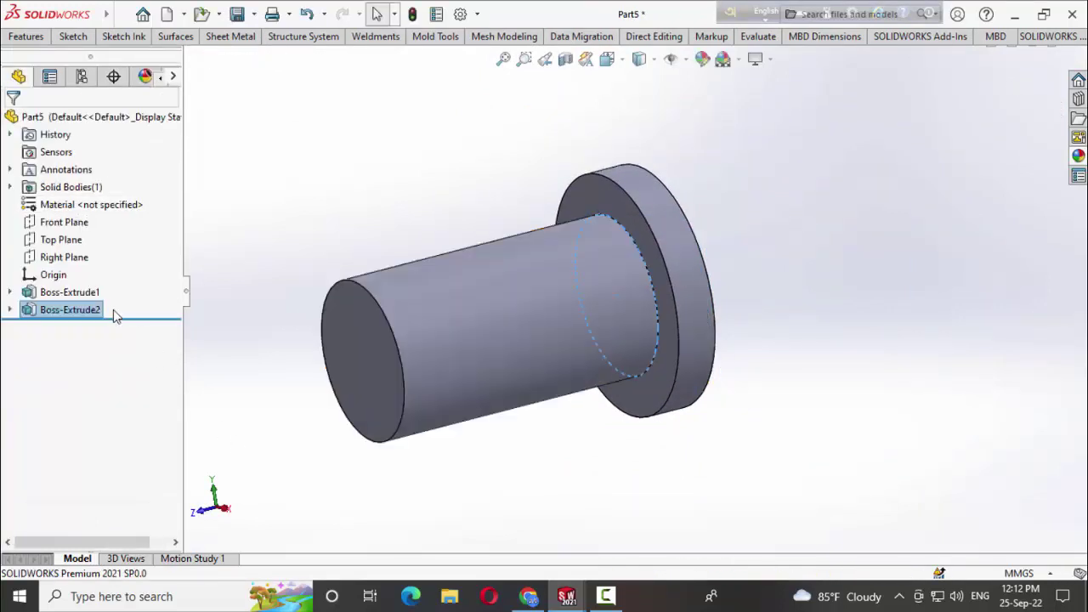
On the Top Plane, sketch a 5 mm diameter circle near the shaft's free end
click(60, 239)
click(148, 217)
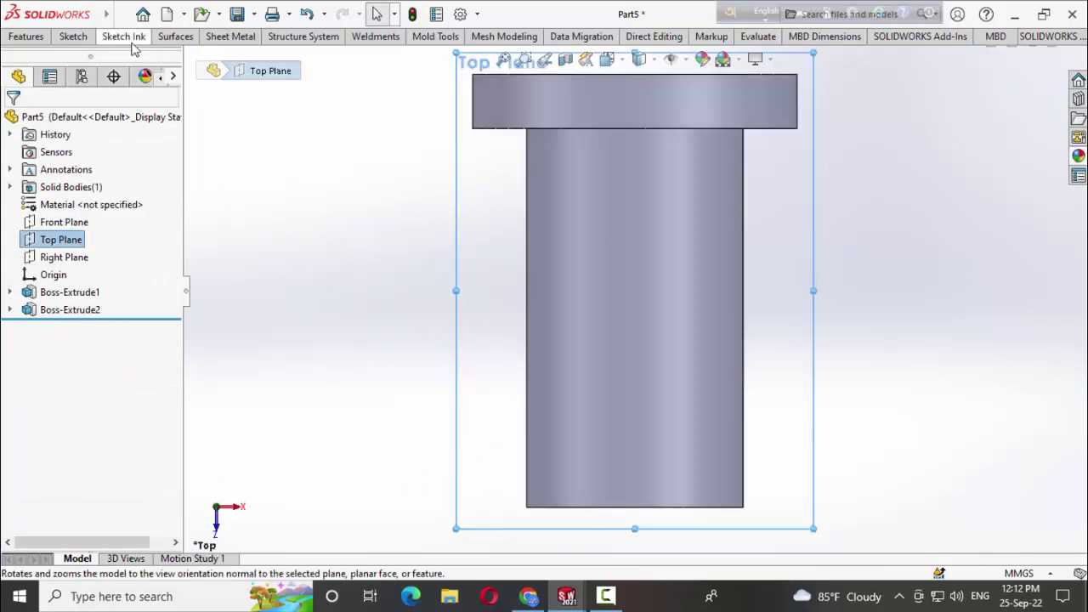
click(73, 36)
click(104, 68)
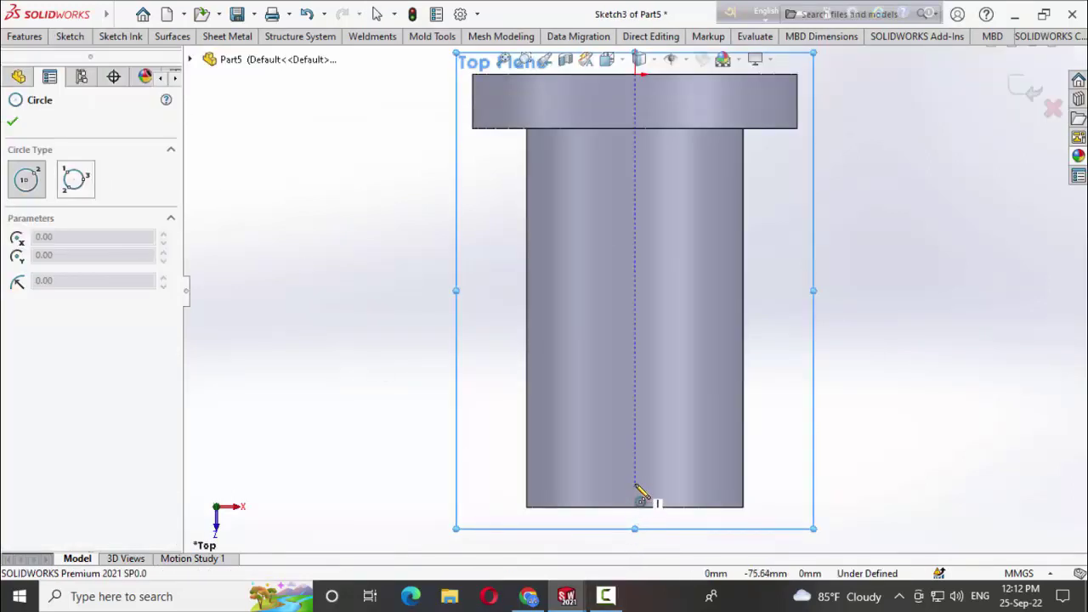
click(635, 485)
click(646, 491)
click(70, 36)
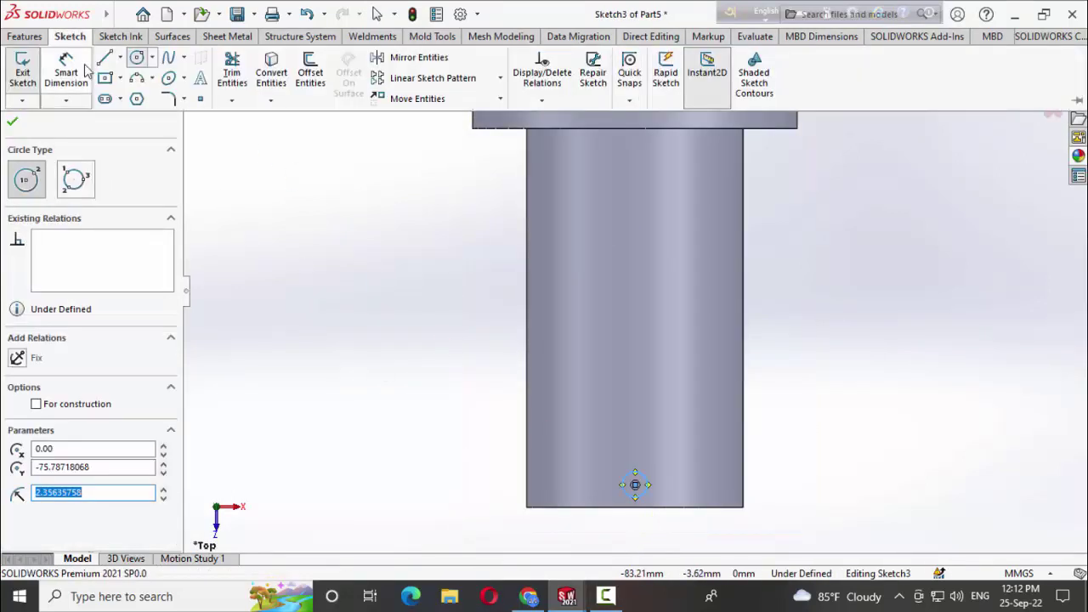
click(84, 72)
click(647, 493)
click(877, 470)
text(5)
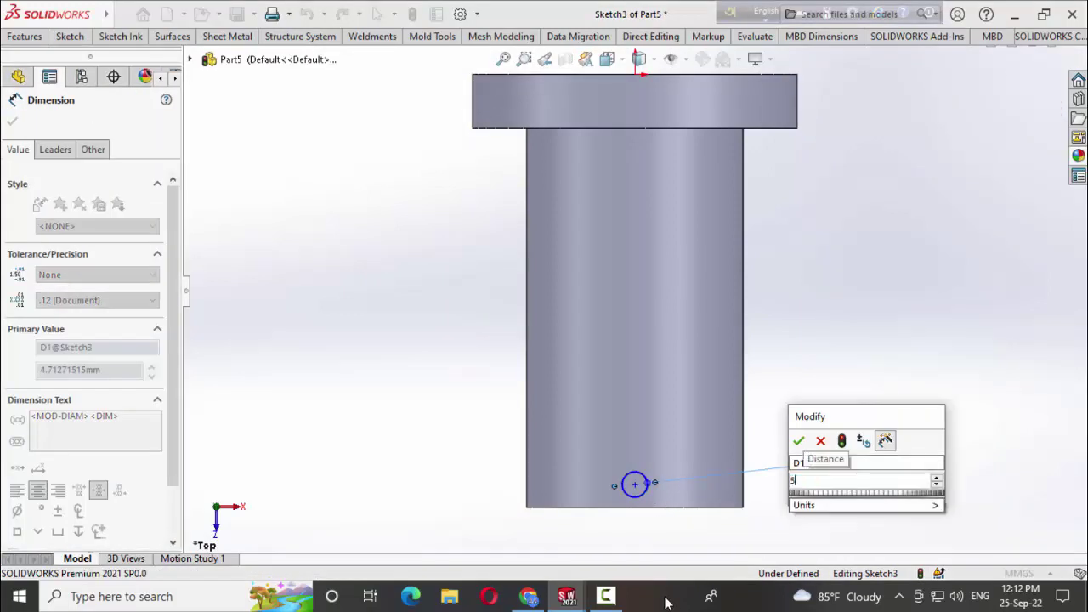
key(Return)
Extrude-cut the Ø5 circle through the shaft both ways, 47 mm and 49 mm
click(30, 37)
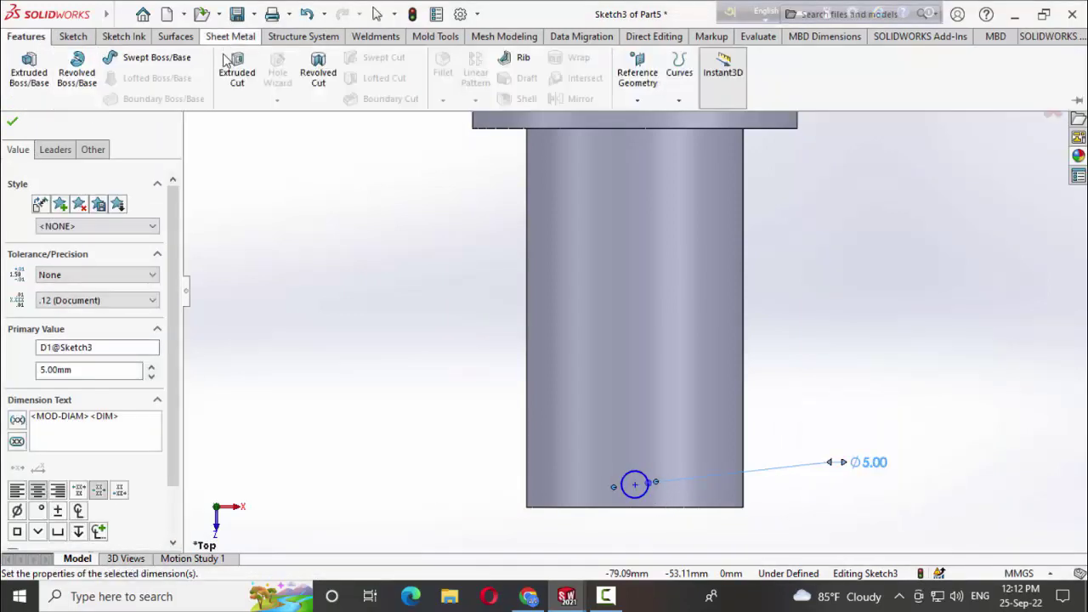
click(231, 73)
drag(1016, 470, 387, 495)
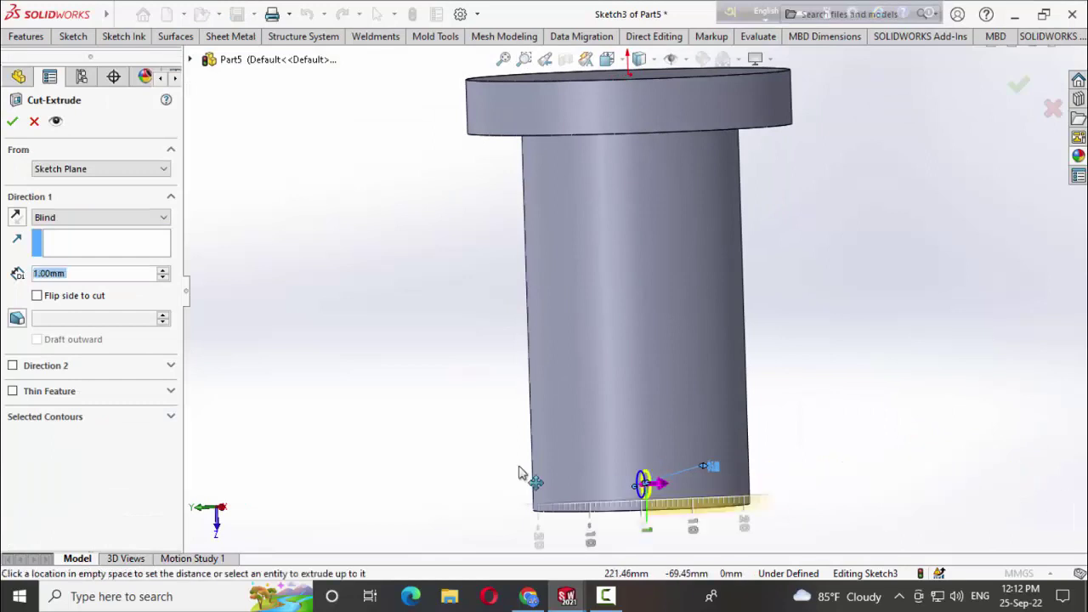
drag(648, 484, 909, 472)
click(12, 120)
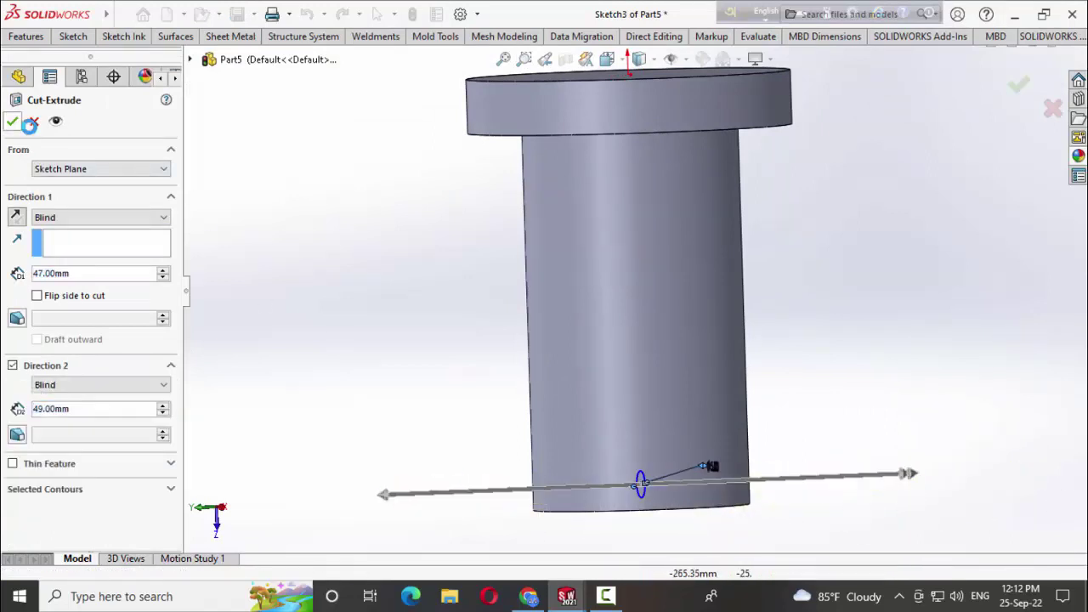
middle_drag(479, 388, 899, 357)
click(620, 293)
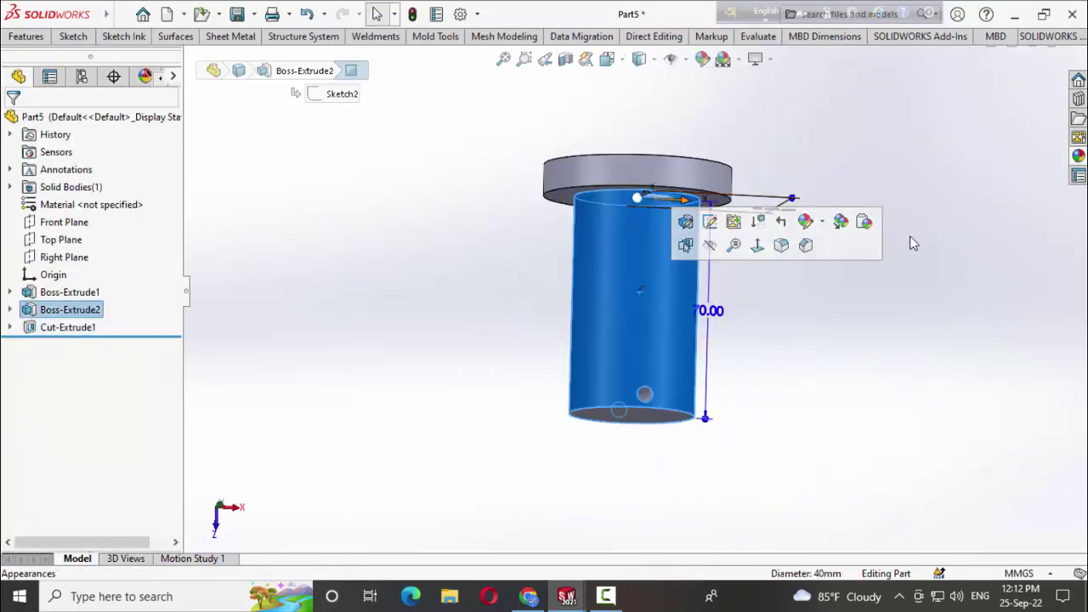
Apply a copper orange appearance to the whole pin
click(689, 80)
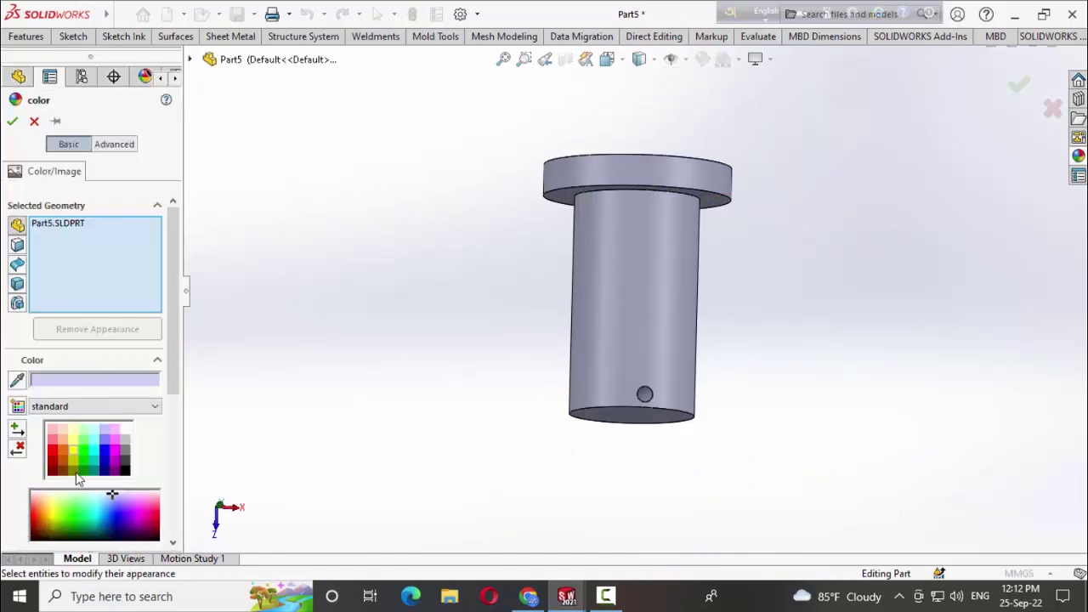
click(63, 441)
click(11, 124)
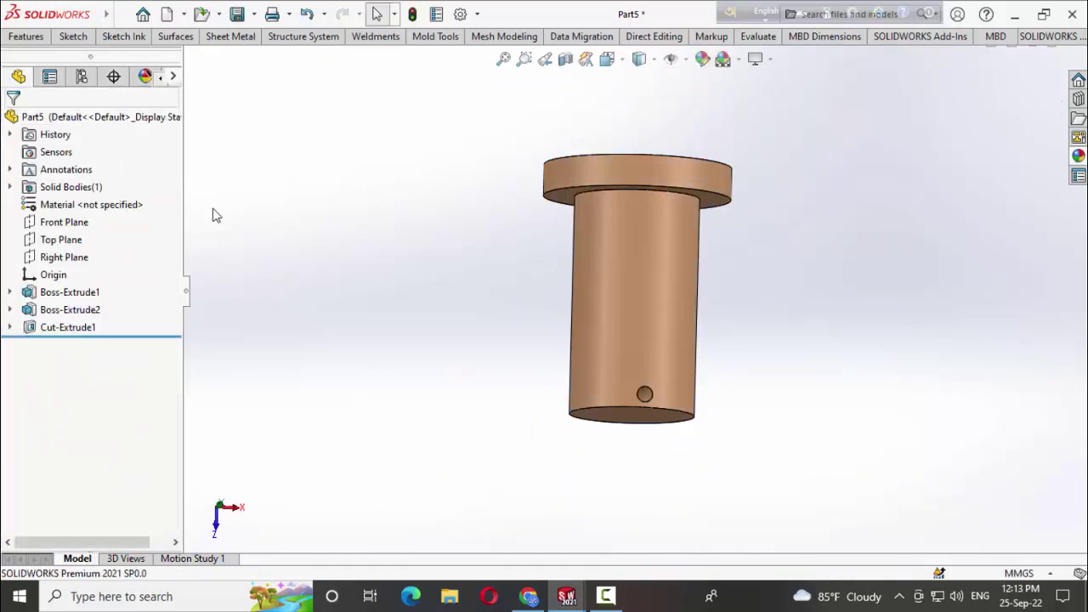
middle_drag(833, 350, 496, 253)
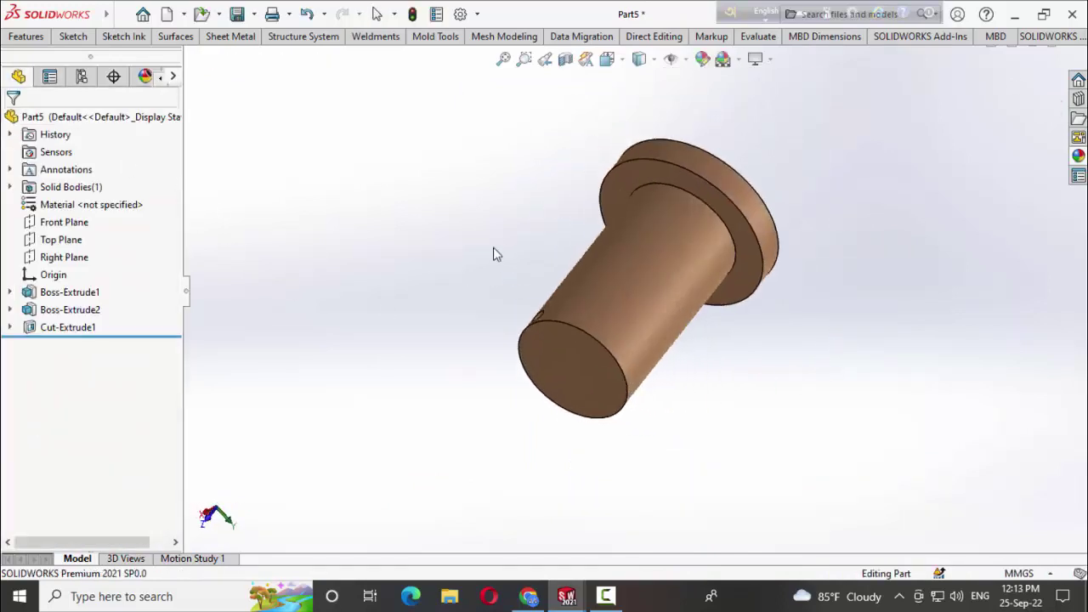
Save the part as 'drawing part 6'
click(247, 14)
text(d)
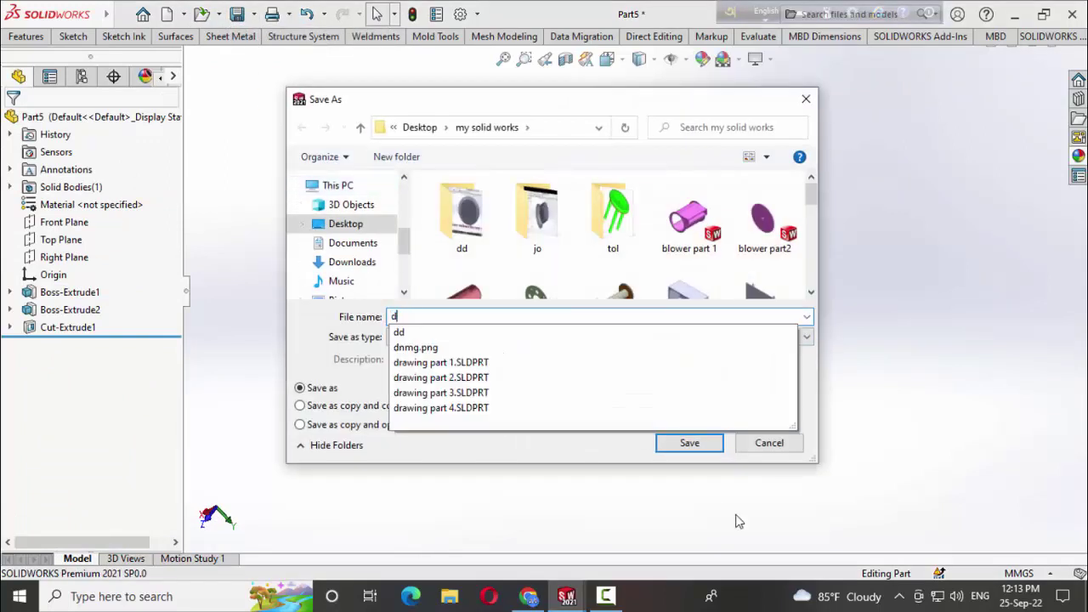
text(rawing par)
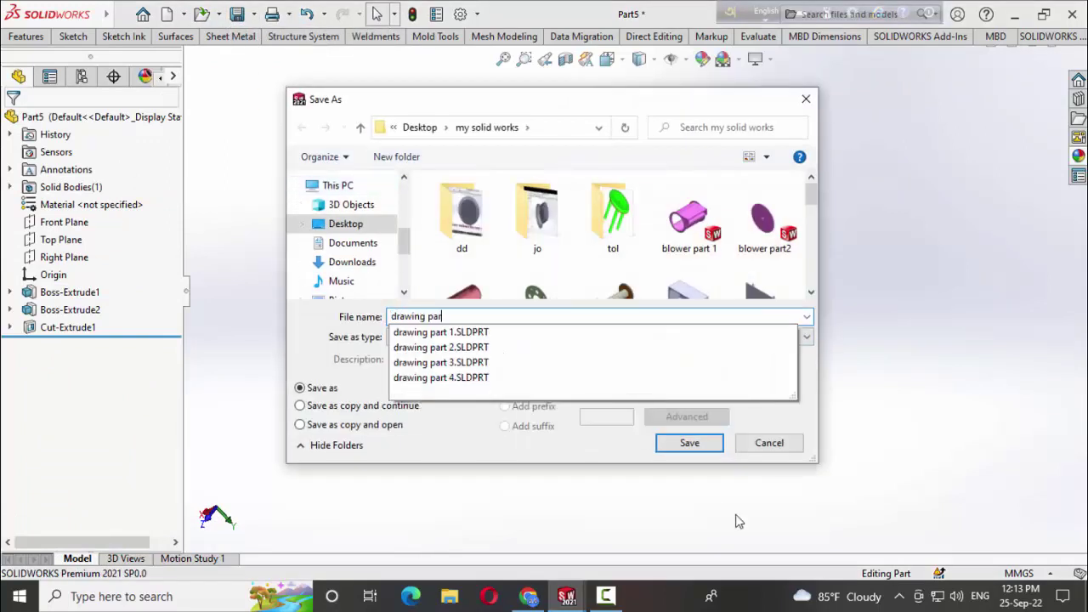
text( 6)
click(693, 456)
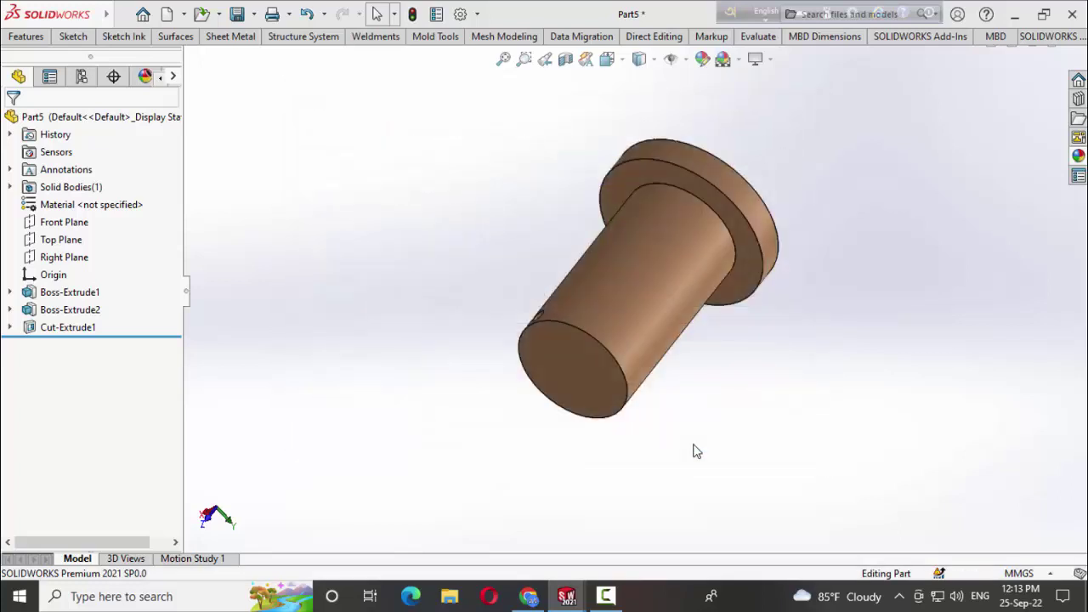
Make a new assembly from this part, choosing the open drawing parts and browsing for more files
click(184, 15)
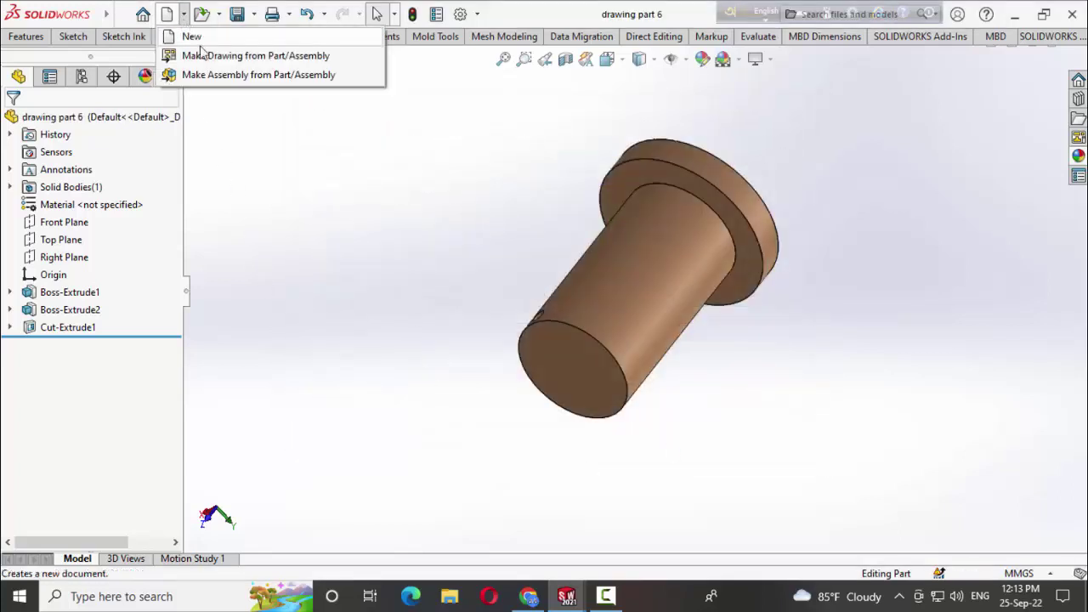
click(213, 73)
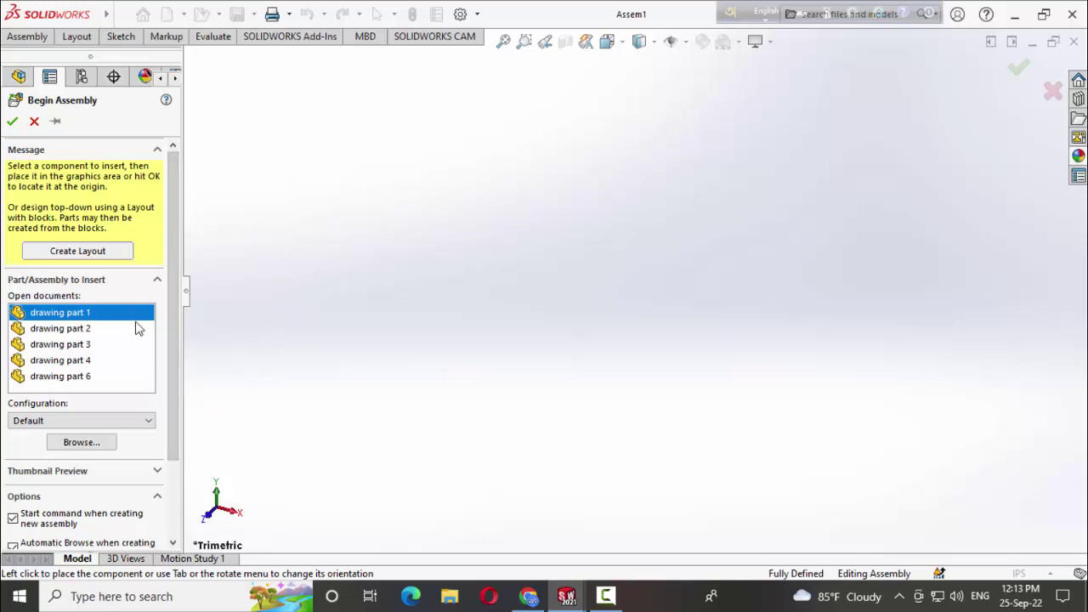
ctrl+click(97, 333)
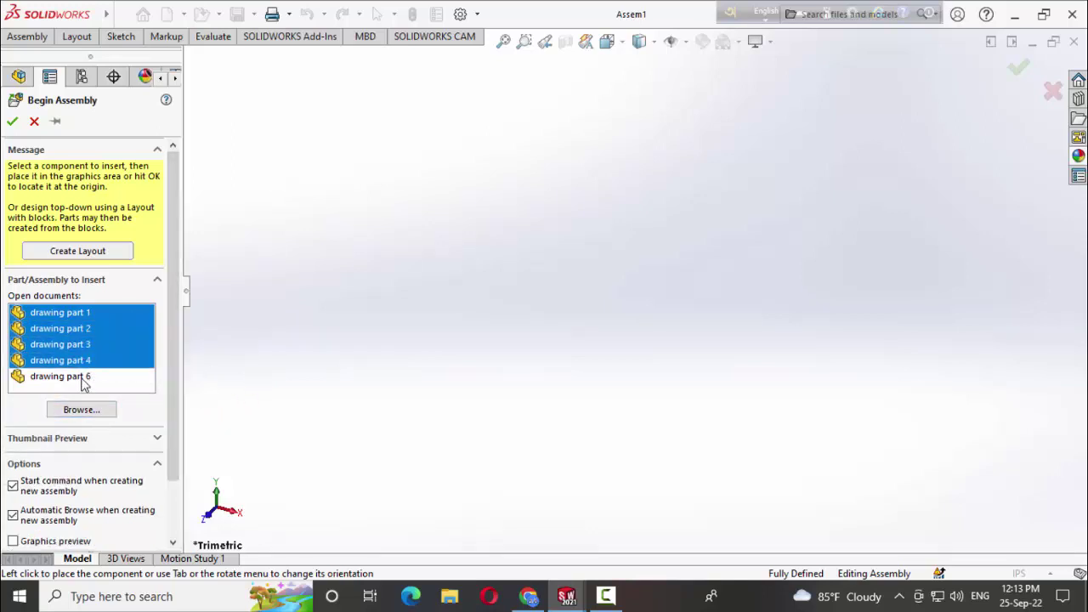
click(92, 410)
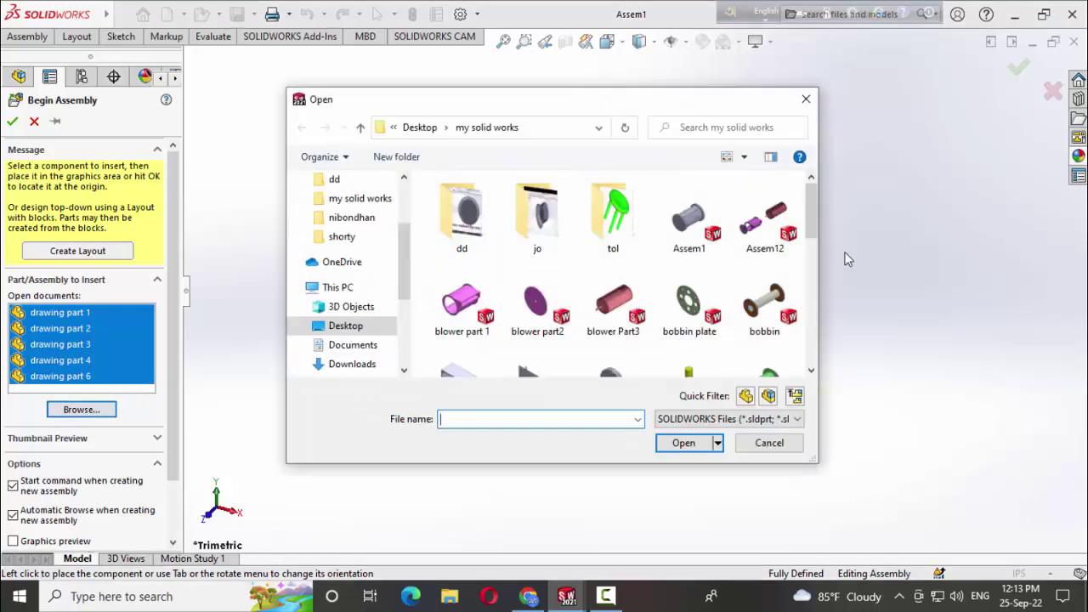
Select drawing parts 1, 3, 4 and 6 in the my solid works folder
scroll(757, 280, down, 3)
scroll(740, 292, down, 3)
scroll(739, 292, down, 1)
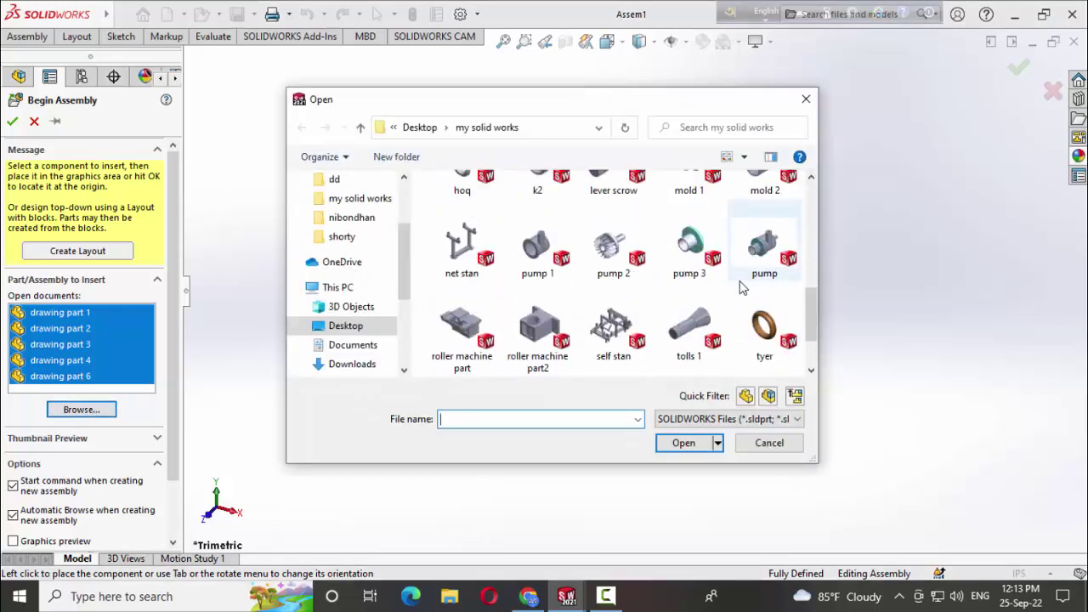
scroll(646, 283, down, 1)
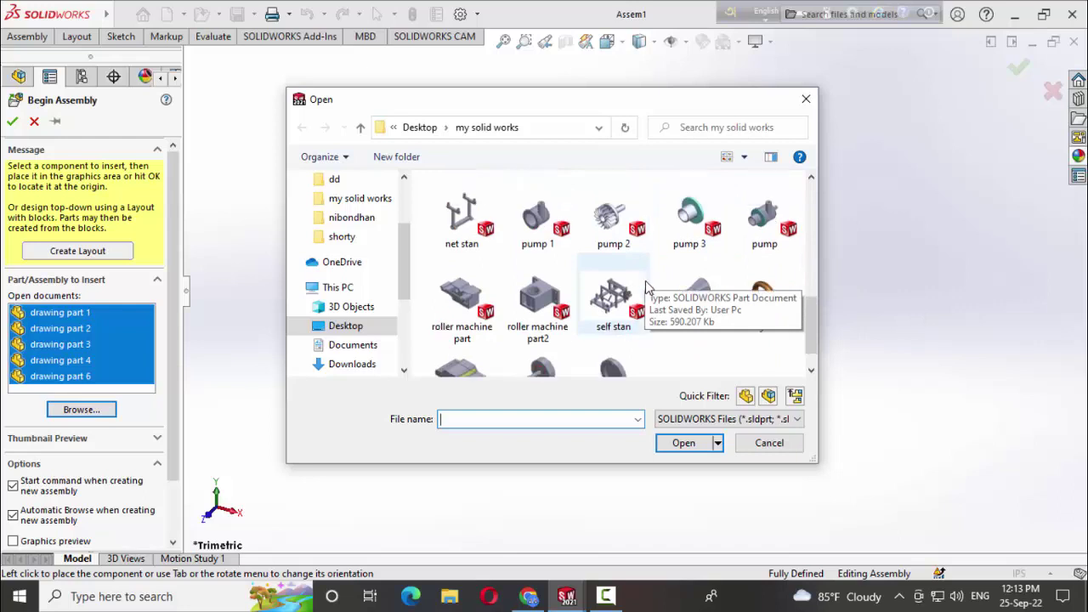
scroll(646, 285, up, 5)
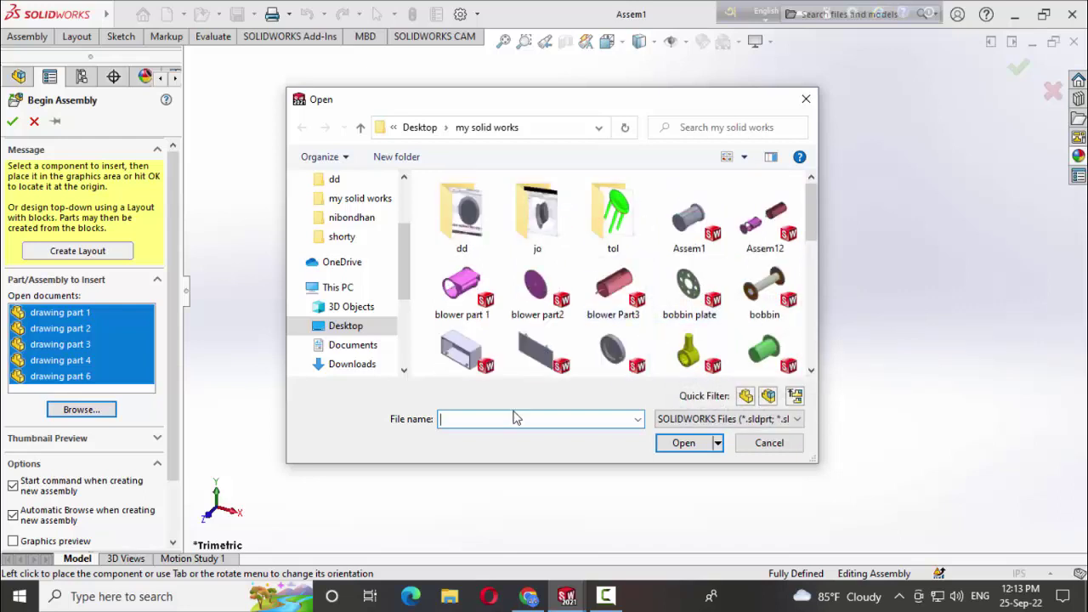
text(d)
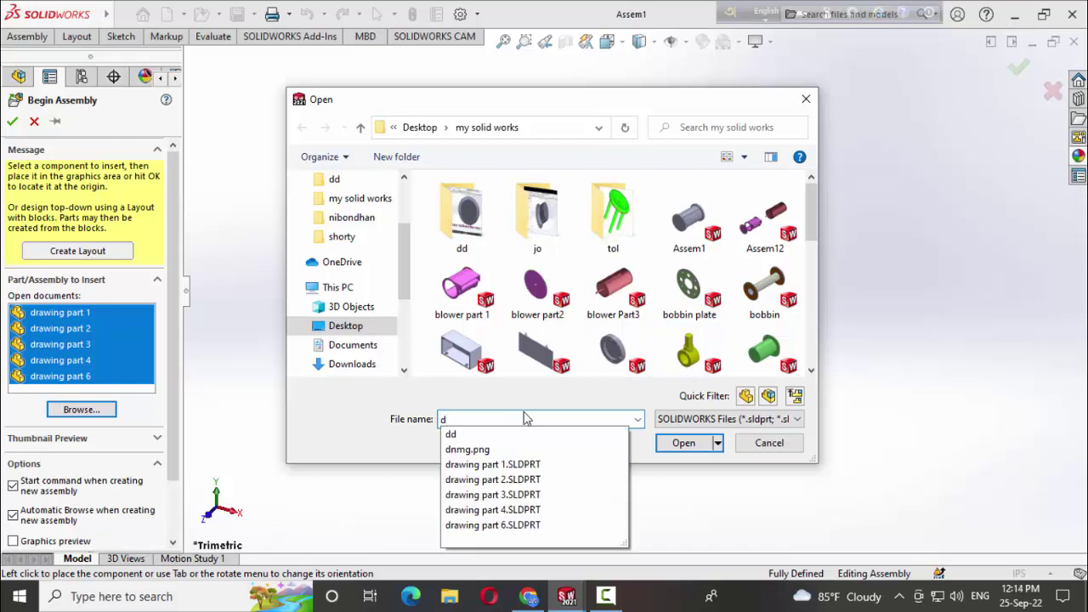
click(536, 465)
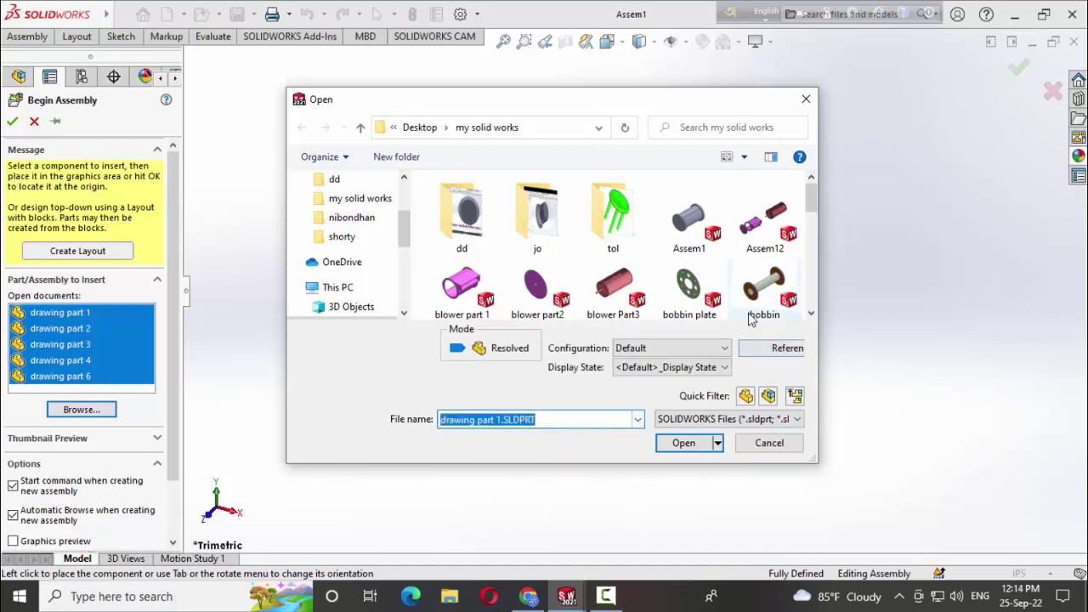
scroll(704, 246, down, 3)
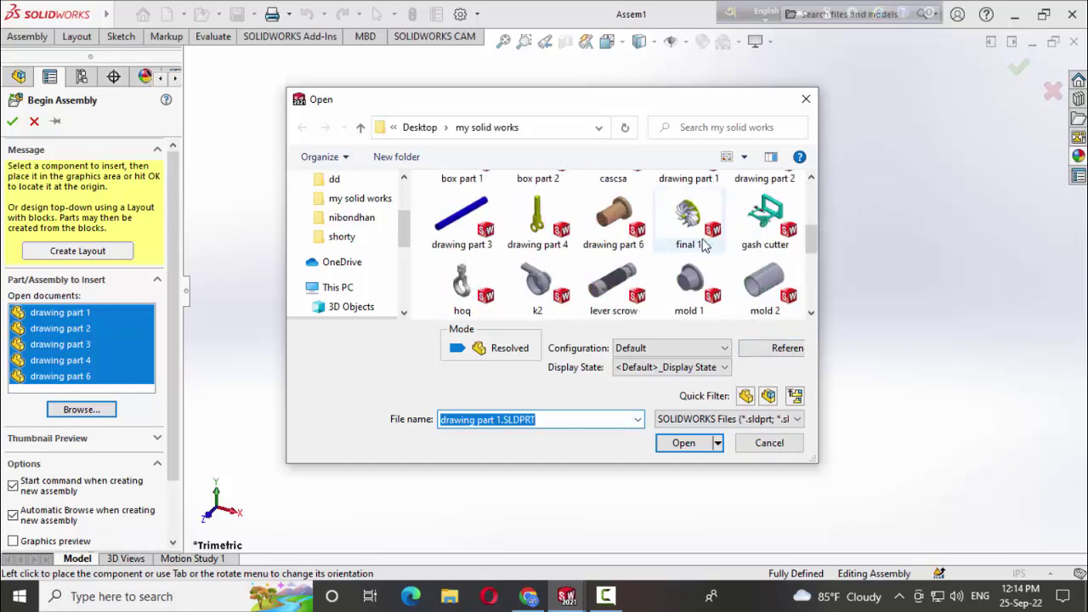
ctrl+click(461, 234)
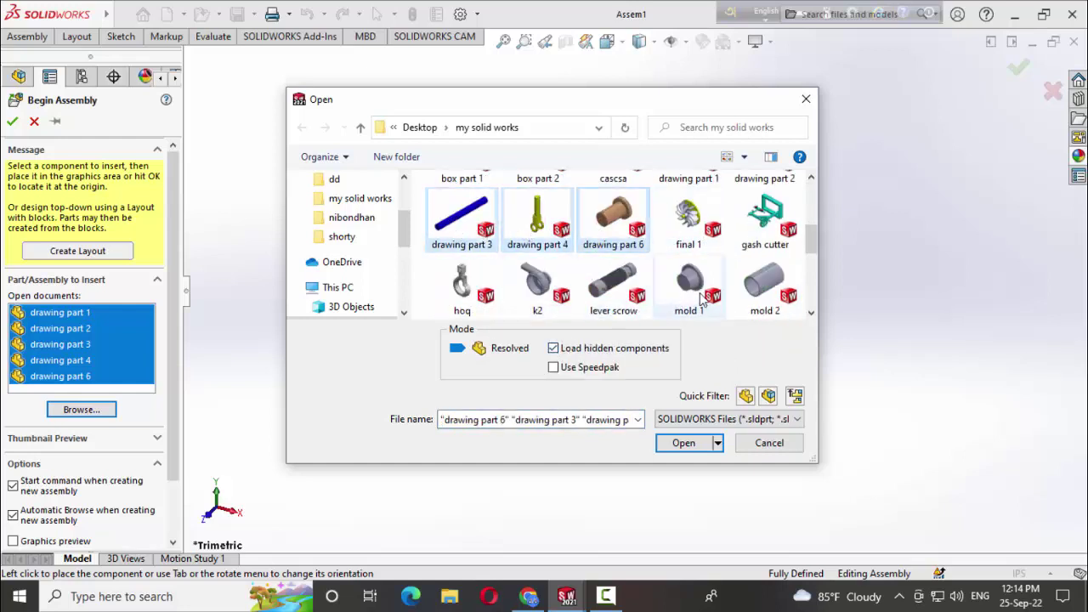
scroll(702, 298, down, 2)
scroll(703, 298, down, 1)
scroll(704, 293, up, 2)
scroll(706, 291, up, 1)
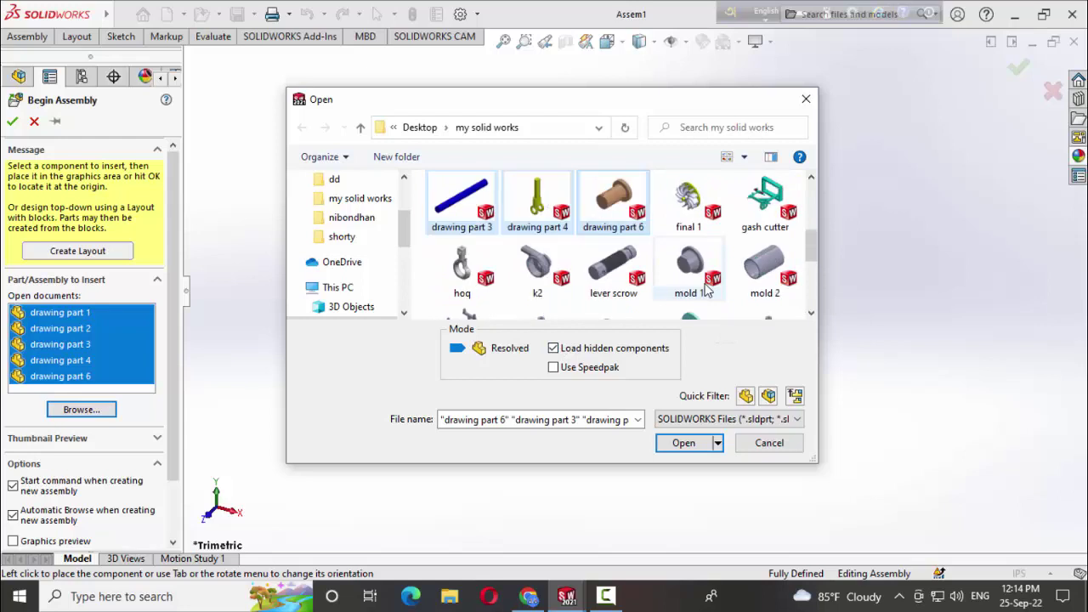
scroll(706, 292, up, 1)
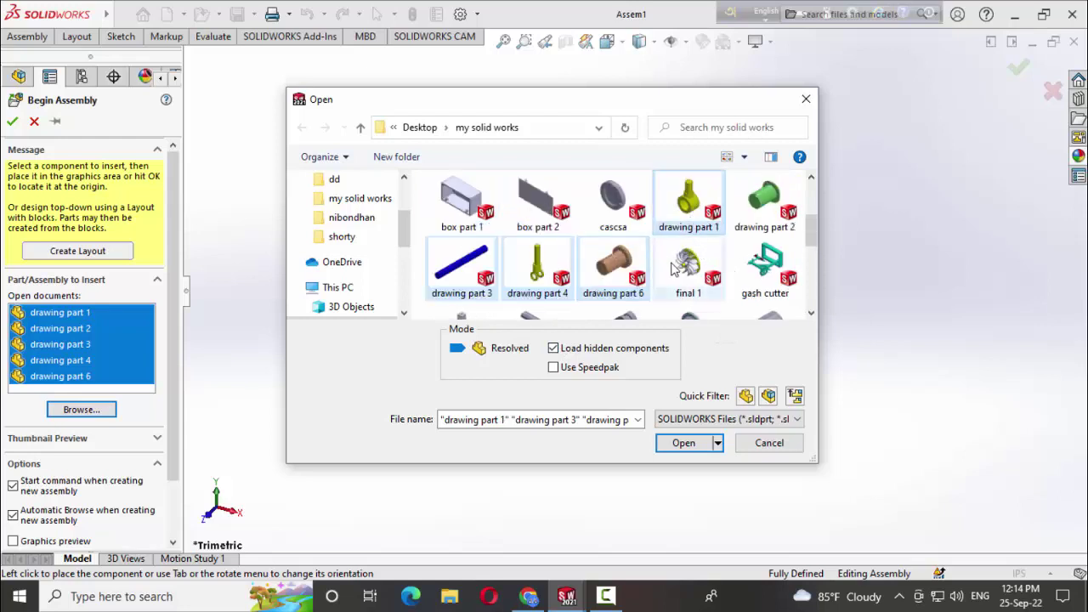
scroll(672, 269, up, 2)
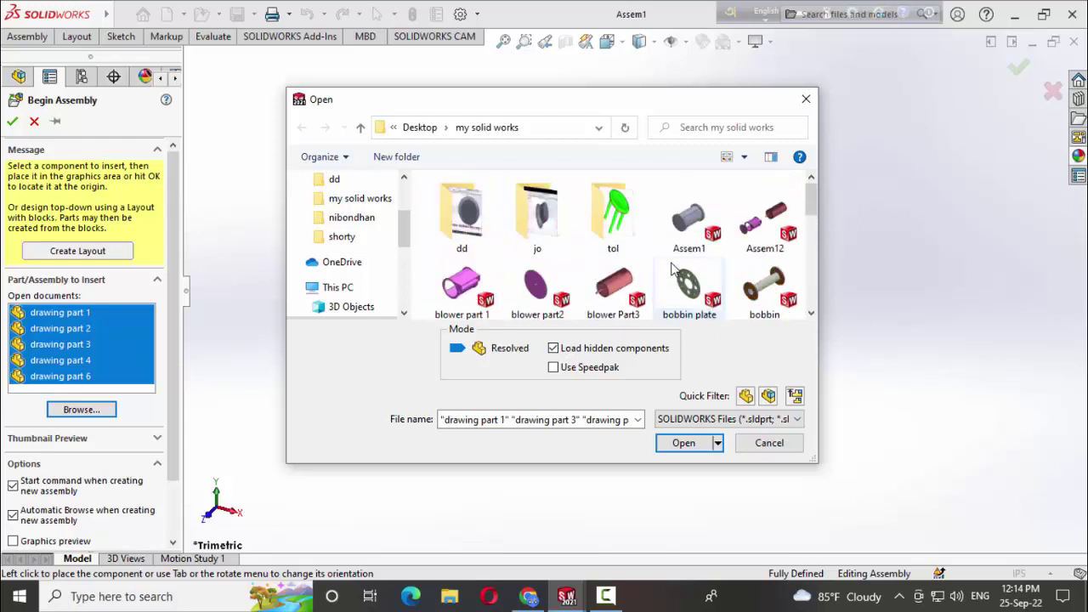
scroll(671, 269, down, 1)
scroll(672, 268, down, 1)
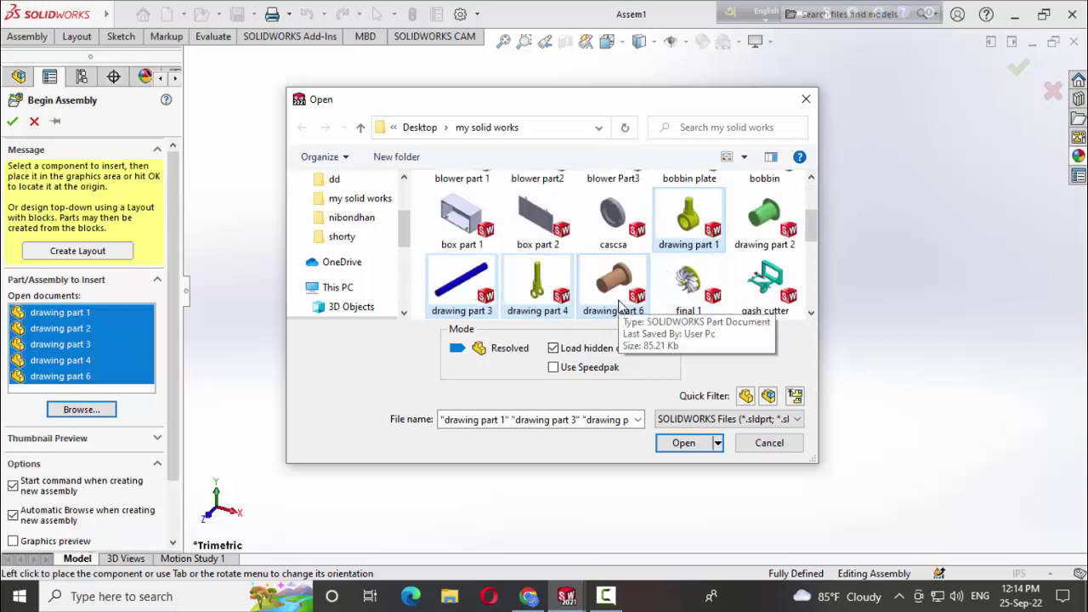
Insert the chosen drawing parts, placing each one in the assembly's graphics area
click(685, 443)
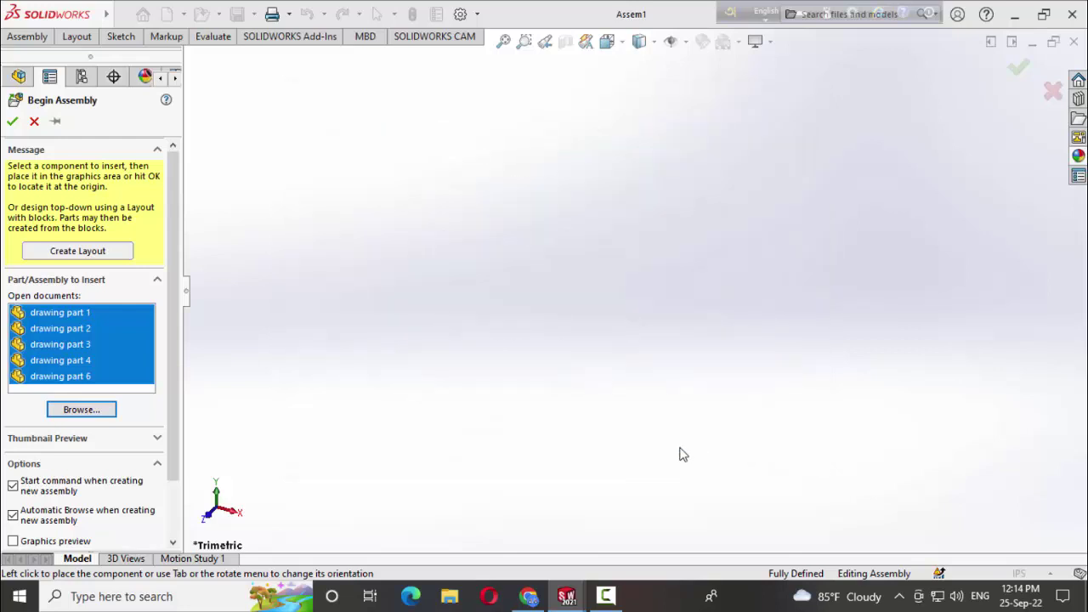
click(443, 286)
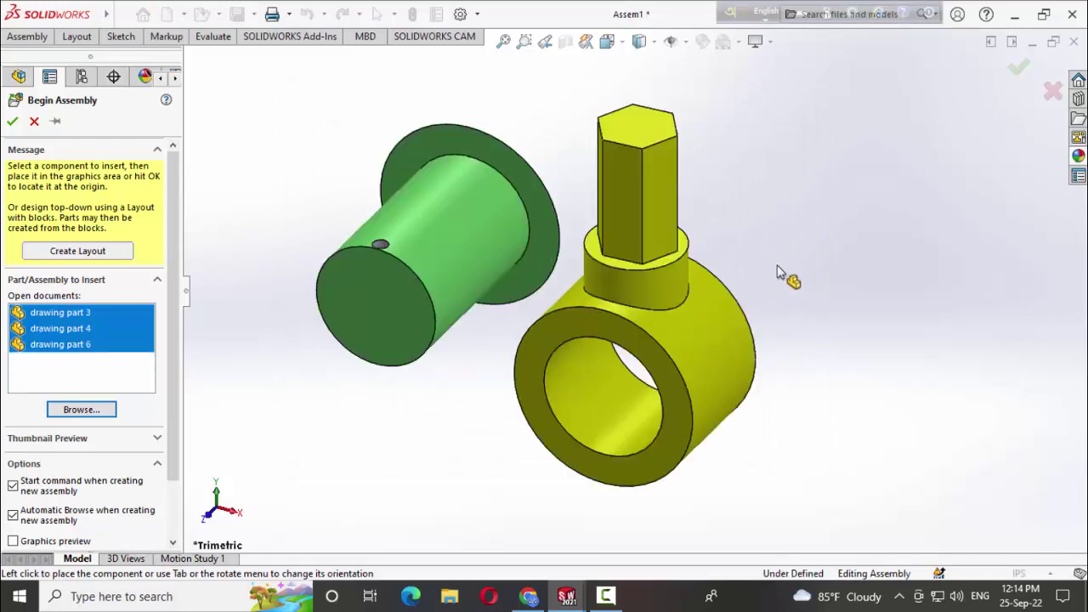
click(779, 275)
click(902, 428)
scroll(706, 379, up, 3)
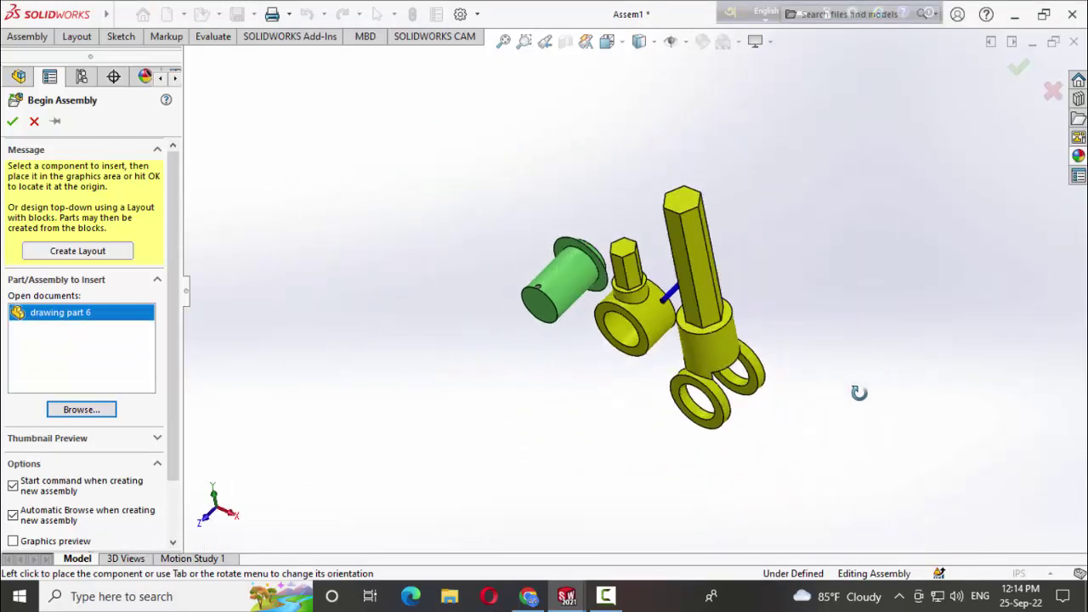
middle_drag(706, 380, 696, 419)
click(696, 419)
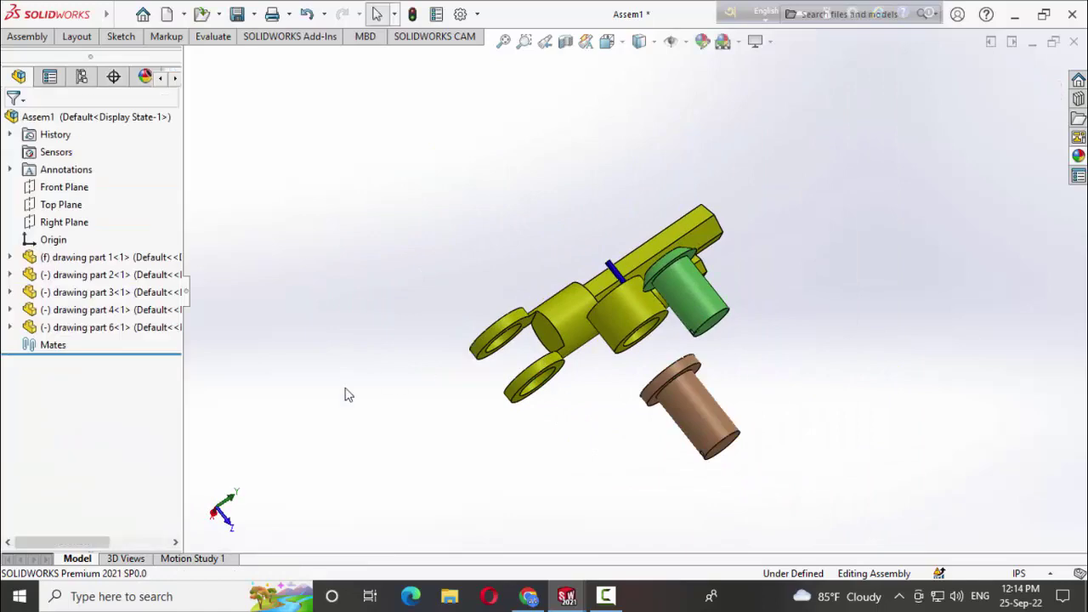
Delete the green flanged part from the assembly
mouse_move(545, 446)
middle_down()
mouse_move(768, 389)
mouse_move(477, 275)
mouse_move(678, 372)
mouse_move(780, 450)
mouse_move(626, 401)
middle_up()
click(625, 401)
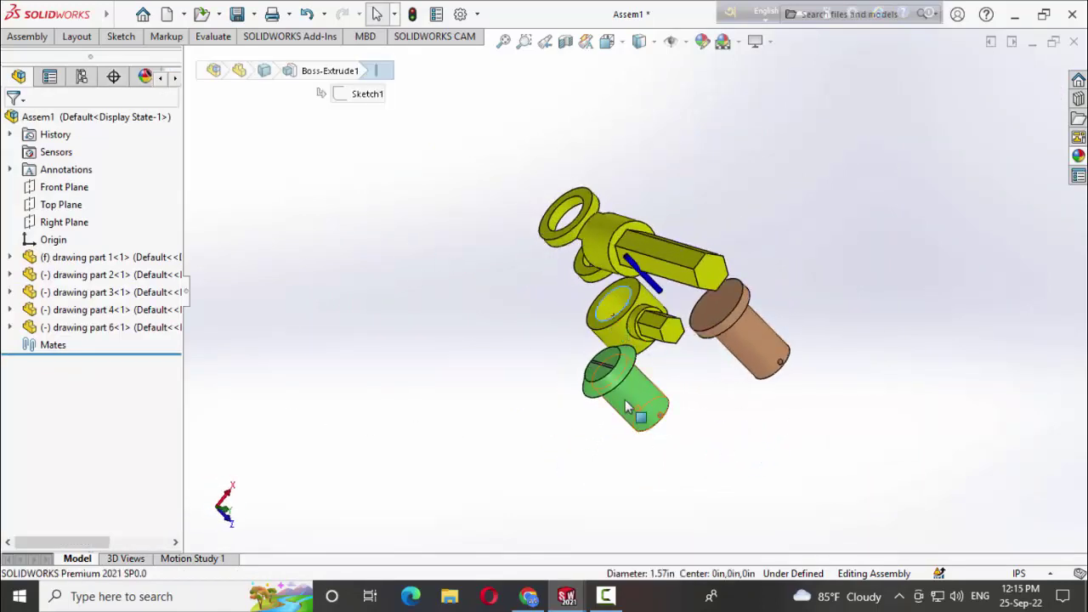
key(Delete)
click(620, 217)
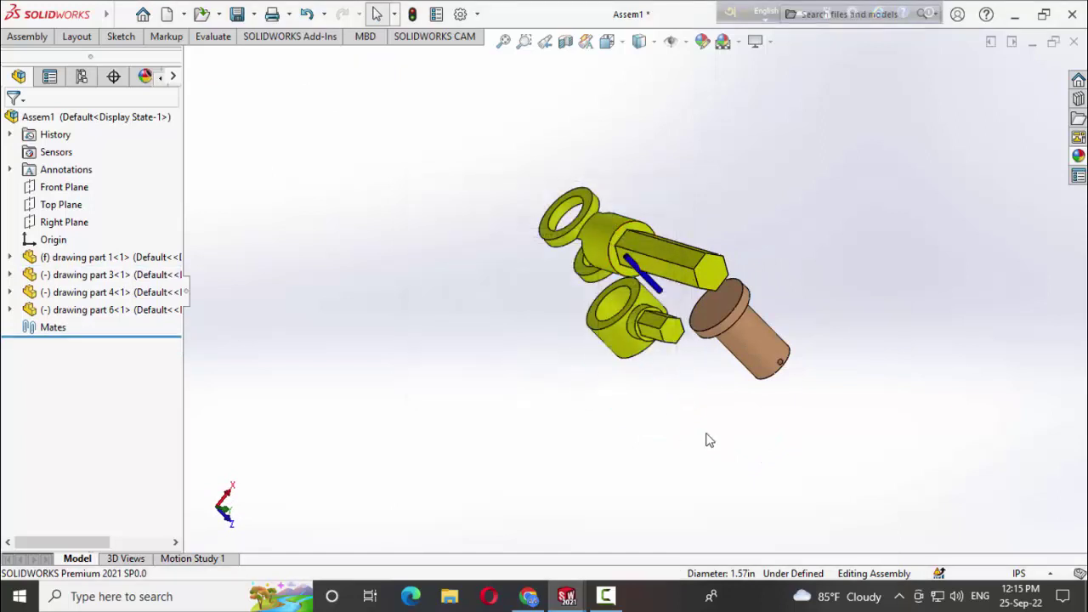
Move the copper pin and yellow shaft apart and select the middle ring's circular edge
drag(723, 327, 930, 364)
click(687, 265)
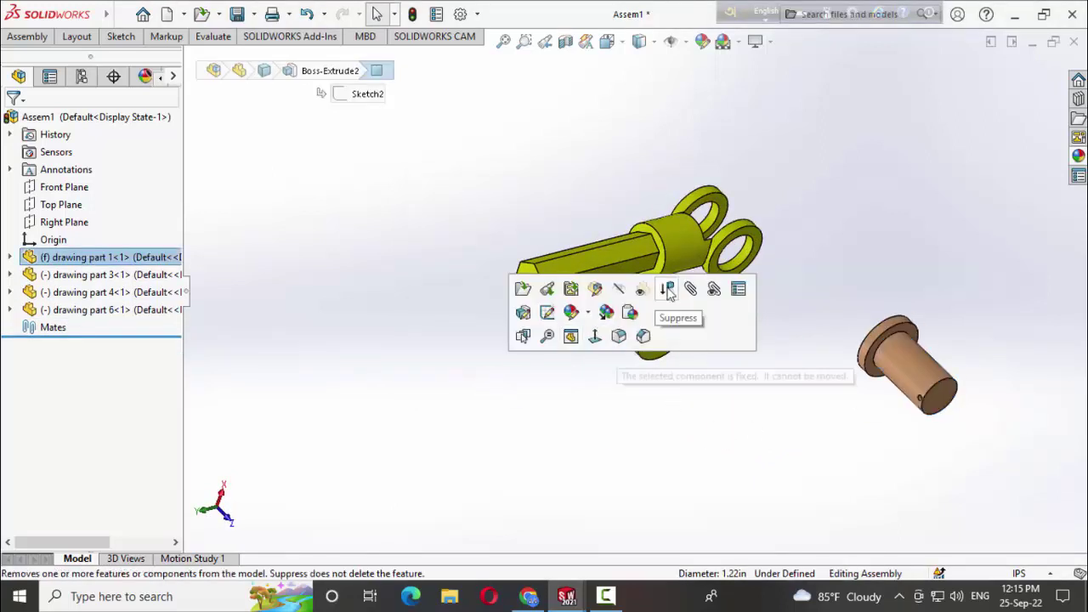
drag(687, 266, 526, 181)
click(659, 336)
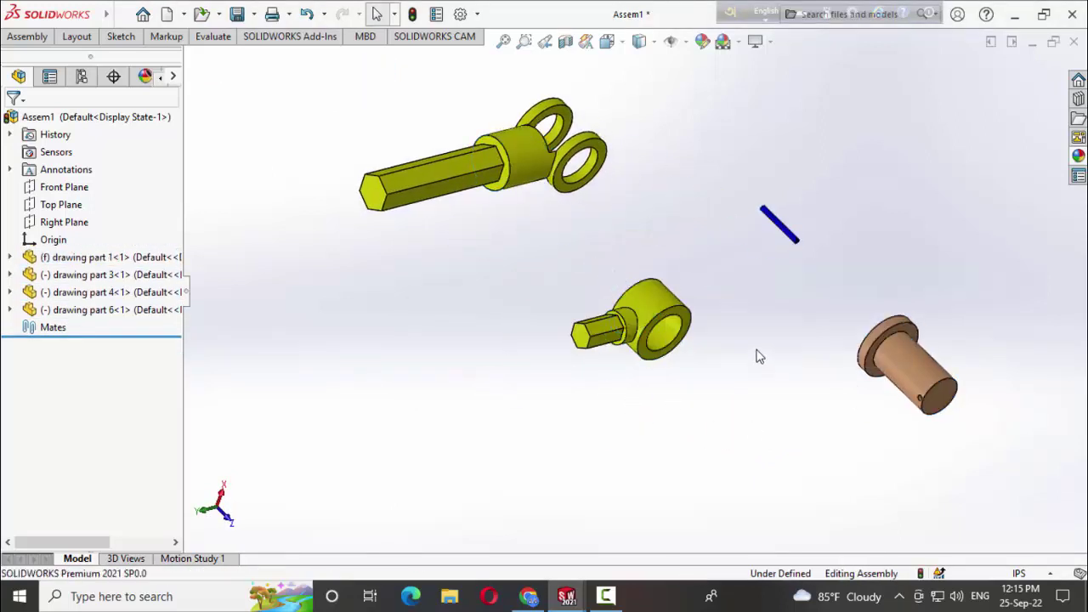
scroll(716, 430, up, 2)
mouse_move(716, 429)
middle_down()
mouse_move(595, 383)
mouse_move(447, 483)
mouse_move(680, 394)
mouse_move(651, 294)
mouse_move(656, 338)
middle_up()
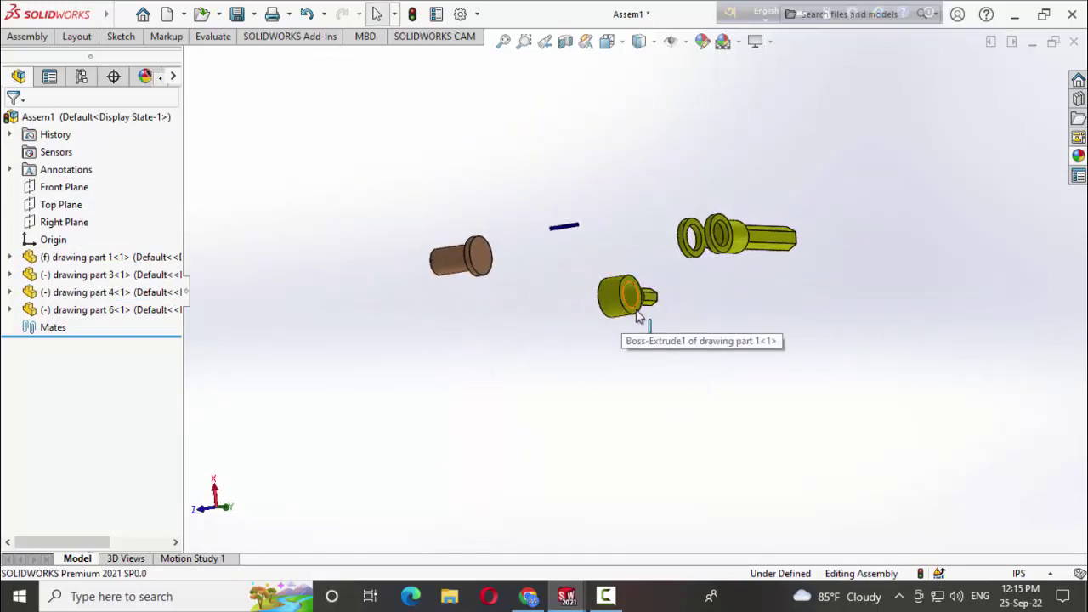
click(639, 311)
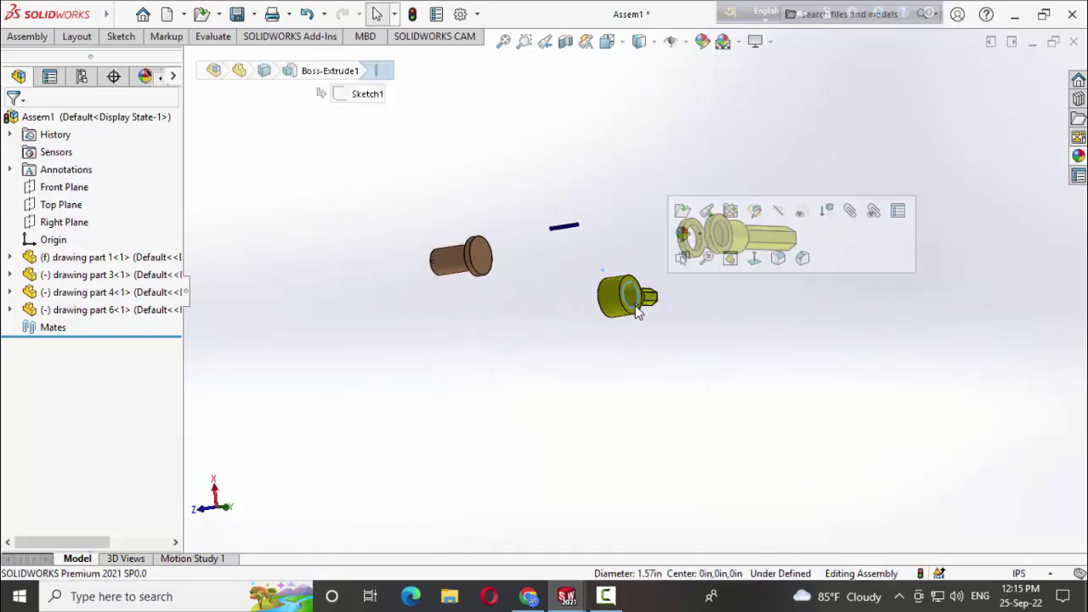
click(48, 39)
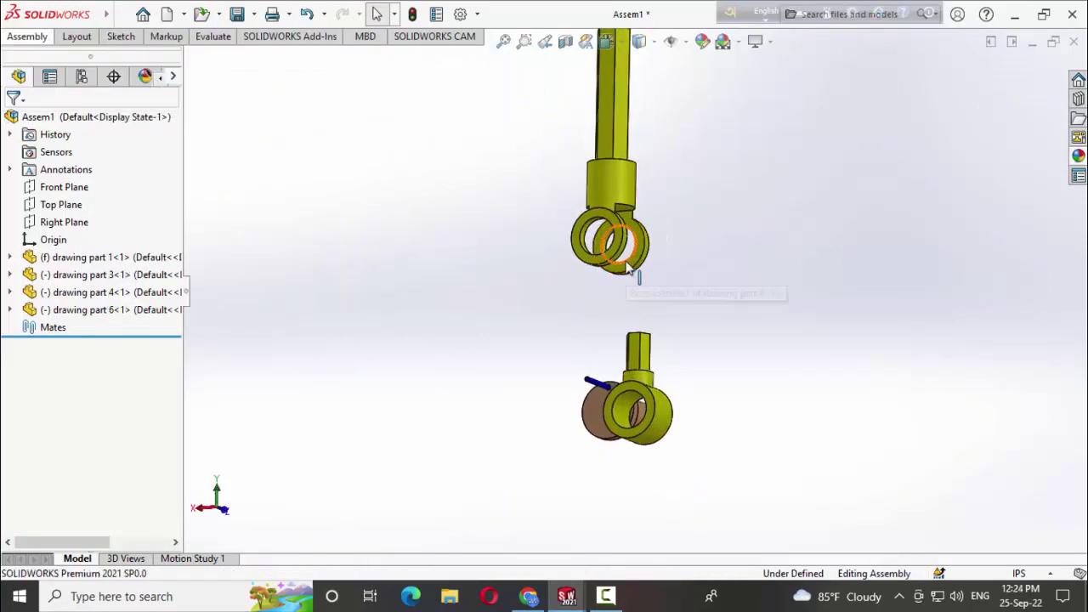
Mate the two yellow parts' circular edges as coincident
click(629, 269)
click(673, 165)
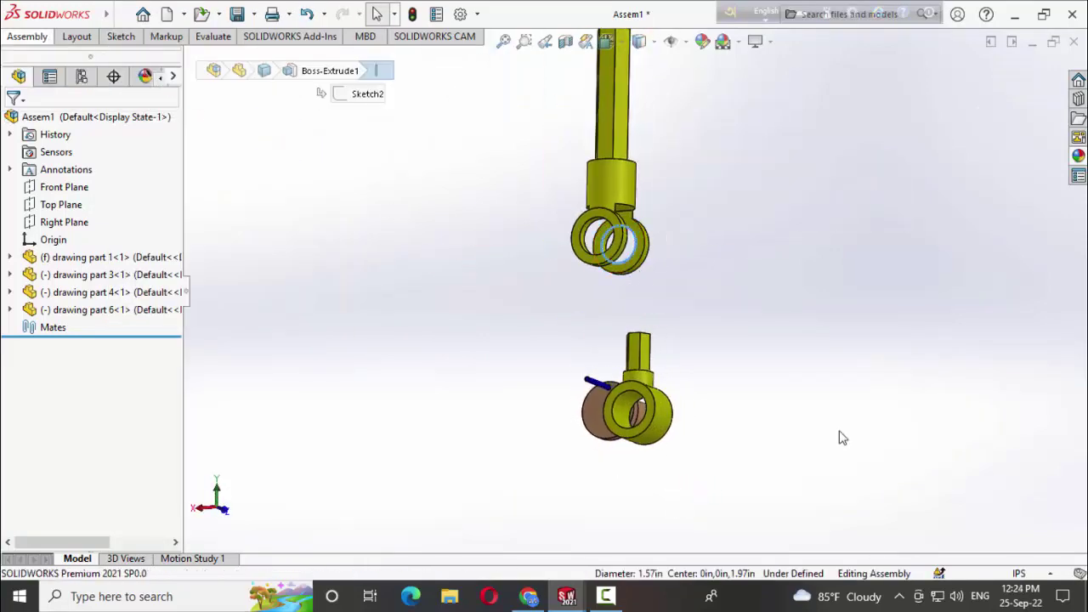
middle_drag(687, 430, 606, 431)
click(598, 431)
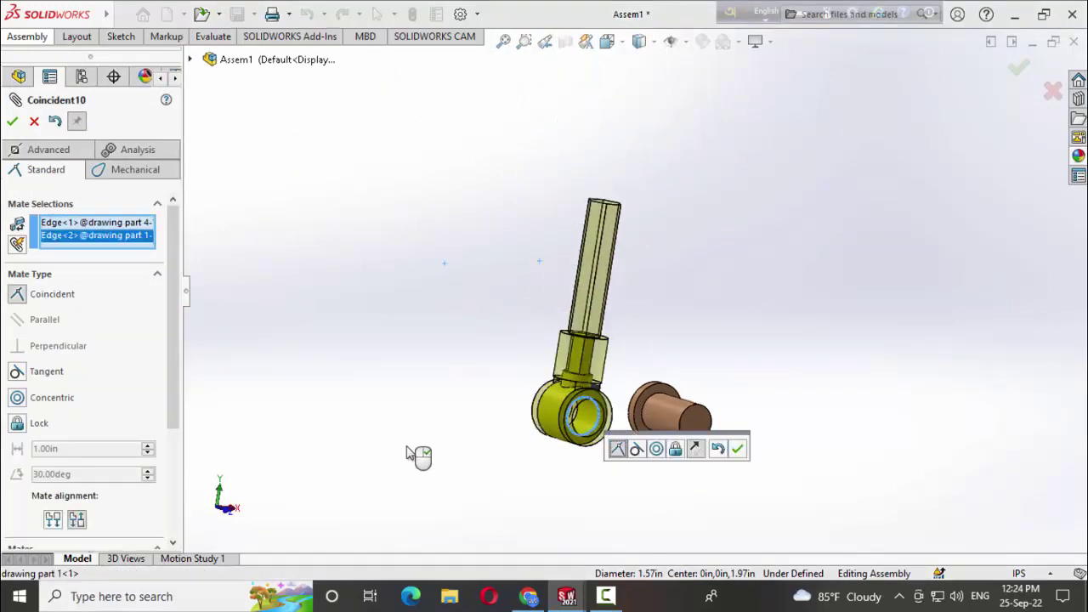
click(737, 453)
Make the yellow part's hole face concentric with the copper pin's cylinder
middle_drag(745, 459, 530, 467)
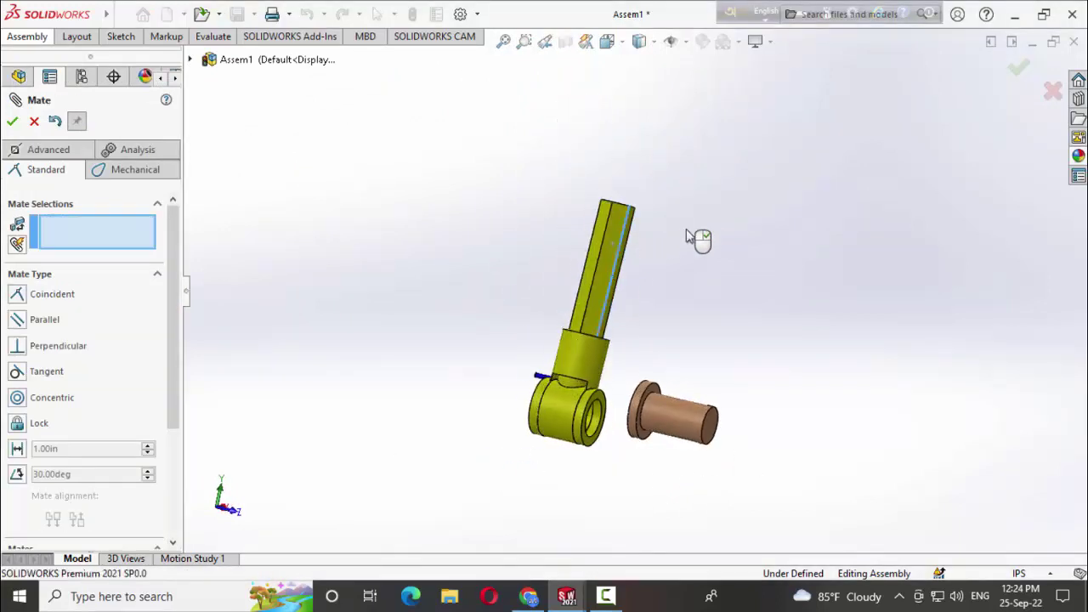
middle_drag(697, 236, 770, 576)
scroll(612, 451, up, 2)
mouse_move(612, 452)
middle_down()
mouse_move(529, 377)
mouse_move(714, 454)
mouse_move(540, 413)
middle_up()
scroll(583, 401, down, 4)
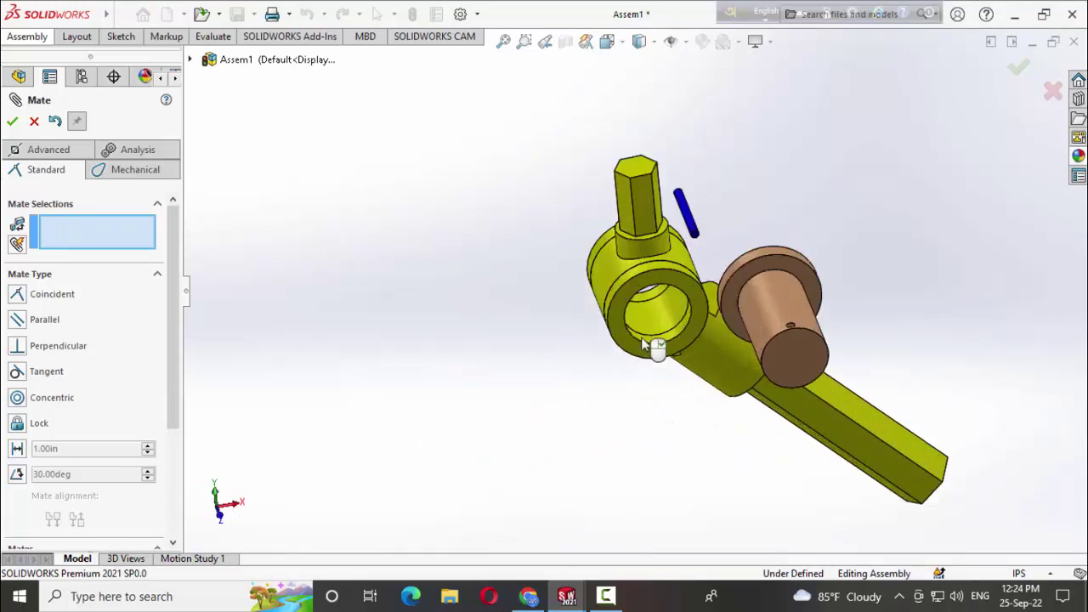
click(655, 320)
click(760, 315)
mouse_move(760, 315)
middle_down()
mouse_move(651, 485)
mouse_move(708, 470)
middle_up()
middle_drag(717, 410, 646, 399)
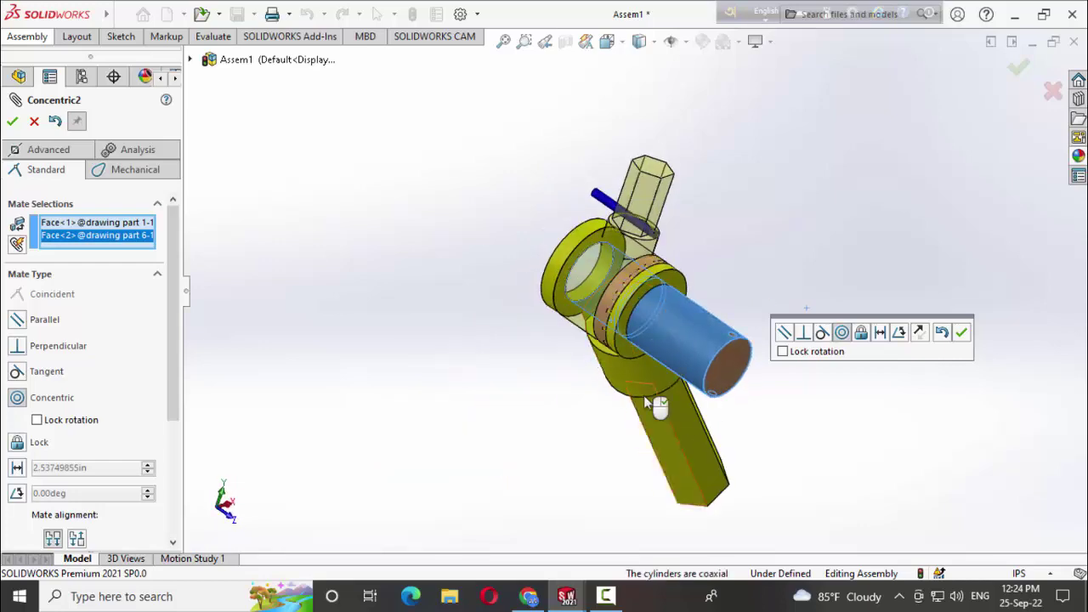
mouse_move(624, 350)
middle_down()
mouse_move(644, 445)
mouse_move(714, 426)
middle_up()
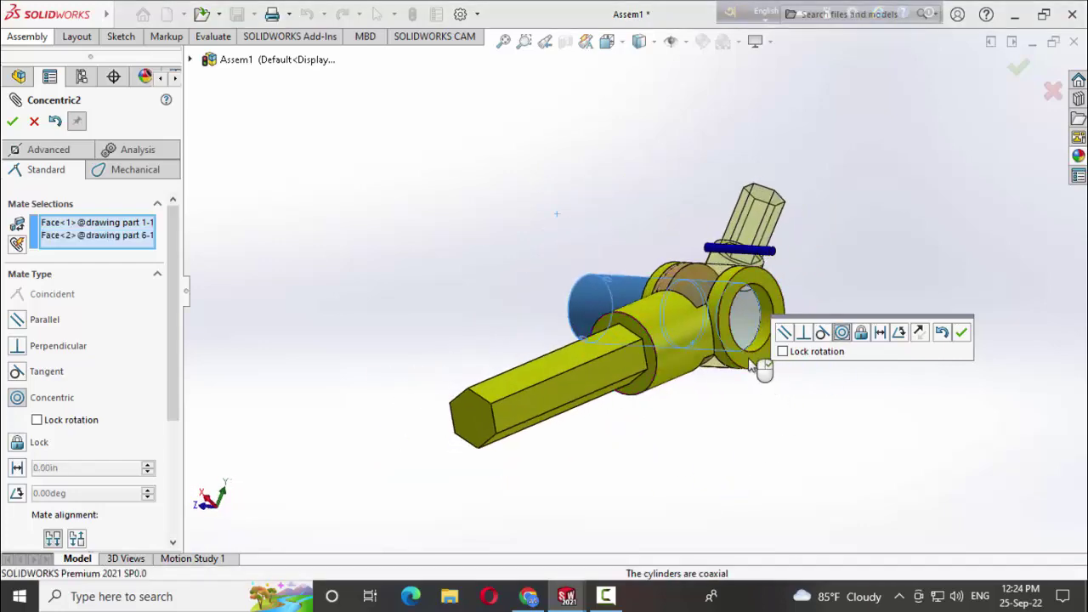
click(963, 338)
Slide the copper pin into the yellow housing, close Mate, and select the pin's small hole
middle_drag(850, 457, 760, 401)
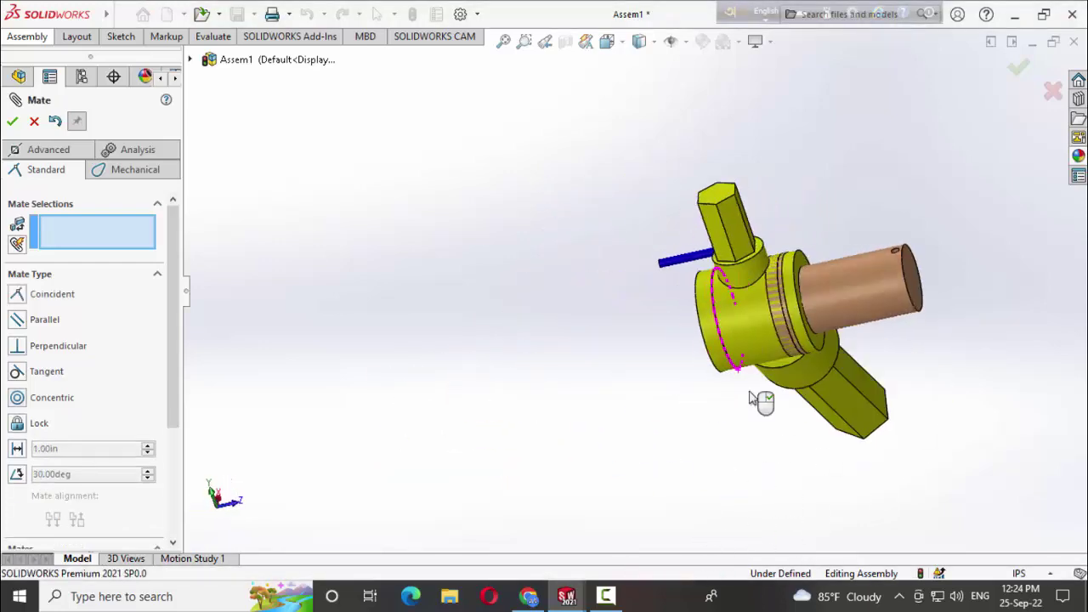
drag(814, 321, 767, 334)
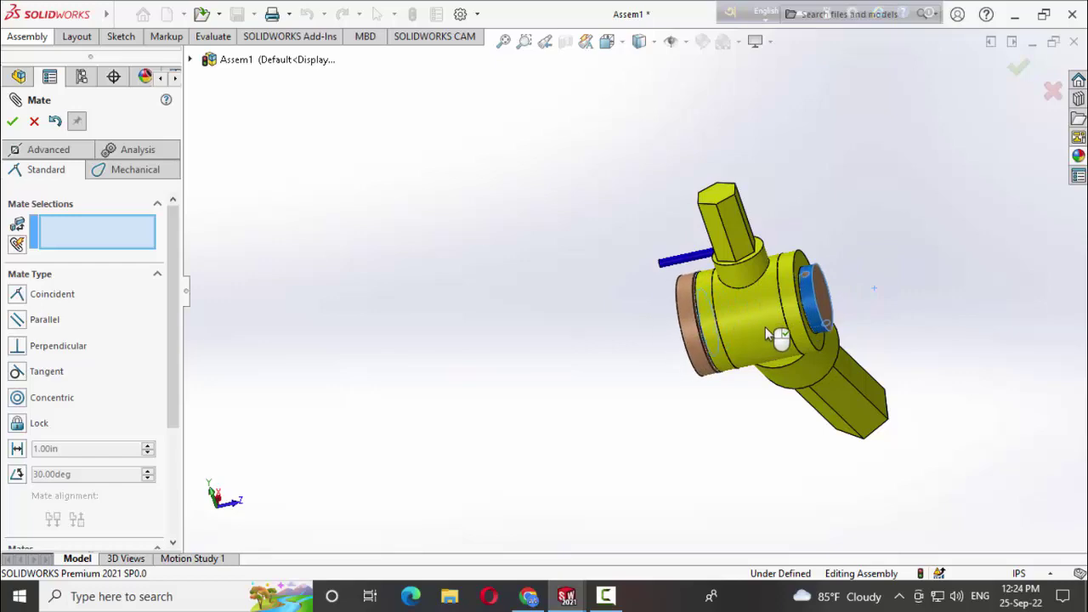
mouse_move(567, 424)
middle_down()
mouse_move(641, 517)
mouse_move(777, 369)
middle_up()
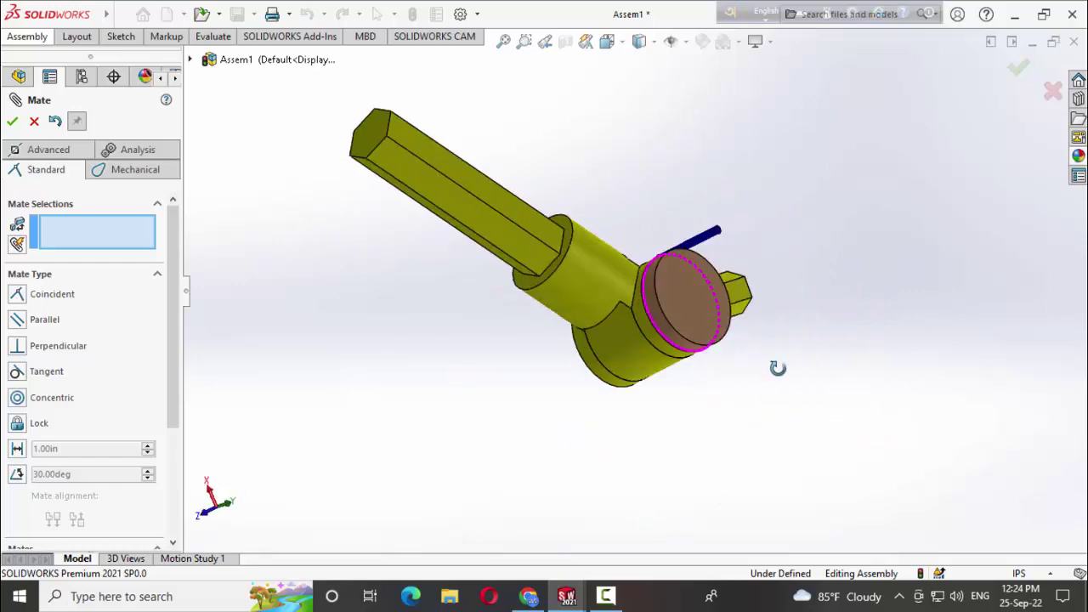
click(12, 121)
mouse_move(345, 425)
middle_down()
mouse_move(595, 473)
mouse_move(524, 354)
mouse_move(532, 150)
mouse_move(599, 289)
middle_up()
scroll(599, 289, down, 3)
mouse_move(387, 477)
middle_down()
mouse_move(457, 491)
mouse_move(491, 459)
middle_up()
click(500, 423)
Mate the blue cross pin concentric with the copper pin's small hole
click(564, 319)
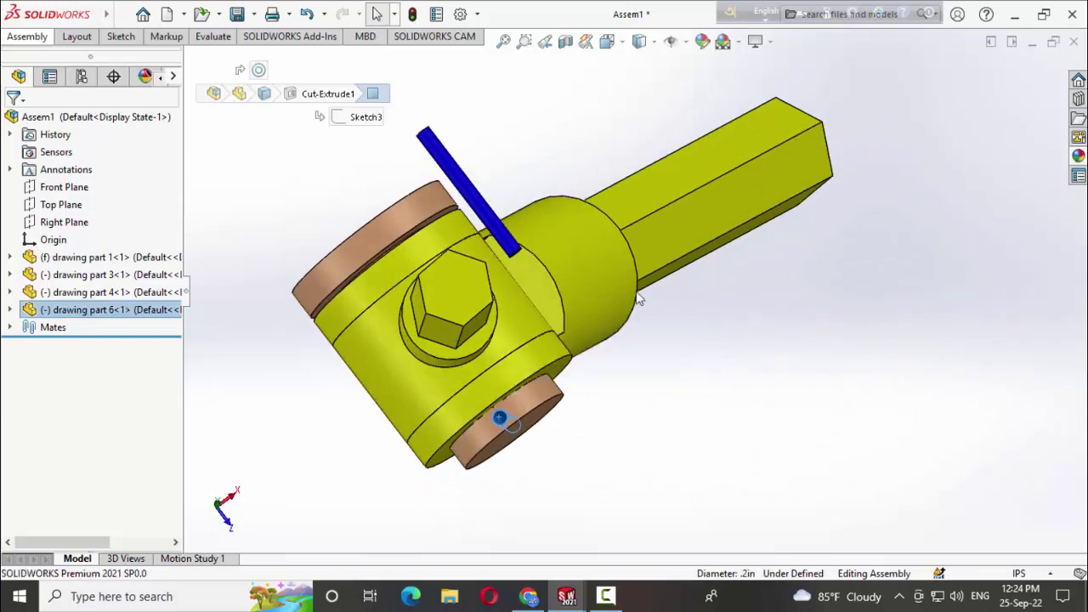
click(482, 200)
middle_drag(616, 391, 494, 431)
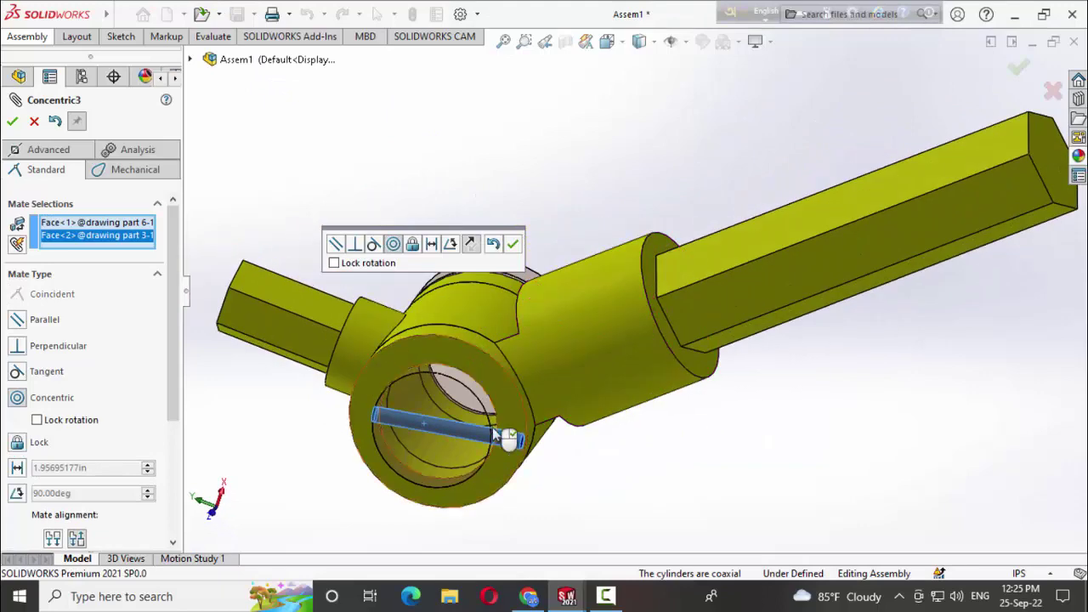
drag(513, 448, 501, 448)
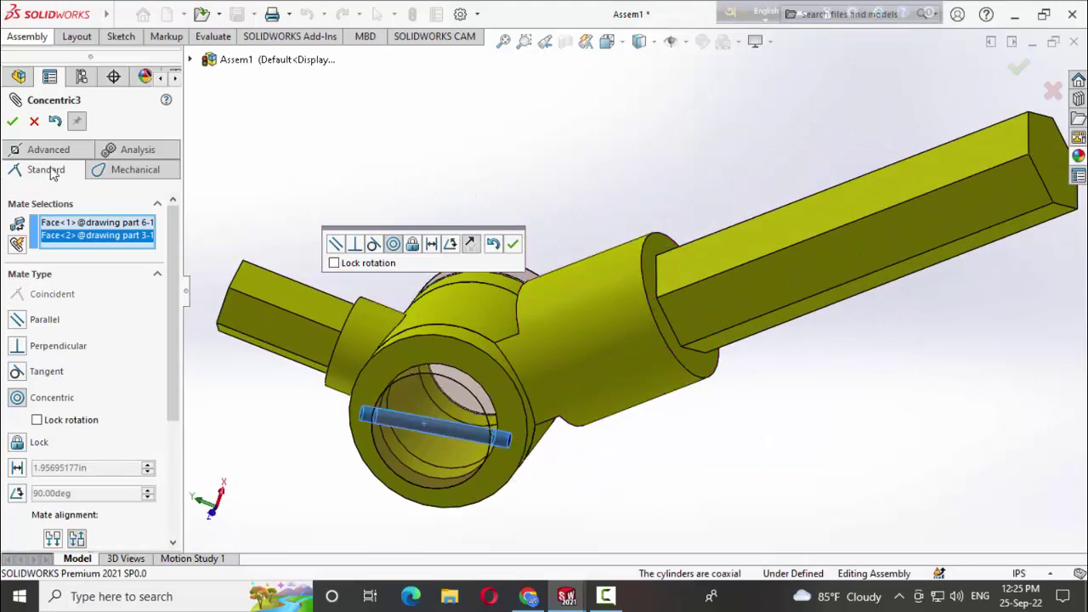
click(12, 121)
Swing the shaft about the hub and orbit around to check the joint's motion
mouse_move(680, 522)
middle_down()
mouse_move(668, 432)
mouse_move(759, 504)
mouse_move(791, 422)
mouse_move(442, 340)
middle_up()
mouse_move(886, 226)
mouse_down()
mouse_move(683, 238)
mouse_move(742, 409)
mouse_up()
mouse_move(742, 410)
middle_down()
mouse_move(651, 338)
mouse_move(590, 252)
middle_up()
scroll(693, 99, down, 3)
scroll(693, 99, up, 5)
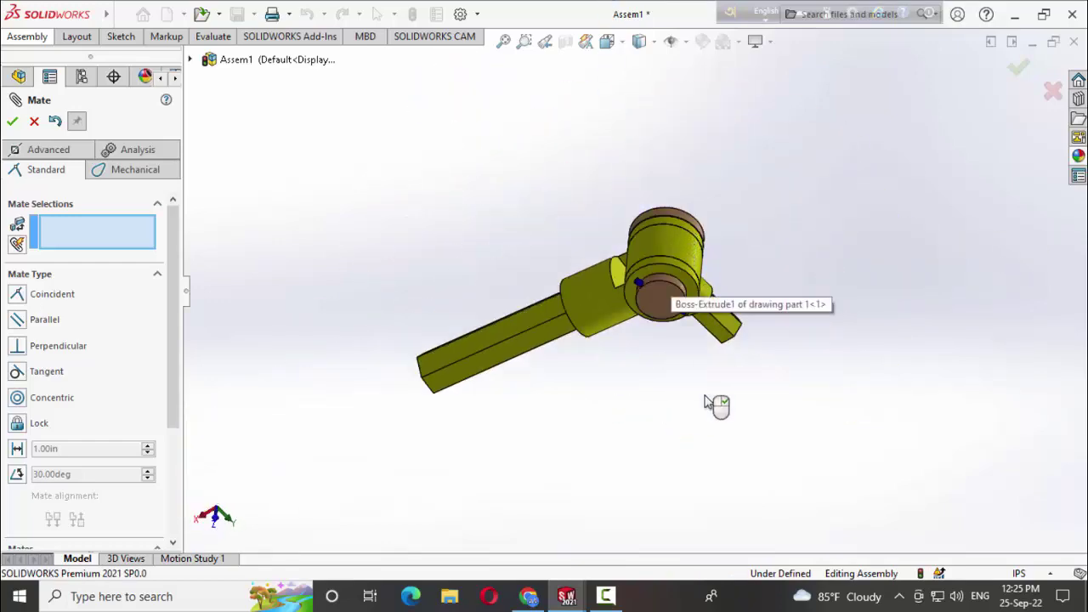
middle_drag(716, 405, 648, 283)
scroll(655, 241, up, 3)
mouse_move(654, 240)
middle_down()
mouse_move(566, 335)
mouse_move(550, 219)
middle_up()
scroll(668, 427, up, 2)
mouse_move(623, 417)
middle_down()
mouse_move(567, 486)
mouse_move(590, 486)
mouse_move(586, 413)
mouse_move(417, 287)
mouse_move(658, 488)
mouse_move(605, 467)
mouse_move(753, 454)
mouse_move(566, 463)
mouse_move(632, 364)
middle_up()
scroll(566, 463, up, 3)
scroll(633, 364, down, 3)
mouse_move(711, 491)
mouse_down()
mouse_move(768, 478)
mouse_move(850, 352)
mouse_up()
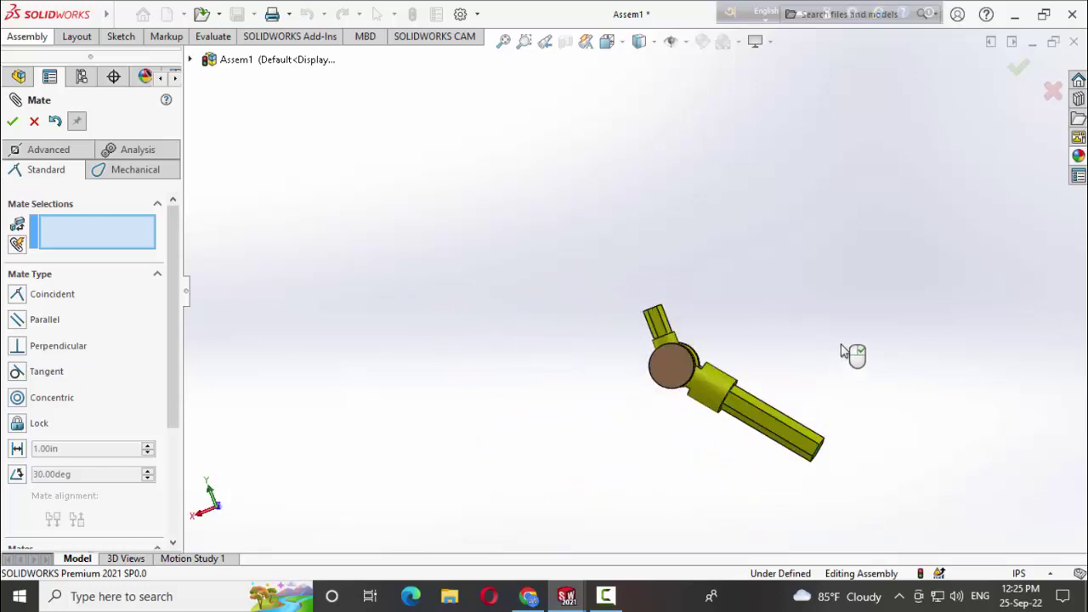
mouse_move(850, 352)
middle_down()
mouse_move(651, 338)
mouse_move(629, 371)
middle_up()
scroll(764, 427, down, 3)
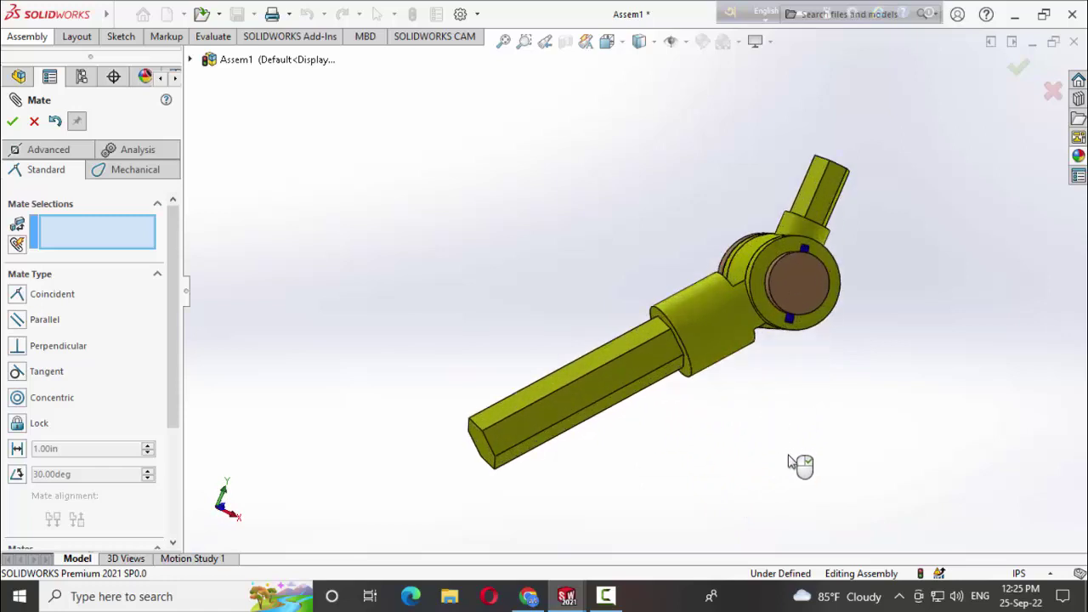